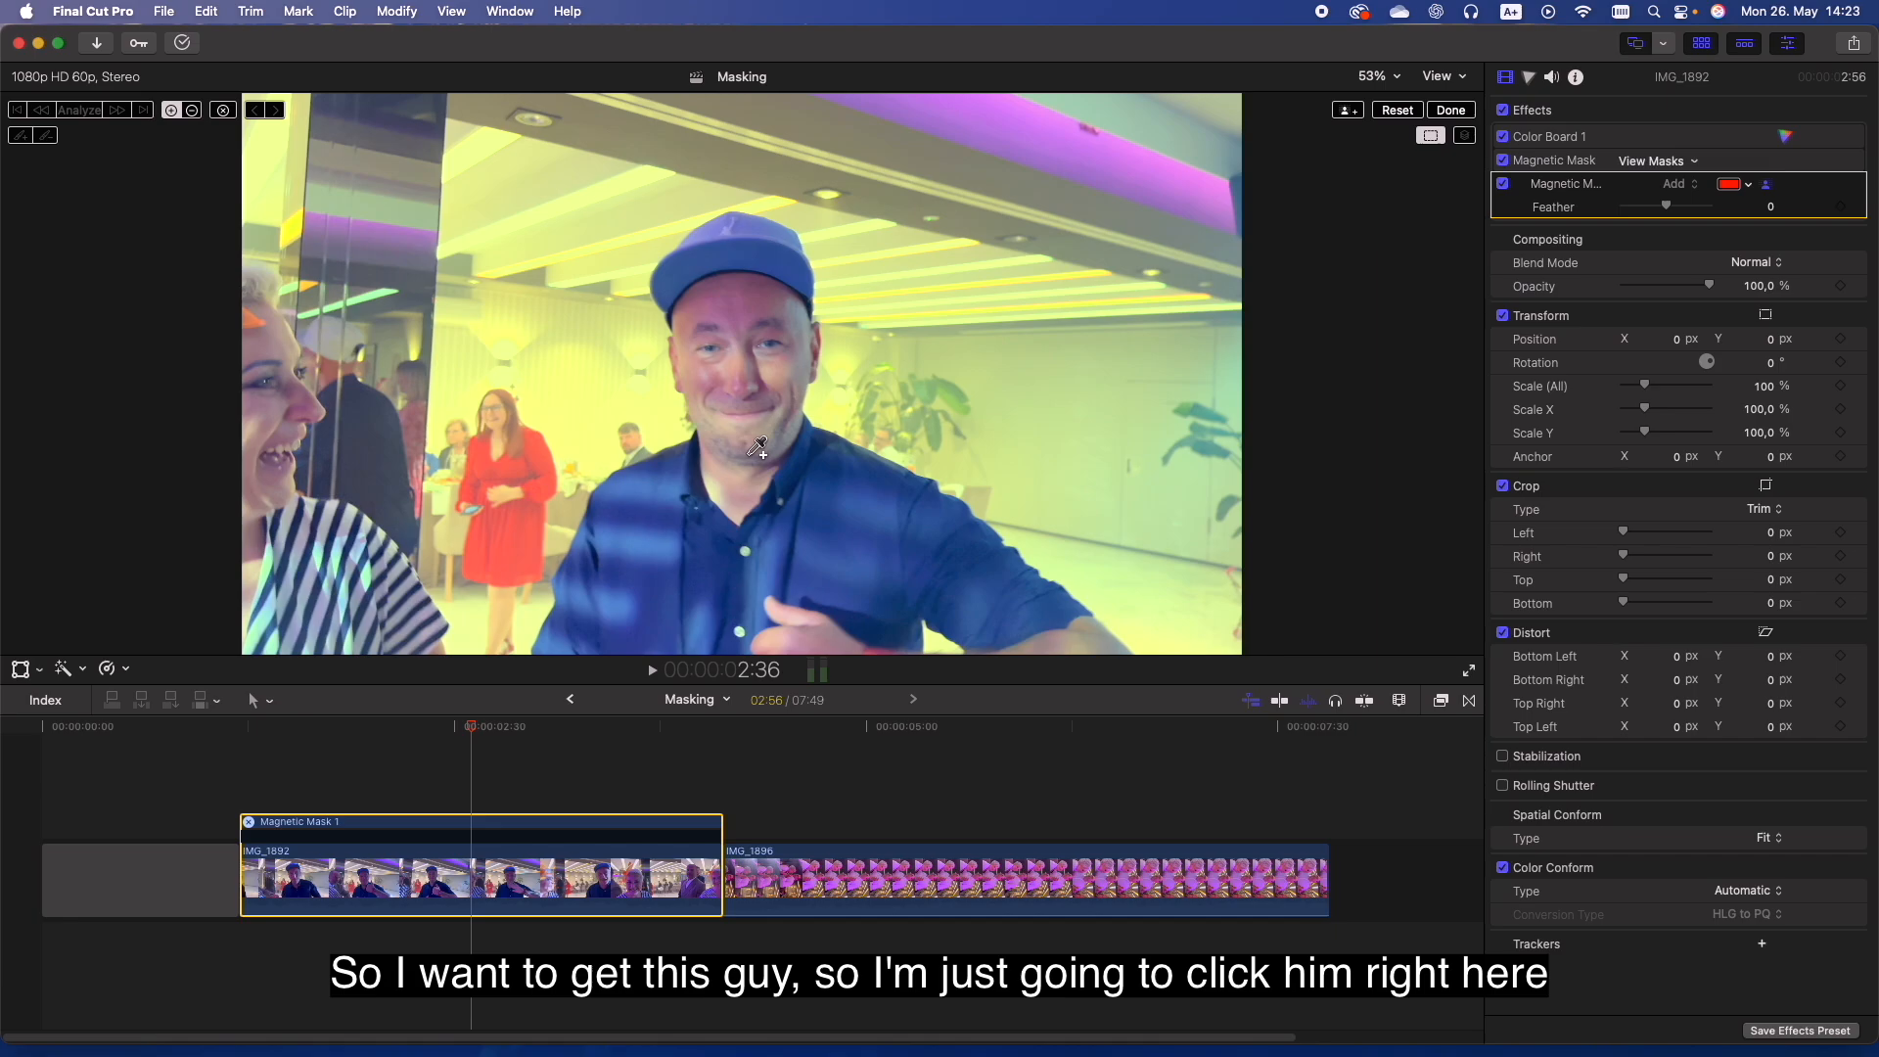
Mask the man in the cap, using subtract points to trim excess around his head and arm, and analyze the mask through the clip
click(751, 453)
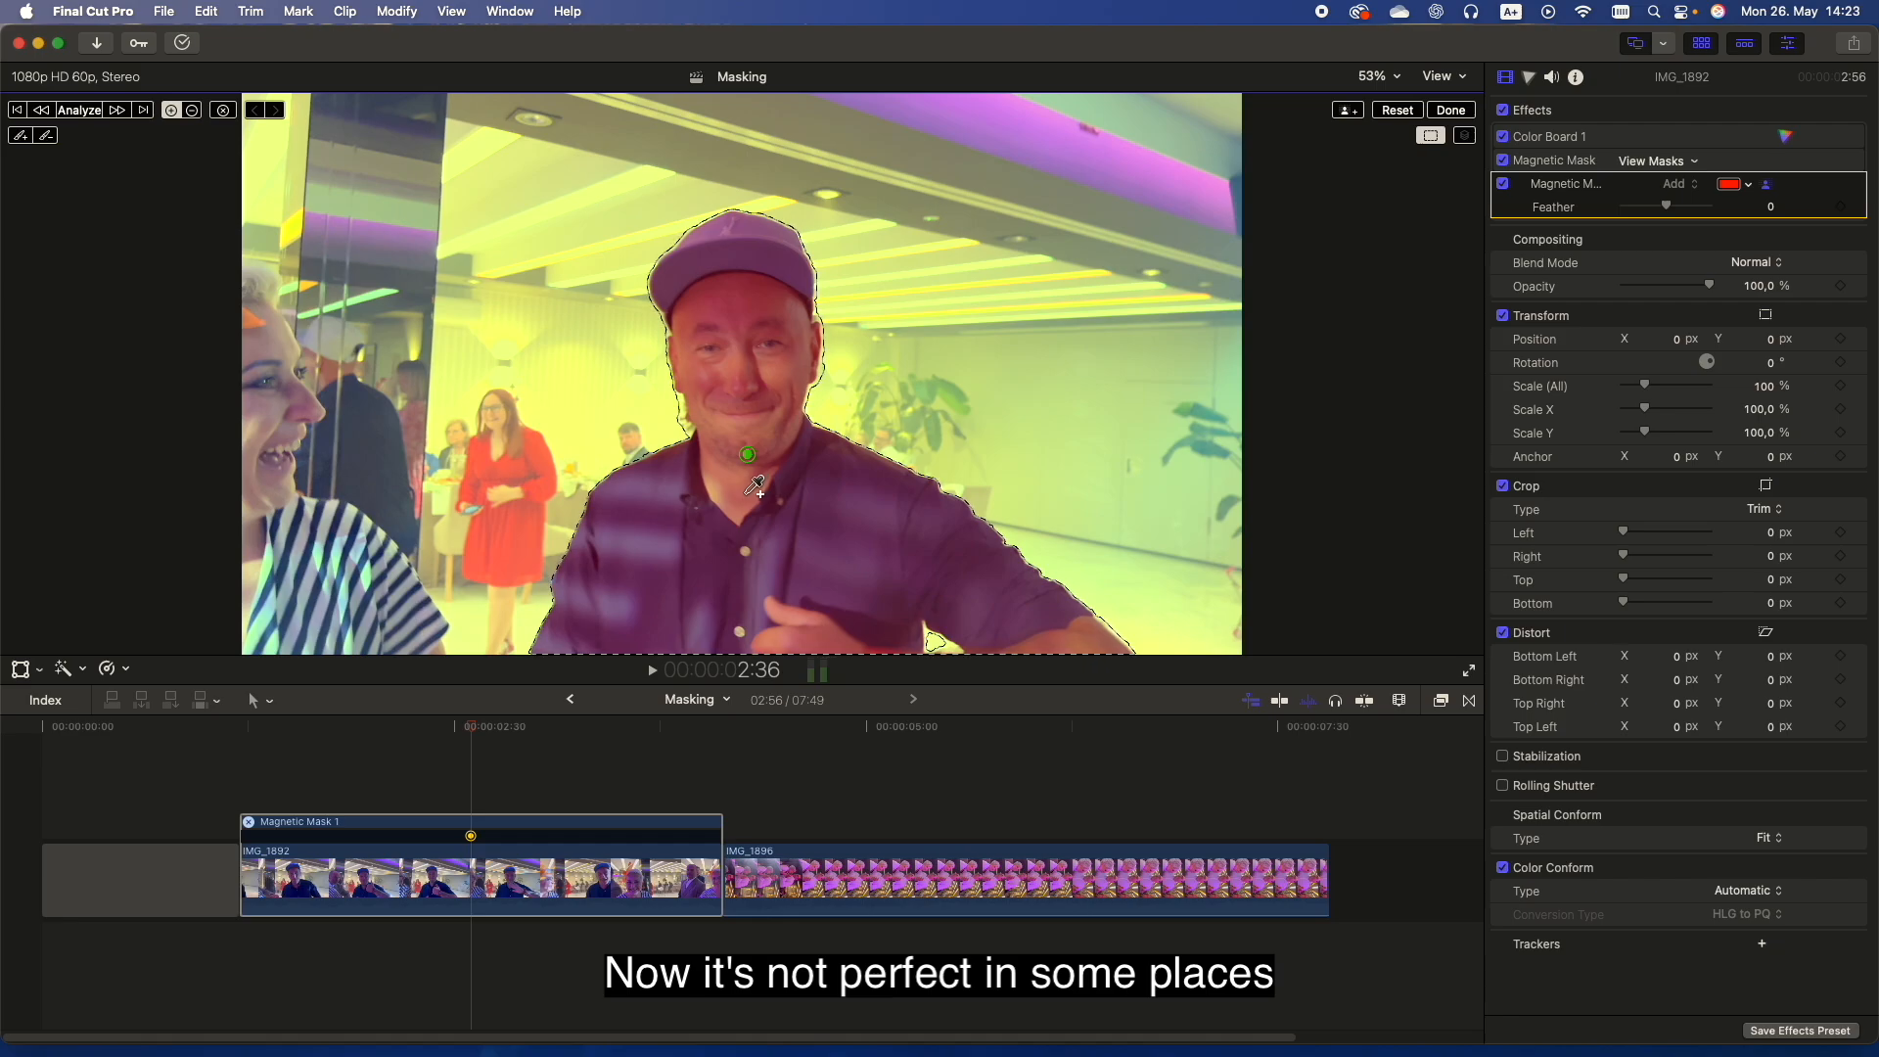
key(alt)
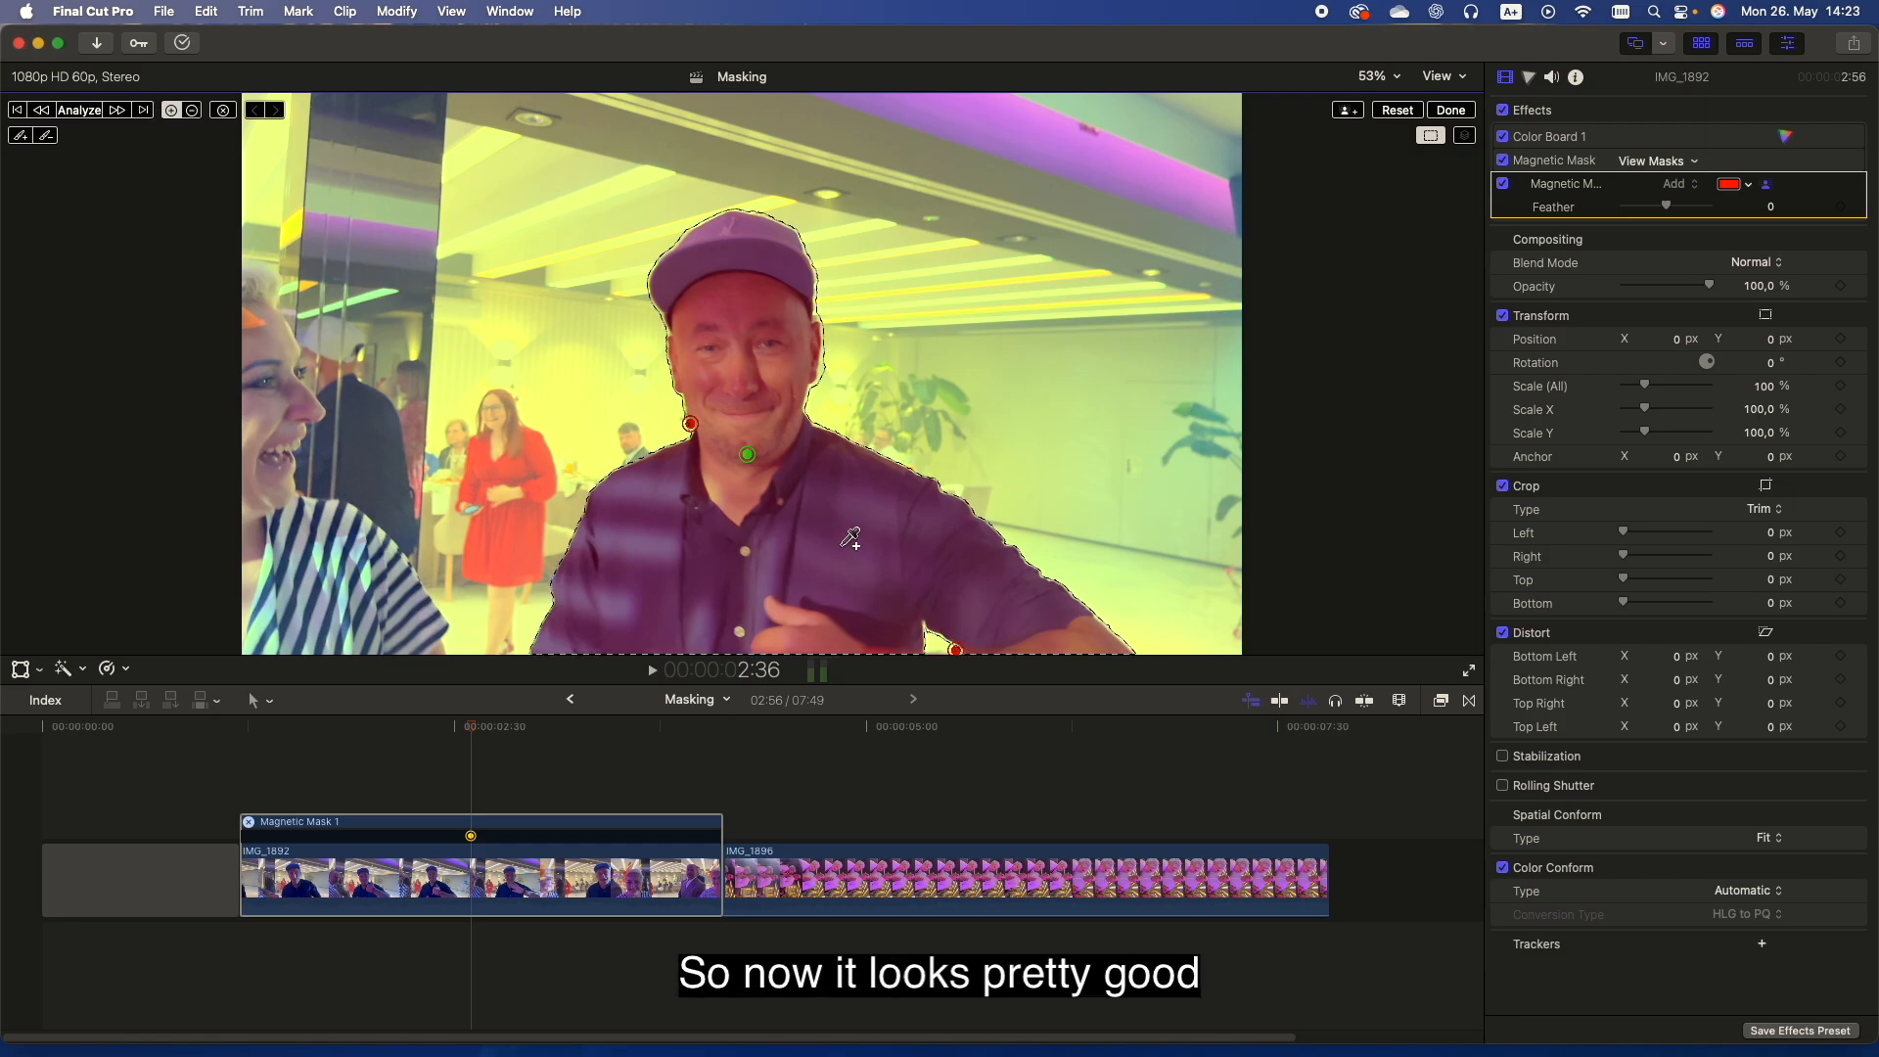
click(820, 368)
click(820, 354)
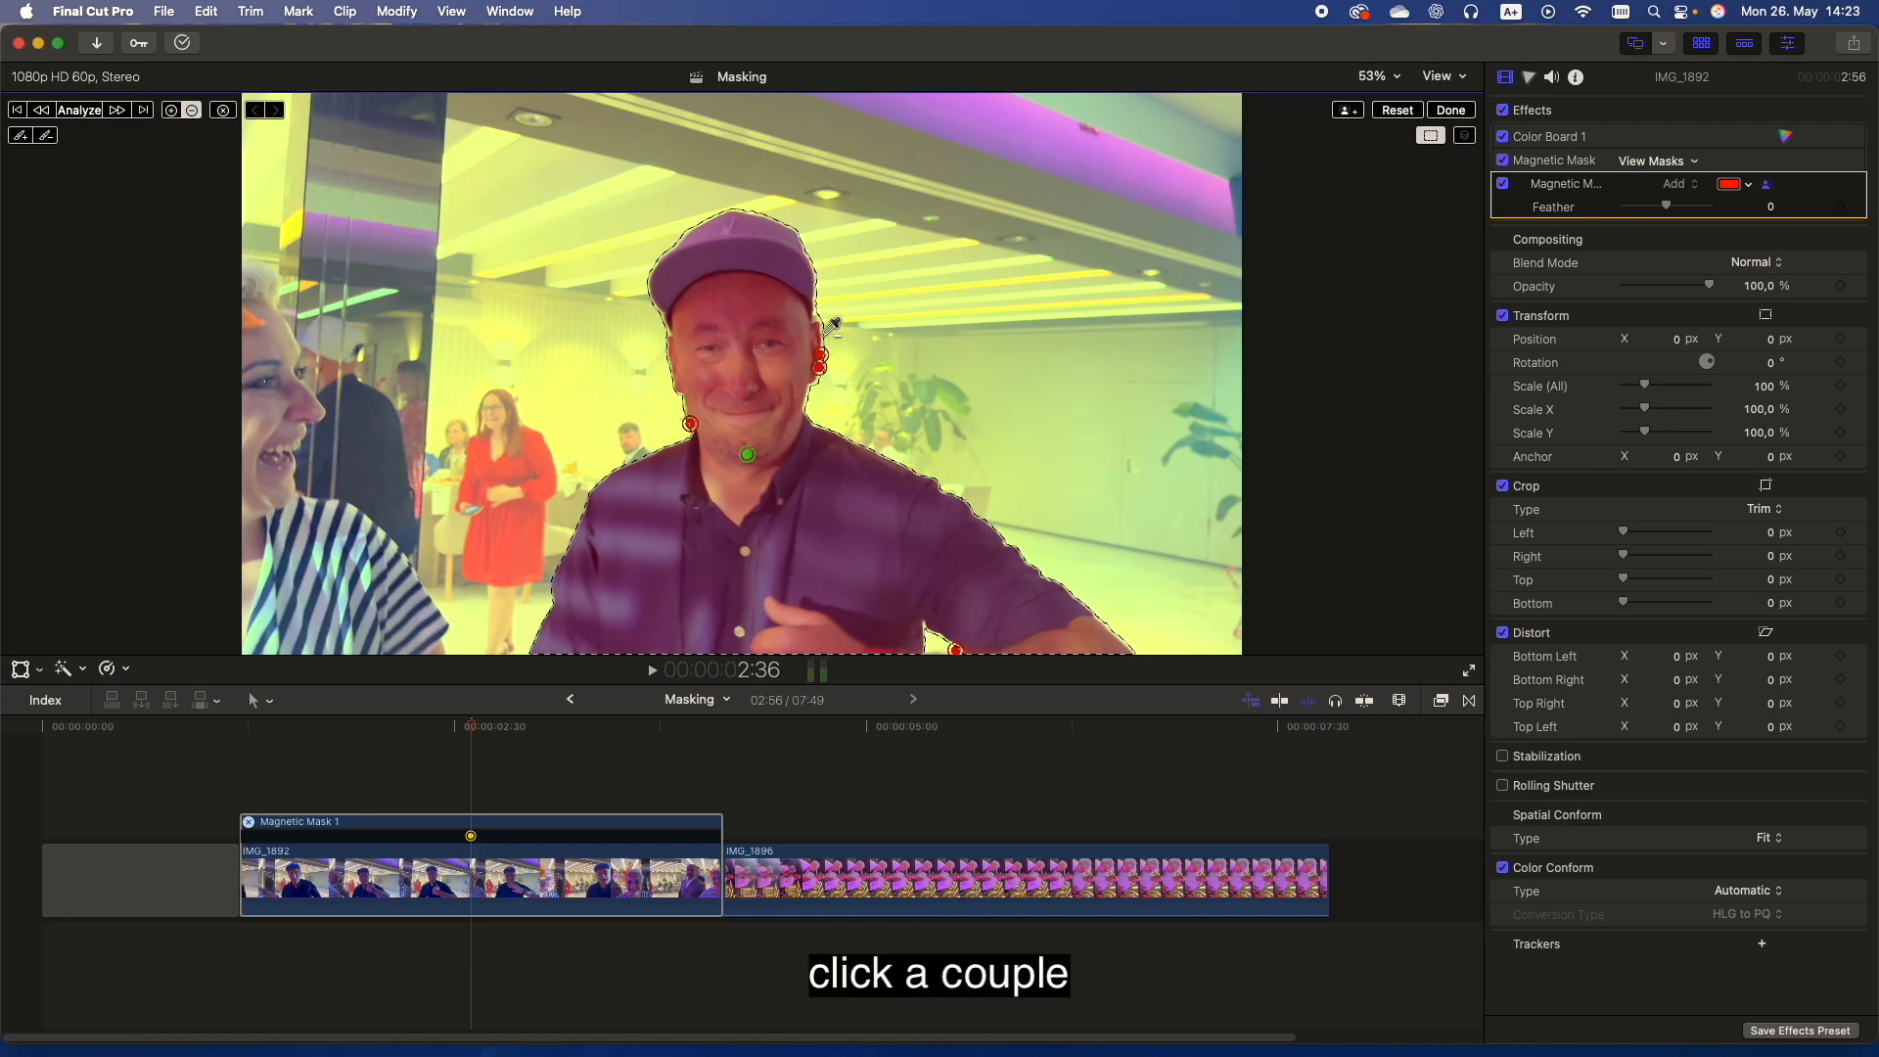
click(819, 320)
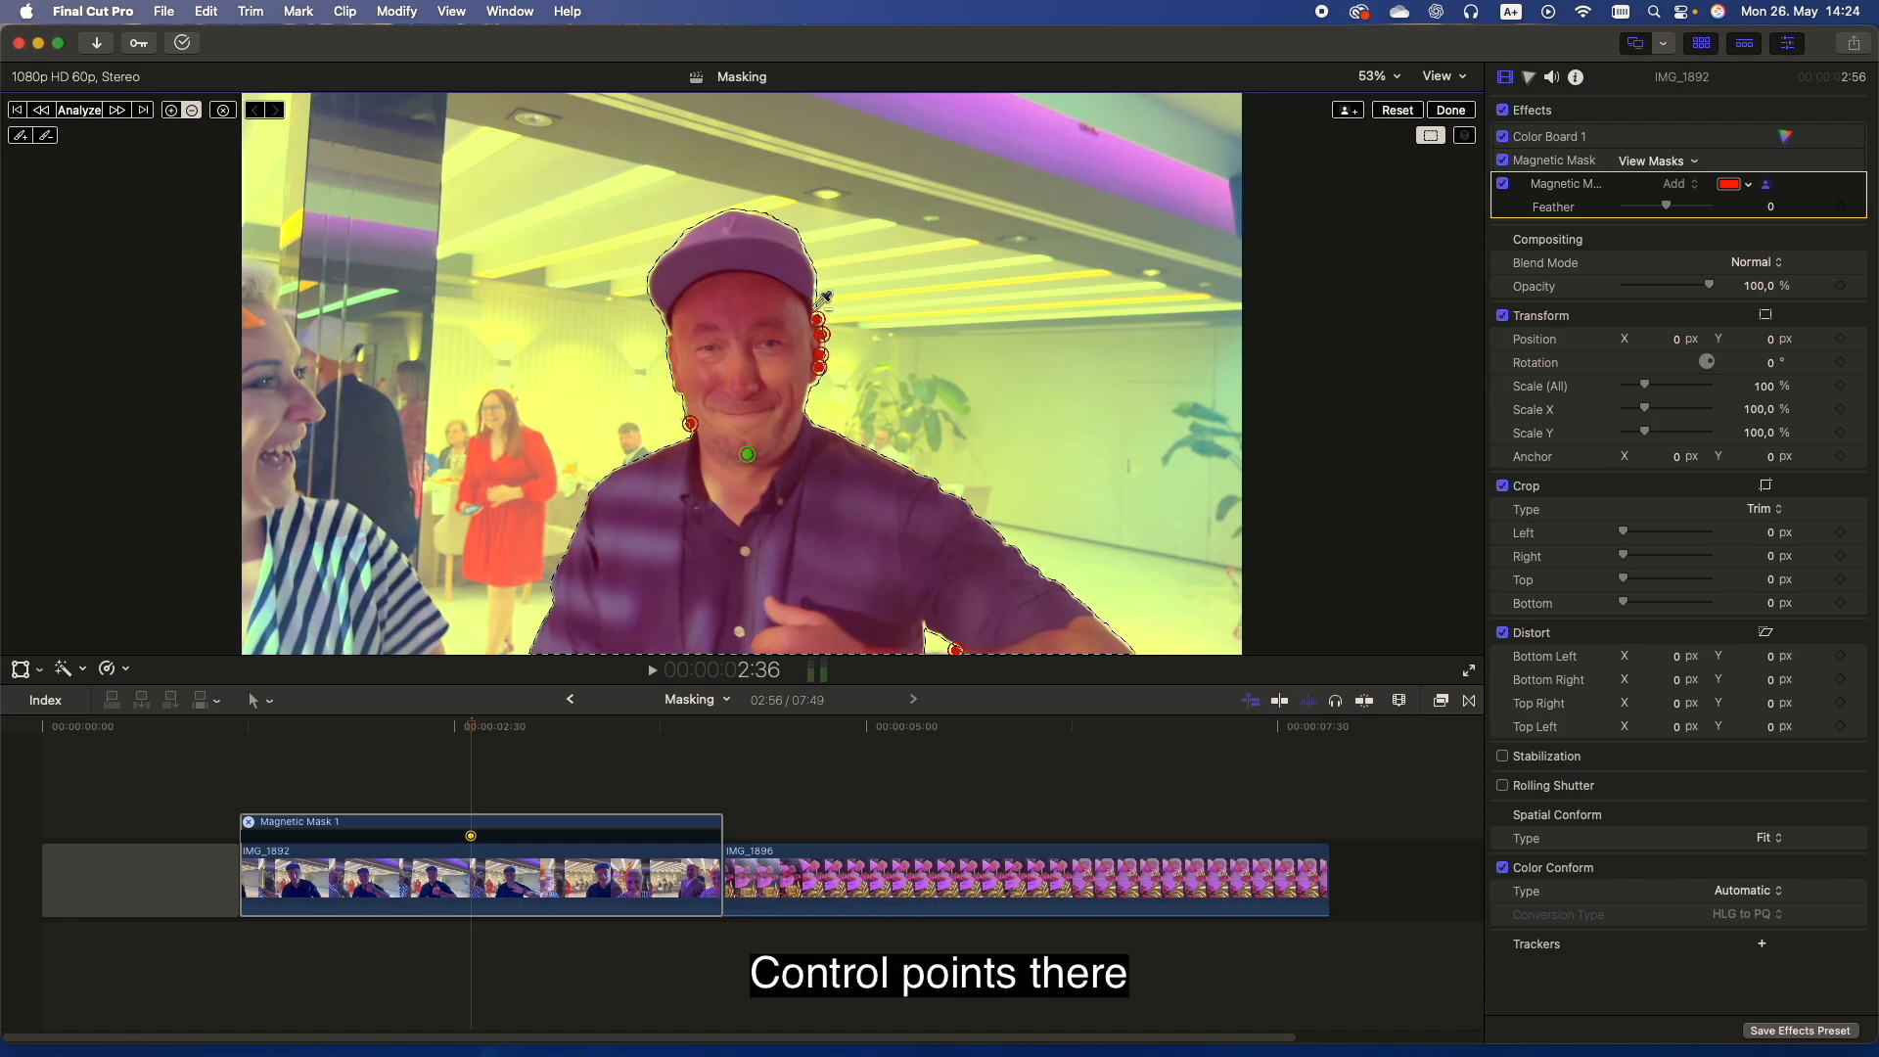
click(82, 116)
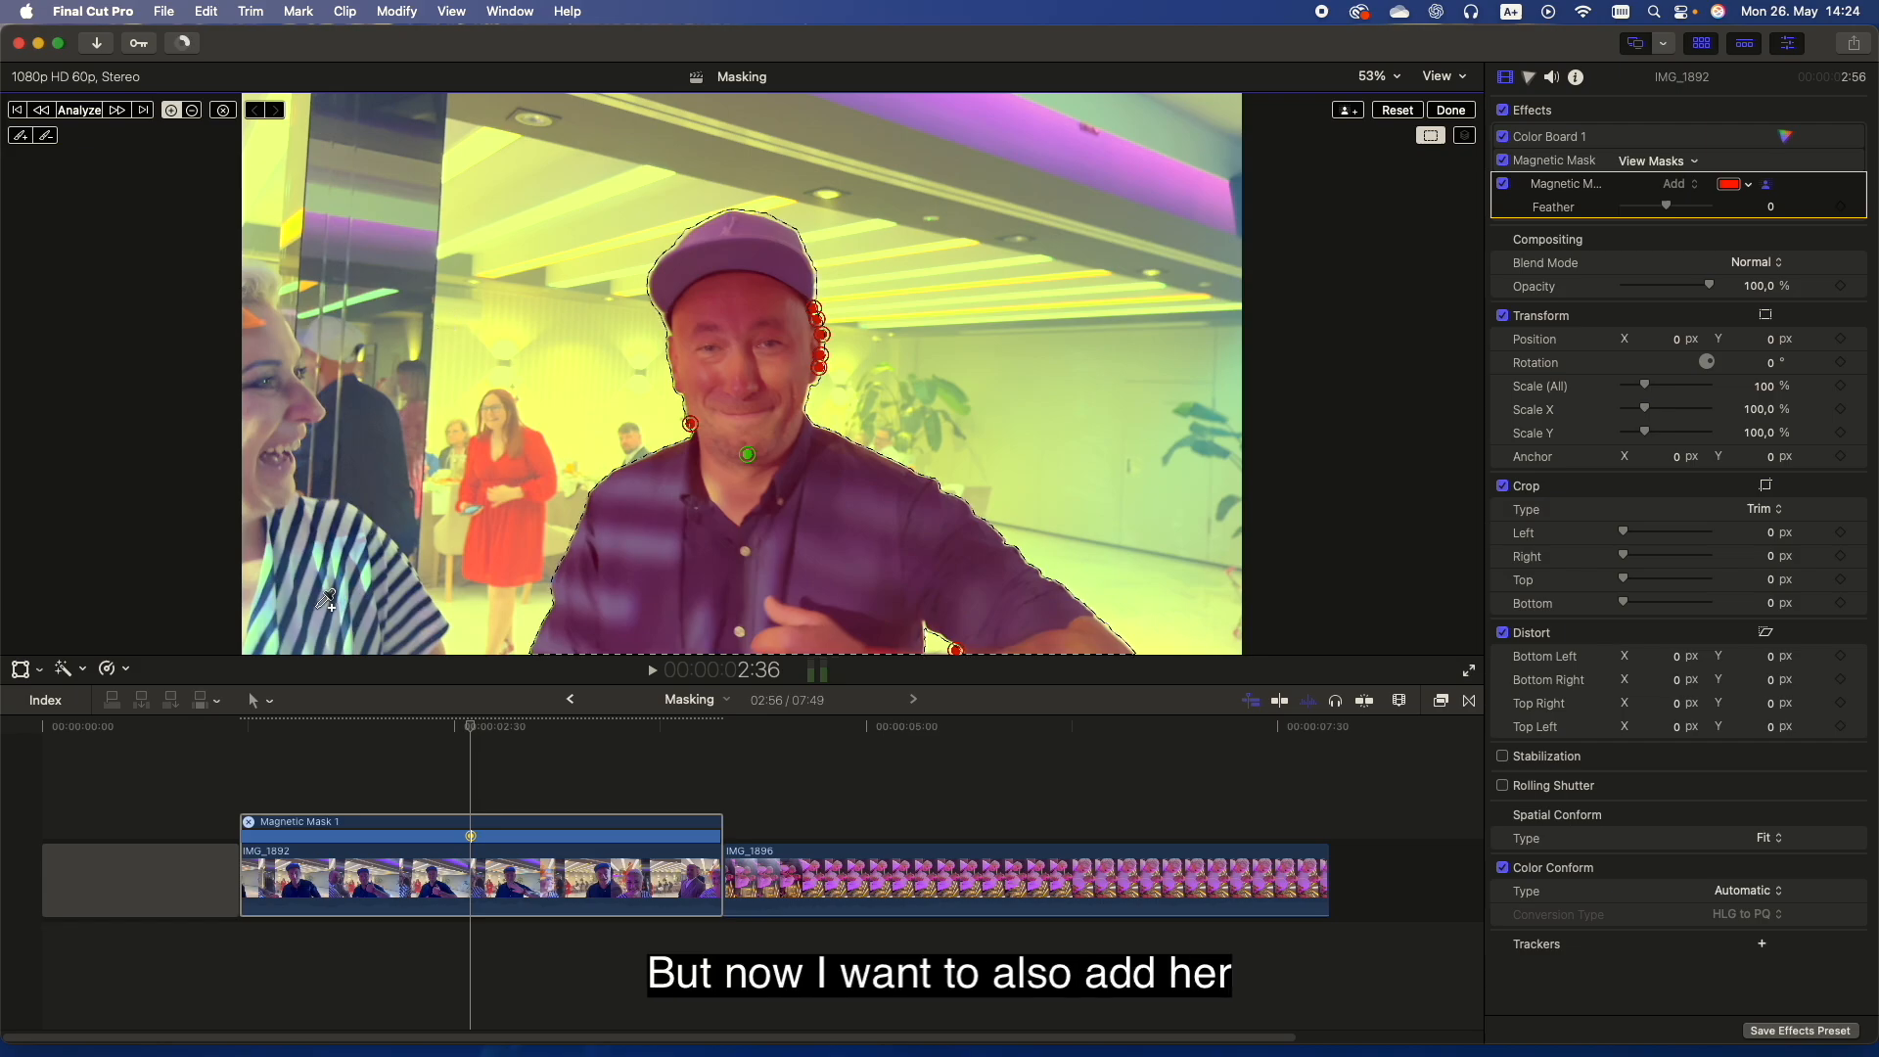
Add a second magnetic mask covering the smiling woman at about 3:26, excluding the surrounding background, and analyze it in both directions
drag(492, 732, 609, 744)
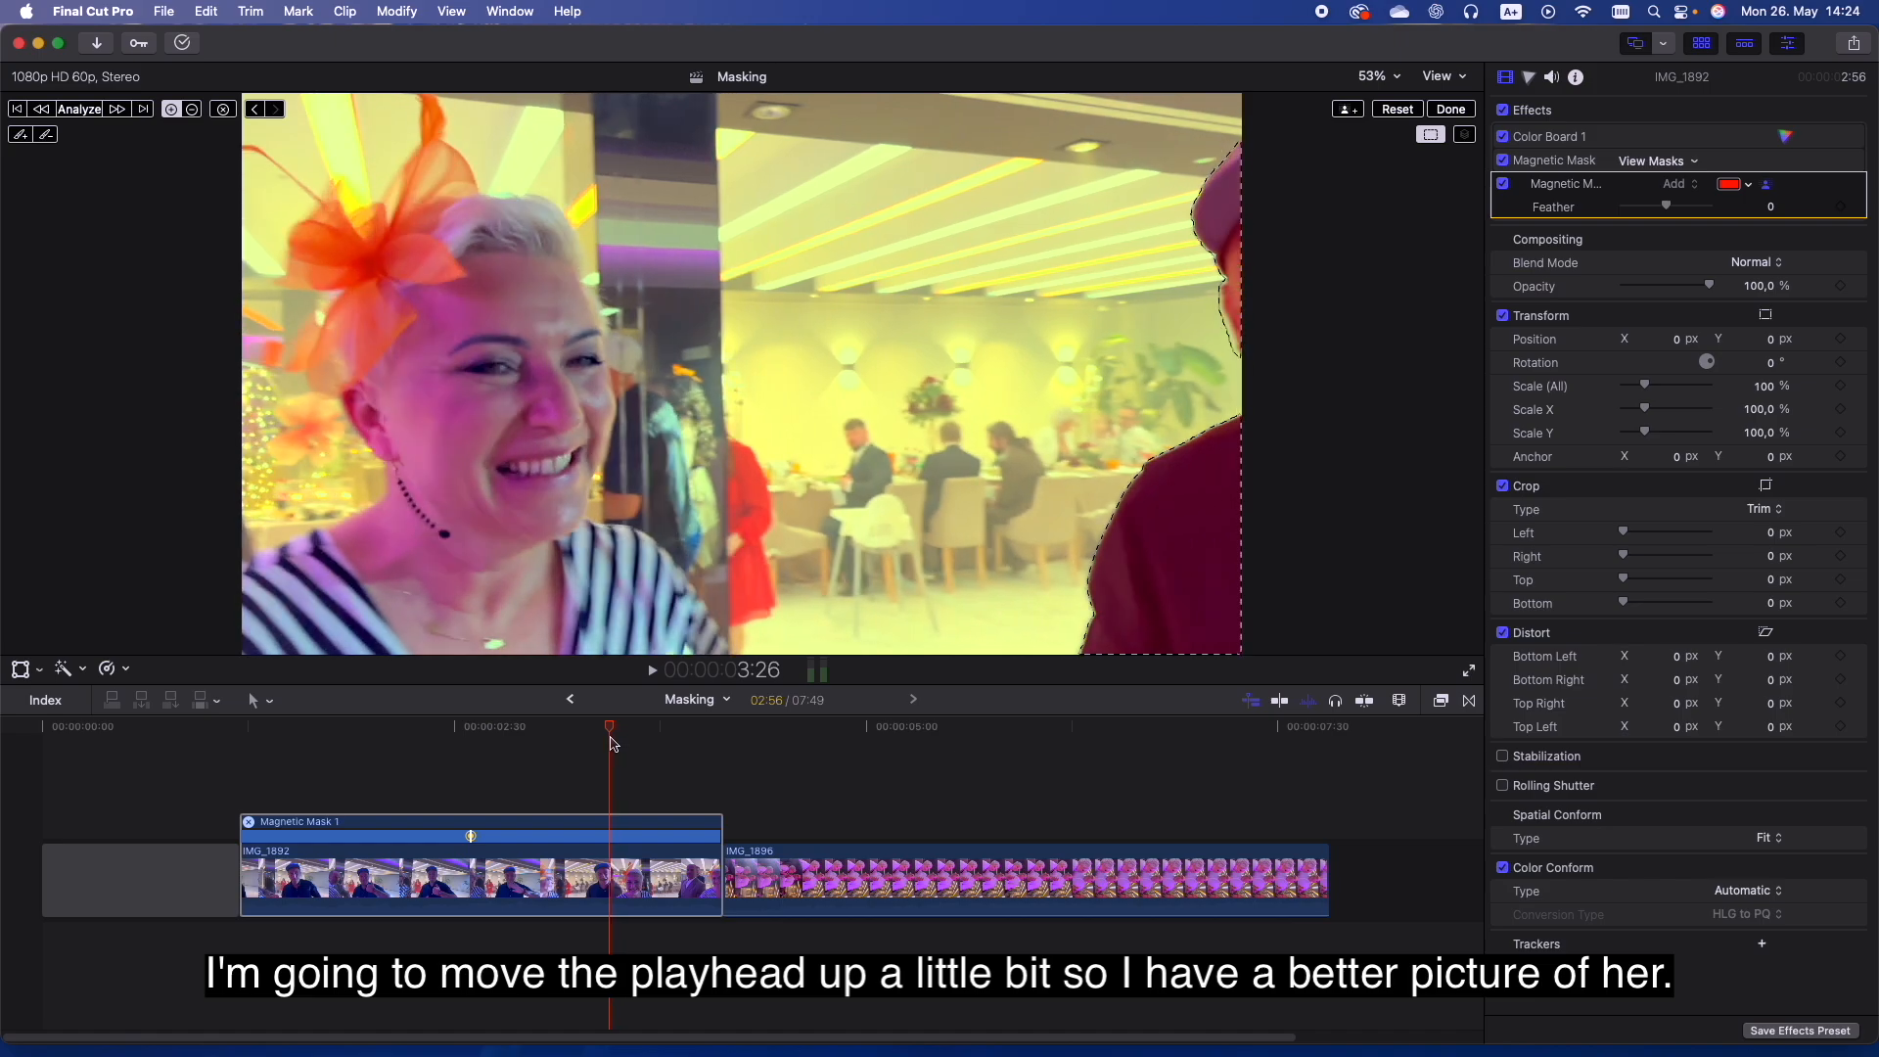
click(1349, 113)
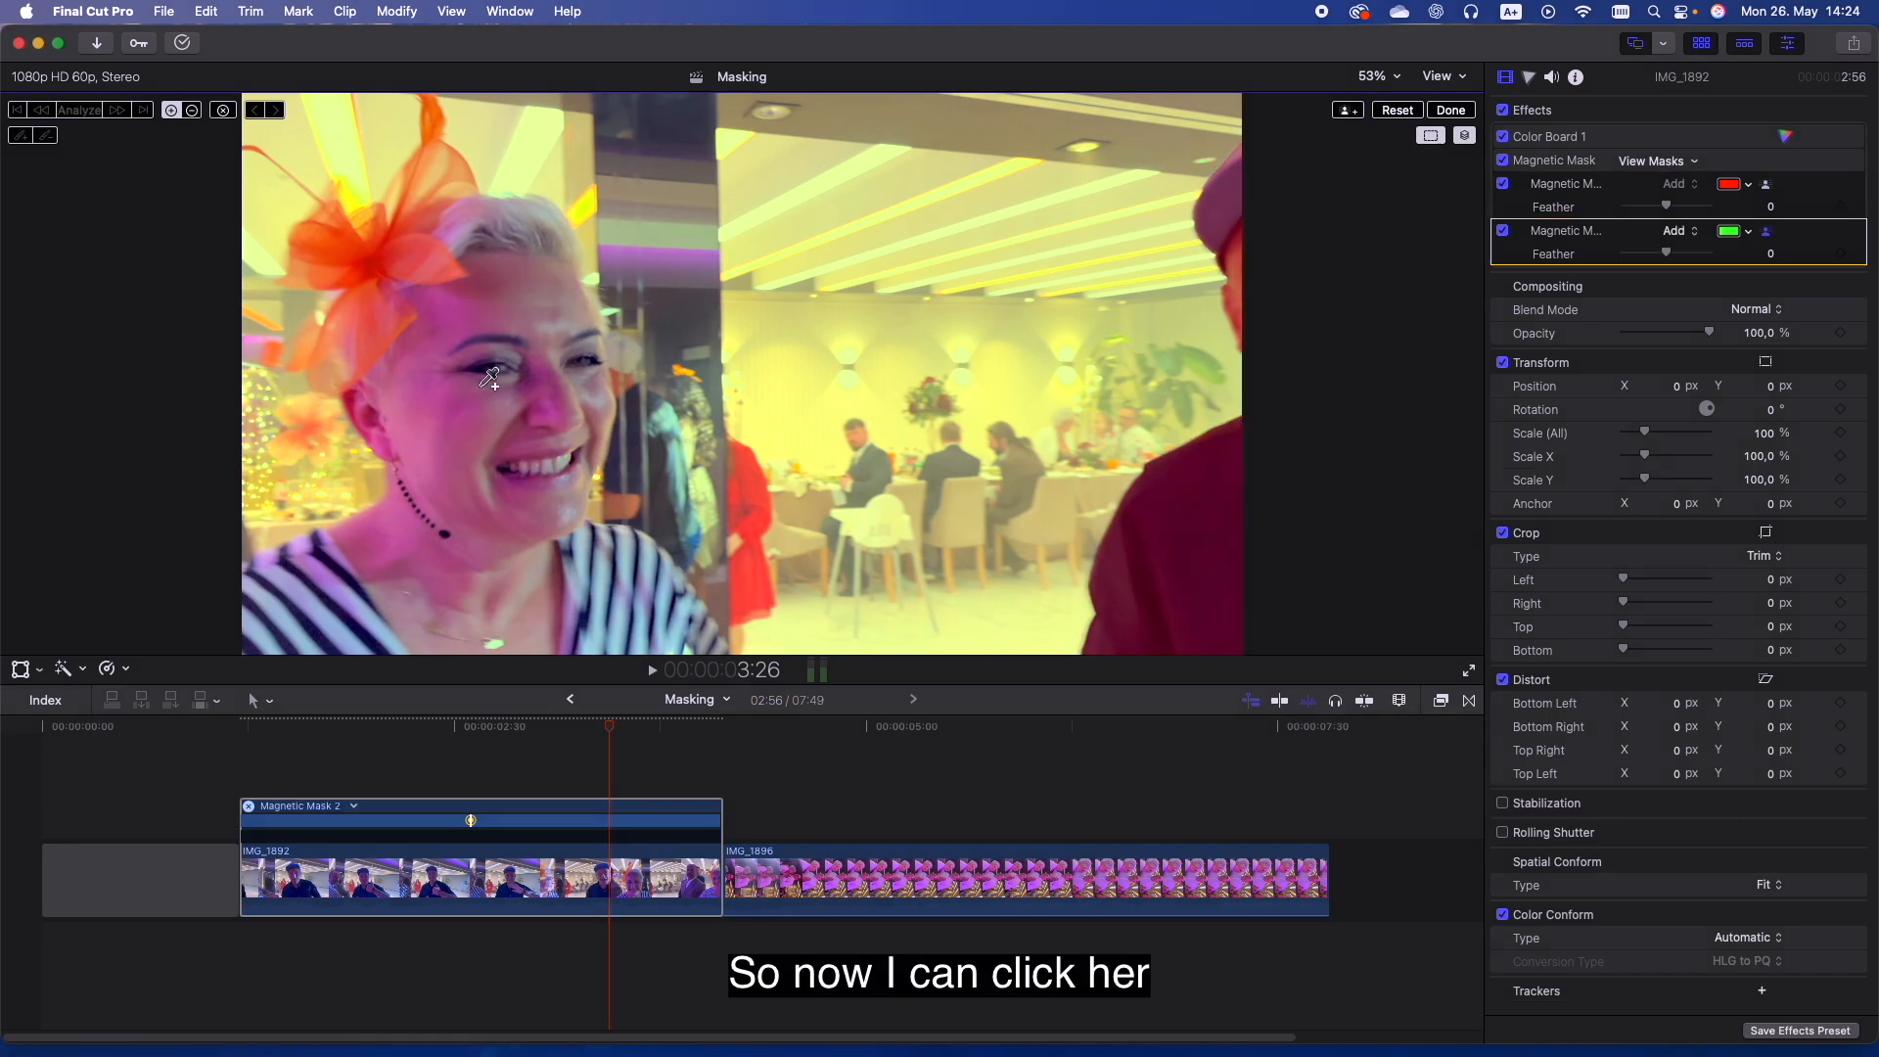
click(491, 410)
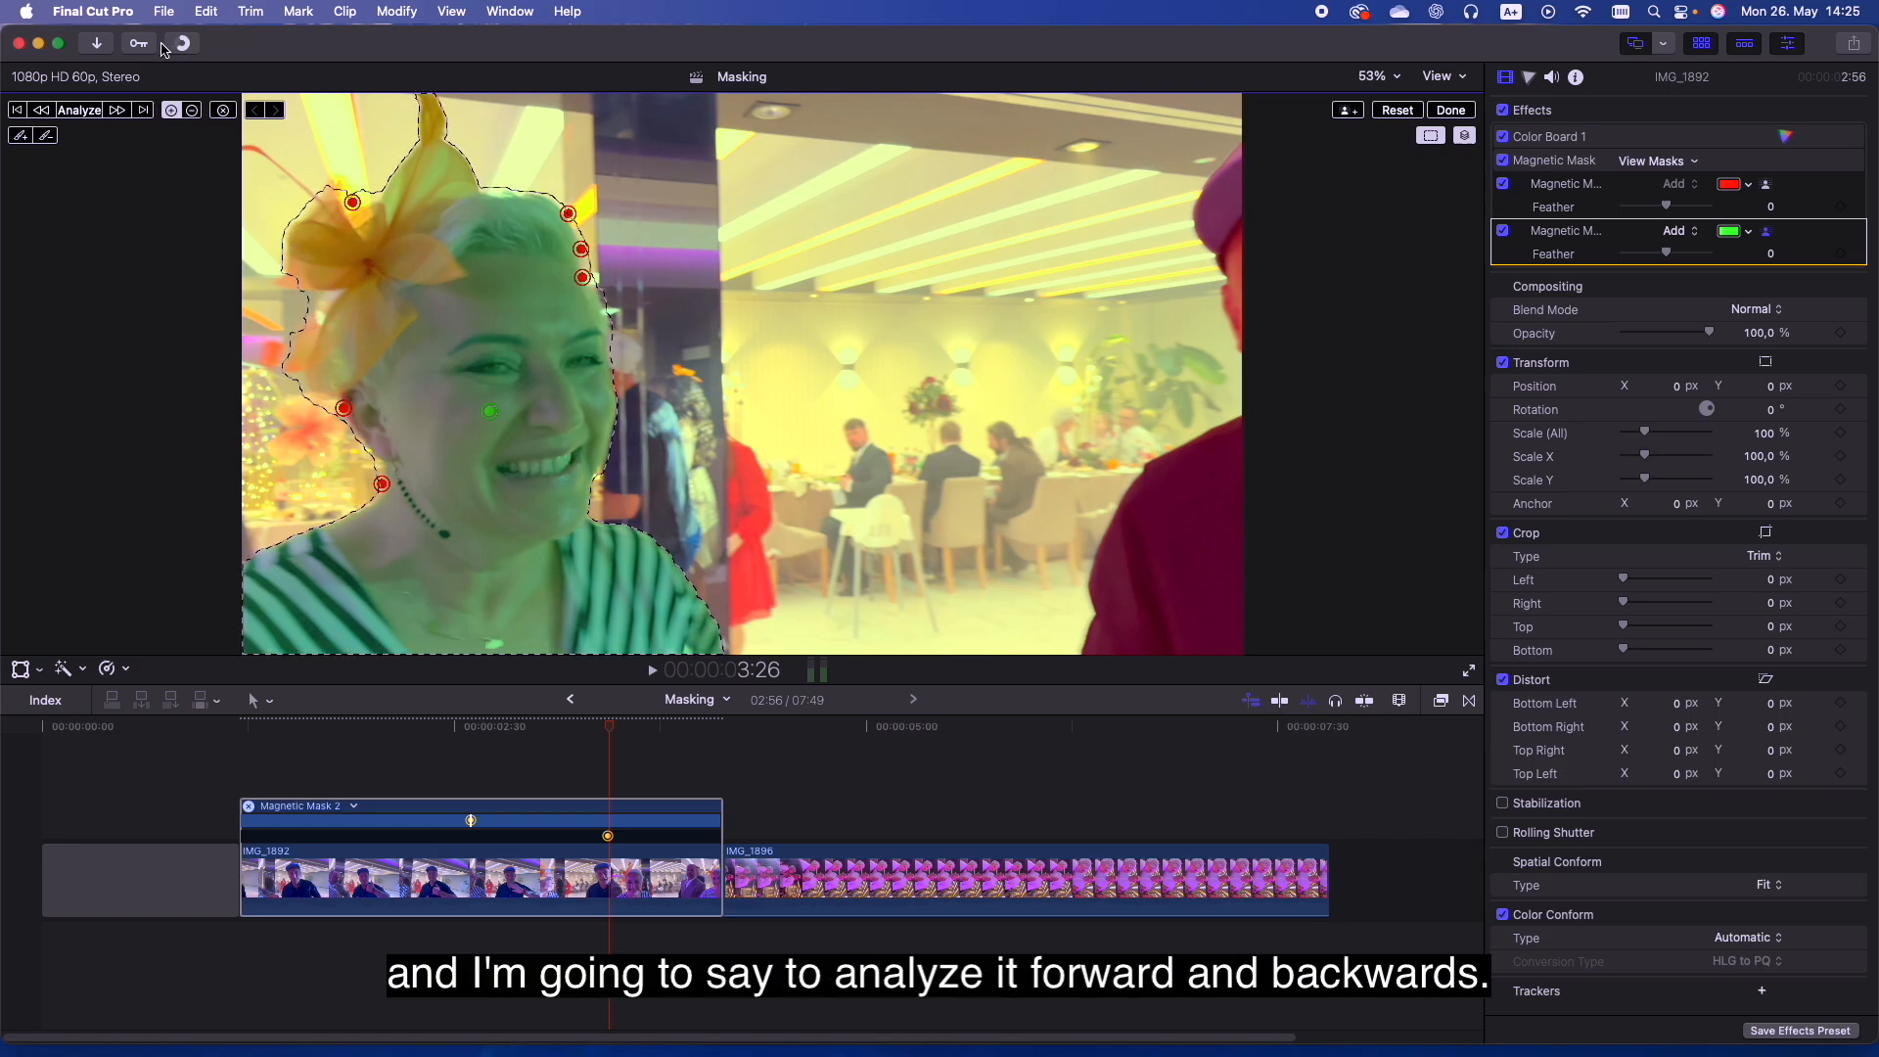
click(80, 109)
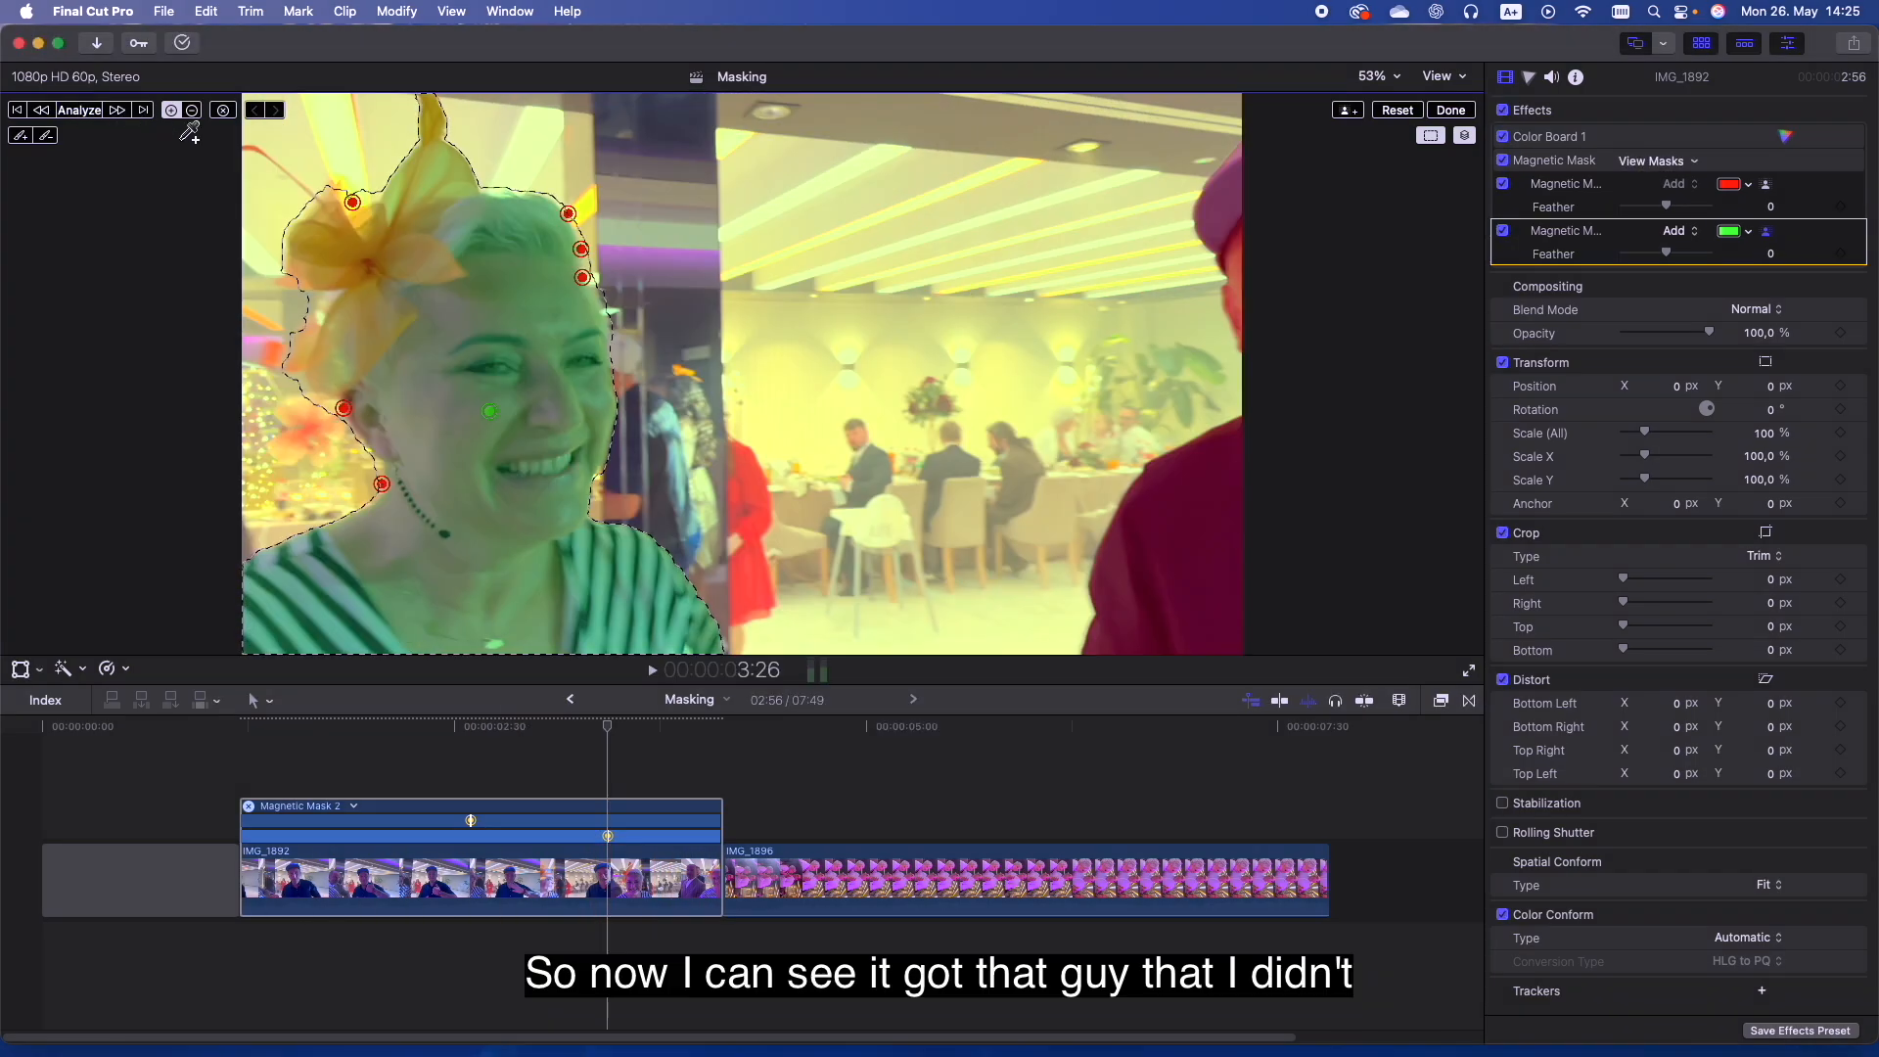
Reset the woman's mask at 2:10 and reselect her face and striped dress, with subtract points along her hair
drag(611, 734, 401, 720)
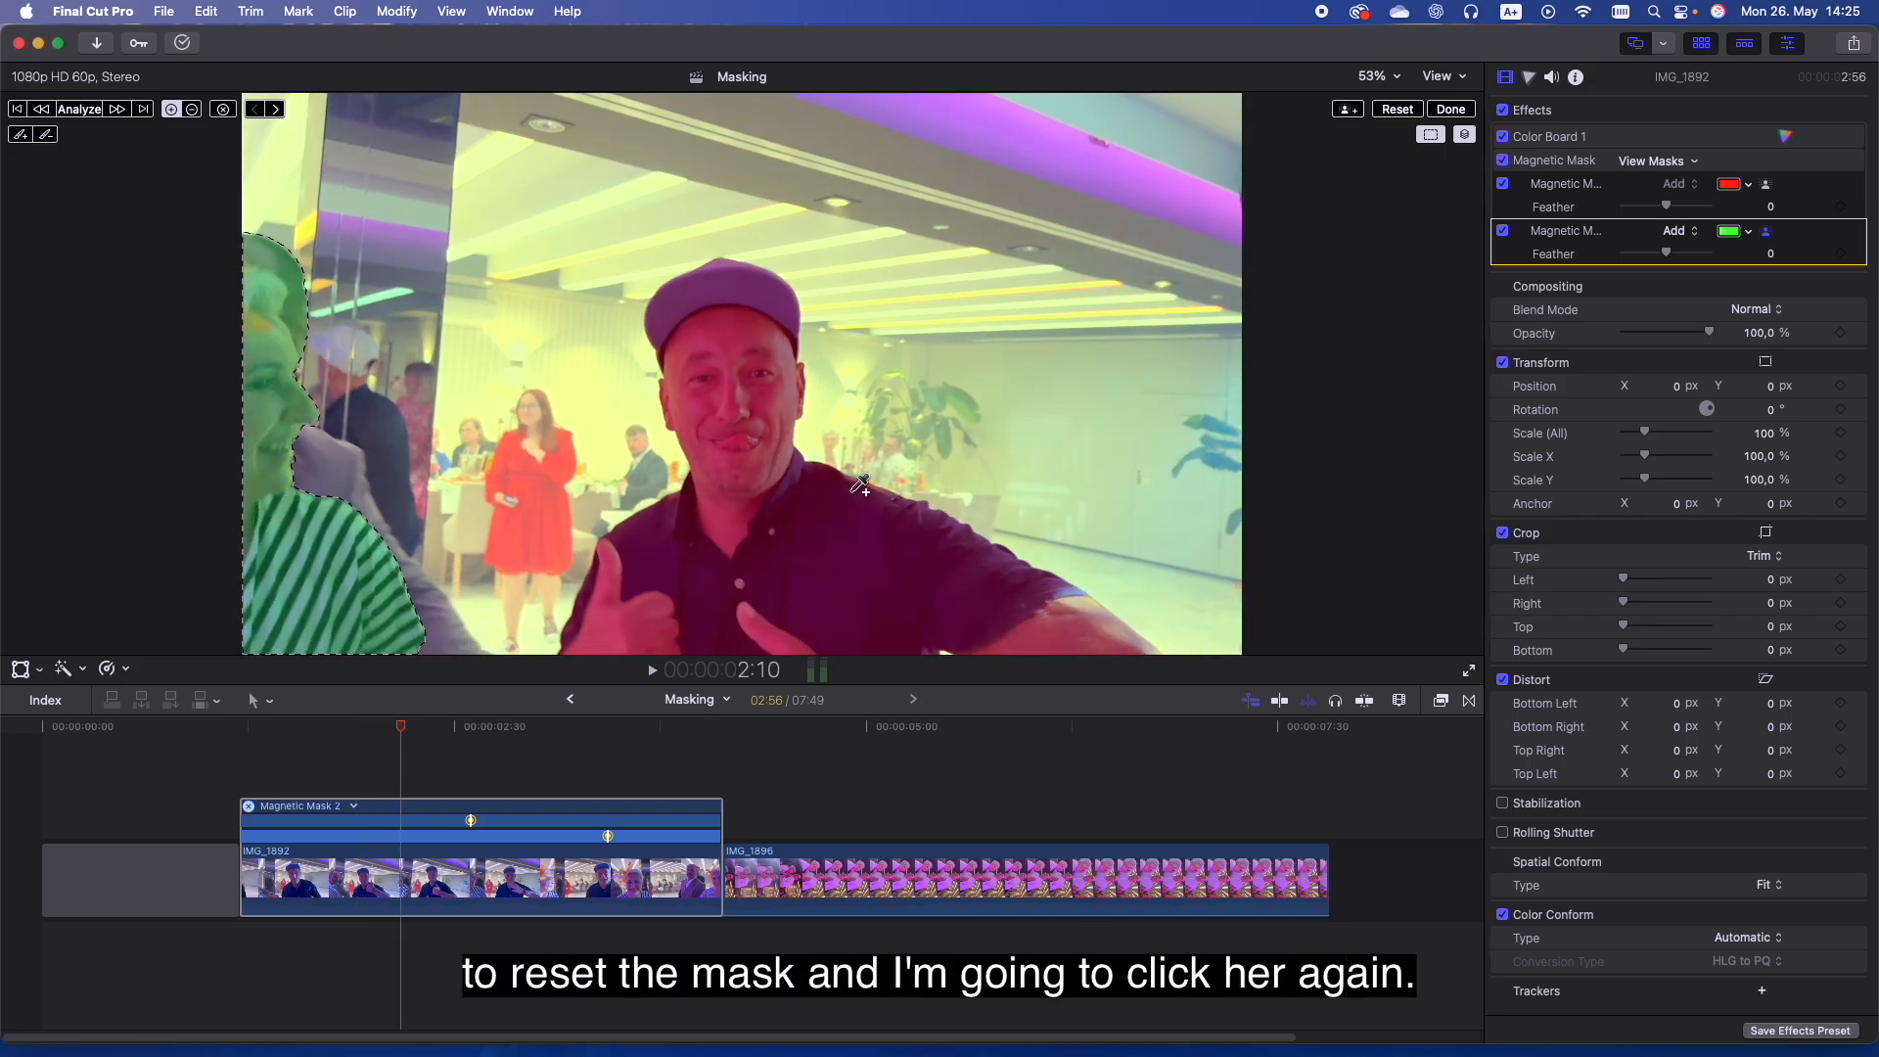
click(1407, 108)
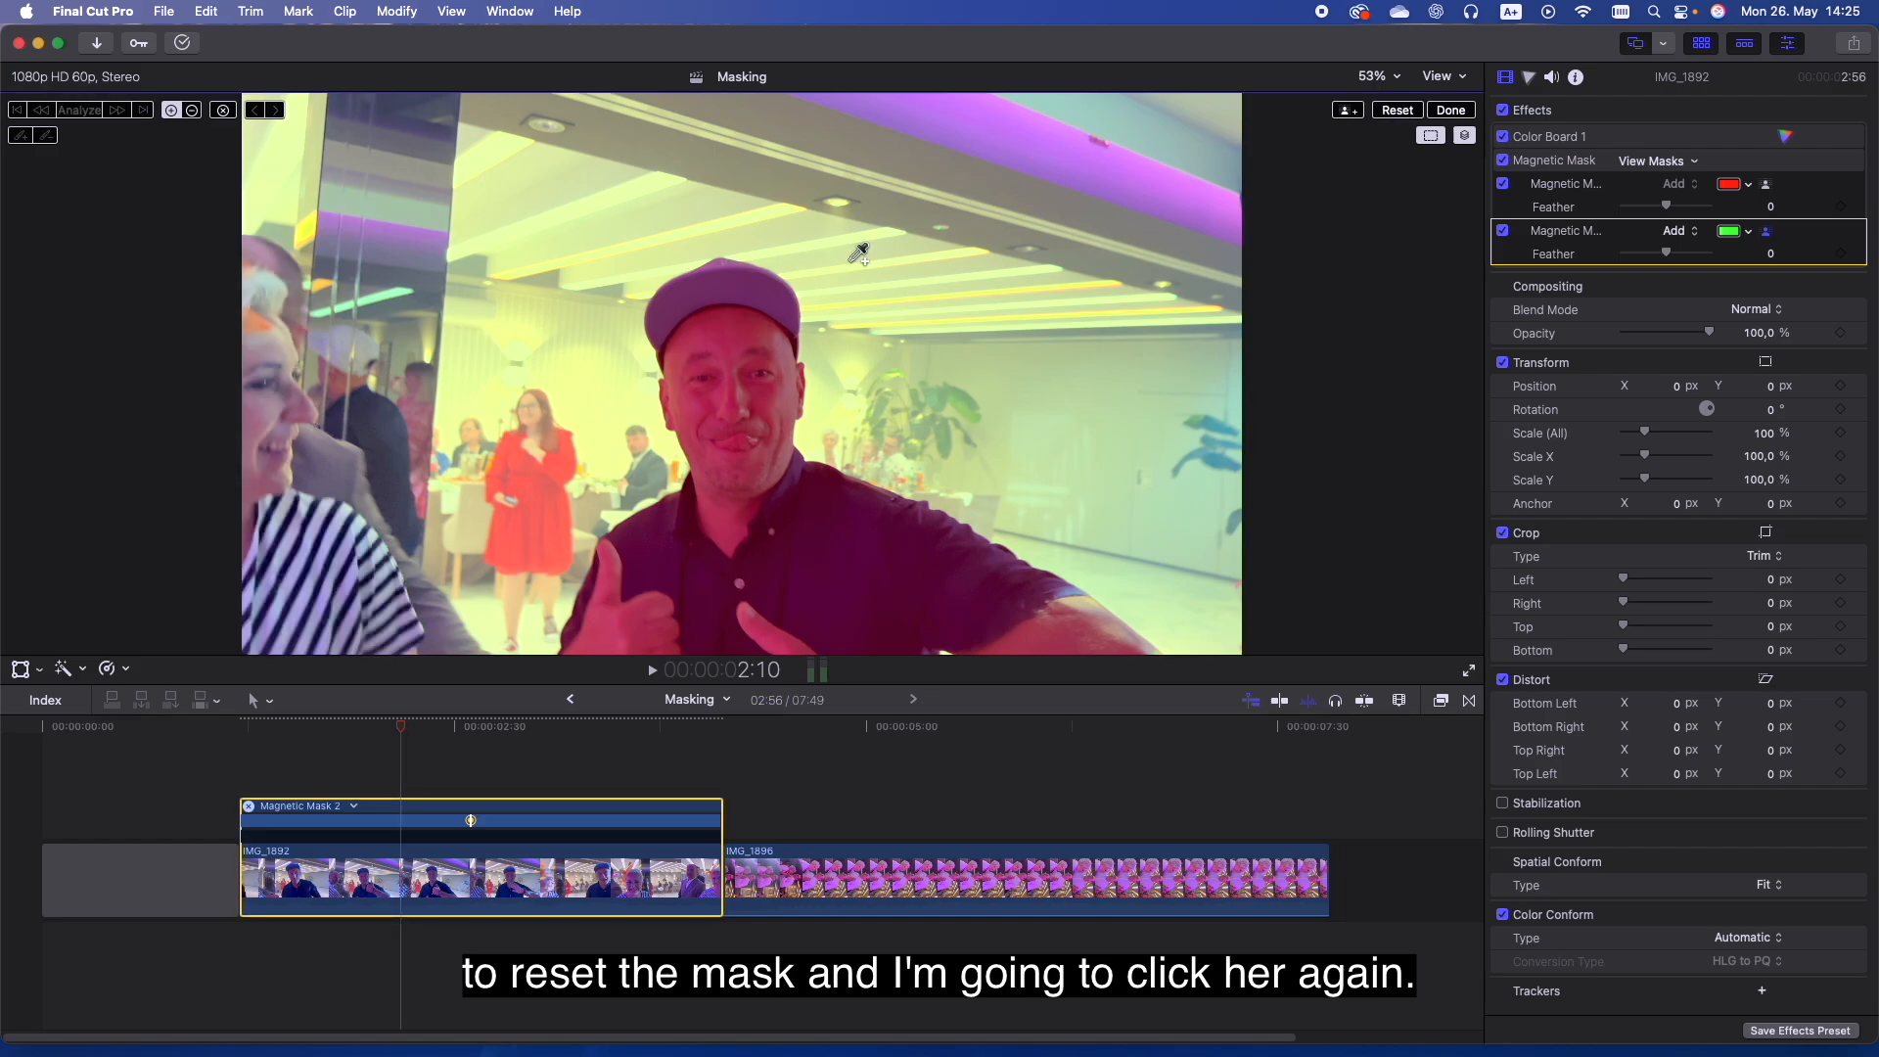
click(267, 414)
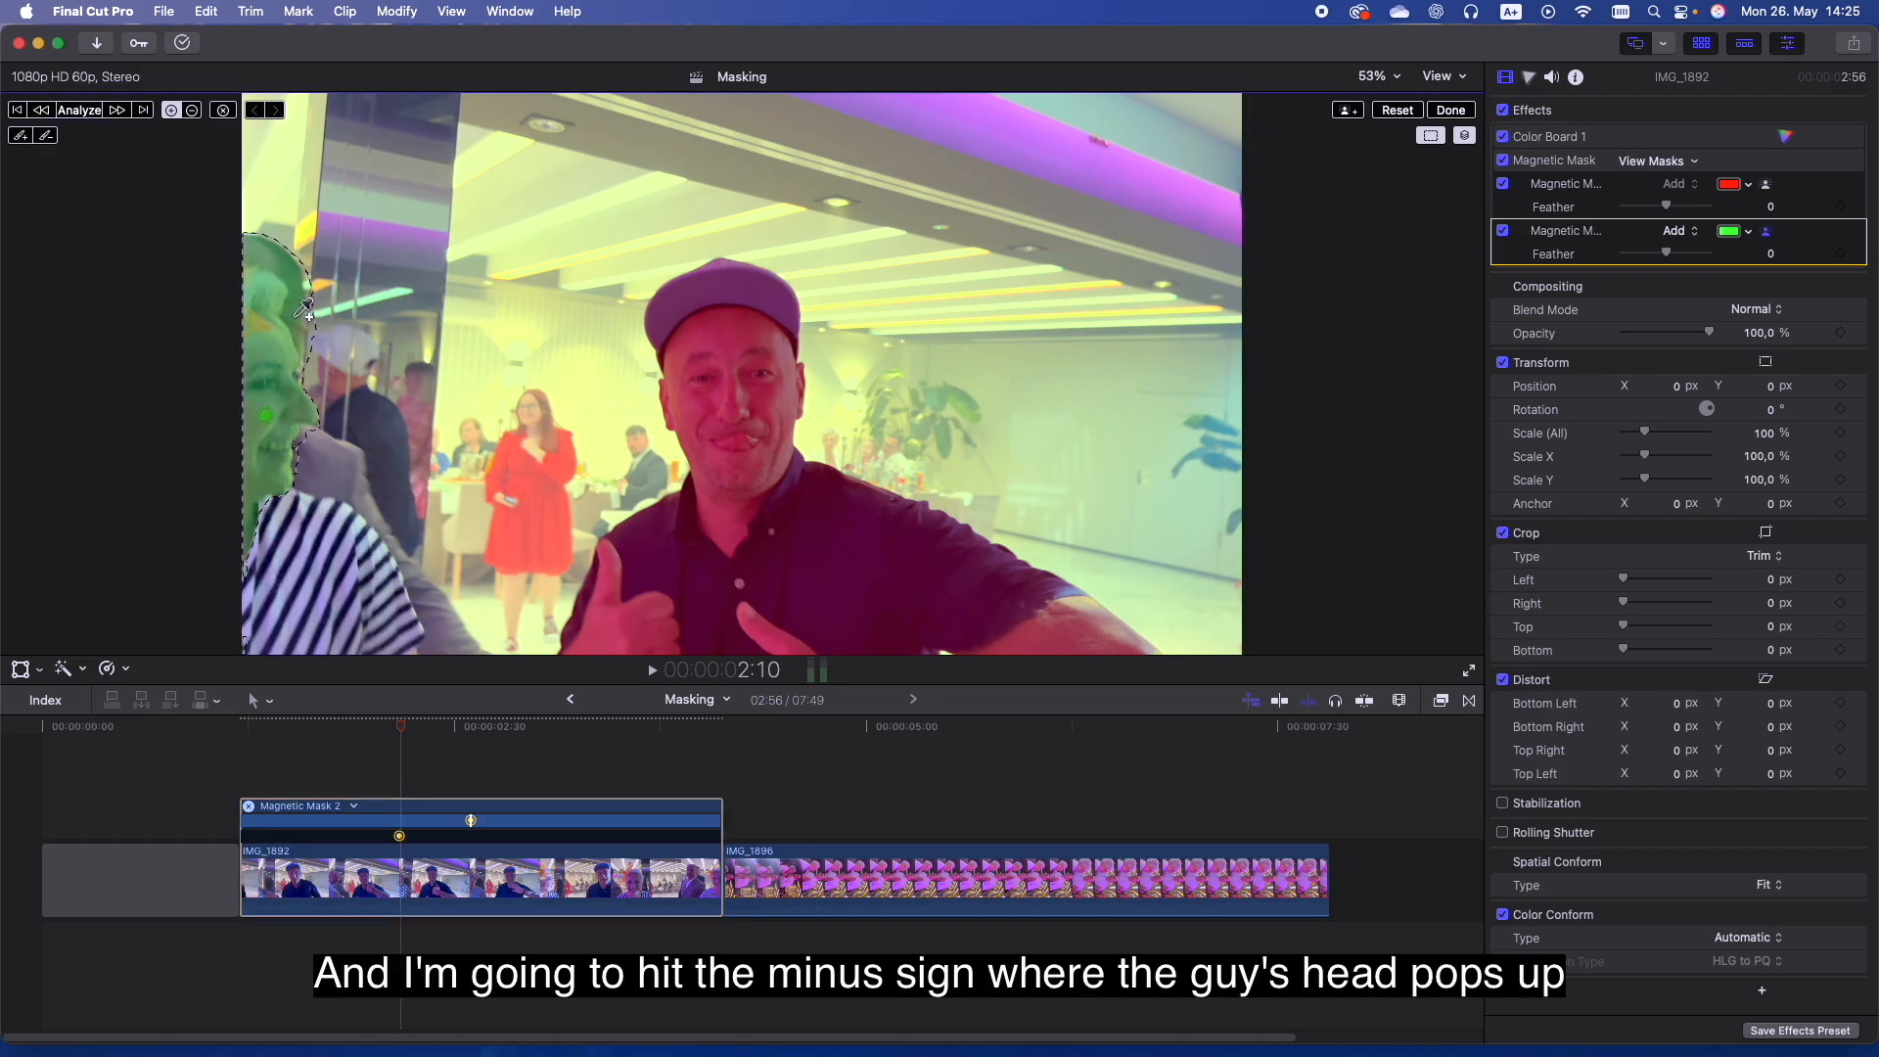
key(alt)
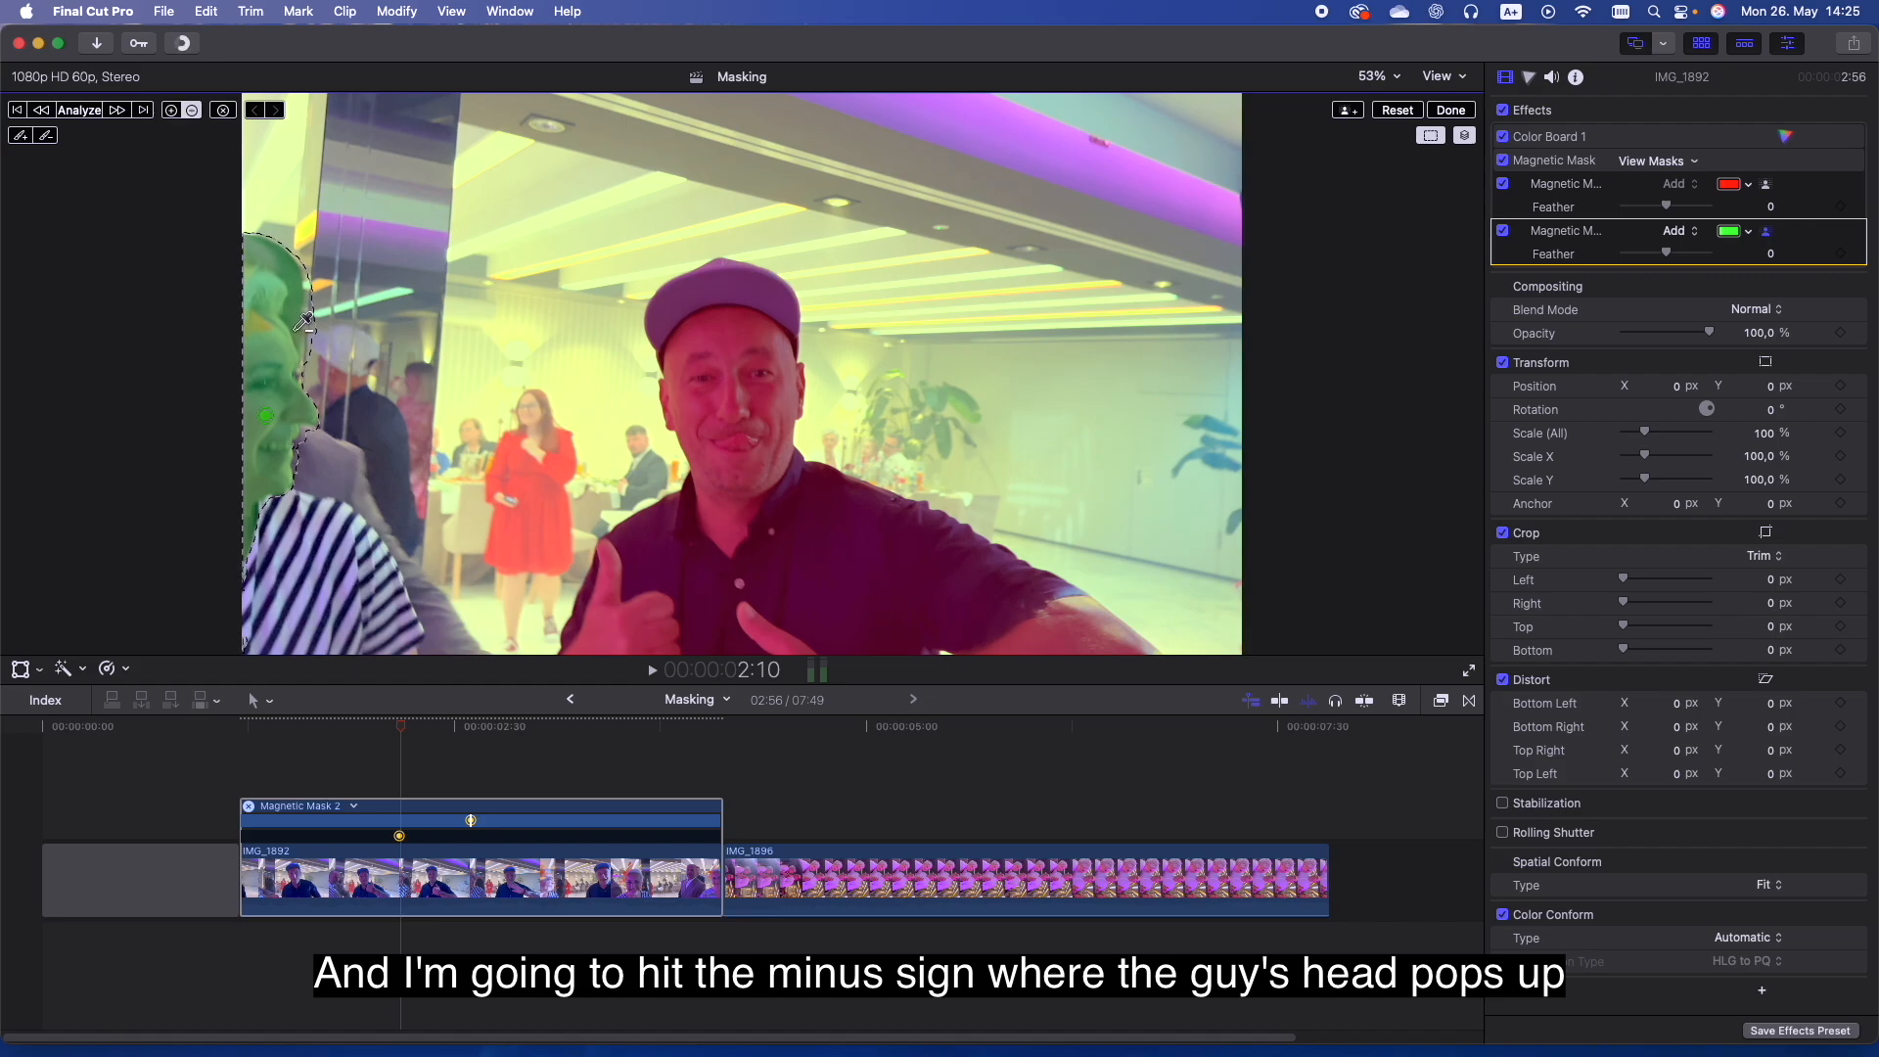
alt+click(268, 266)
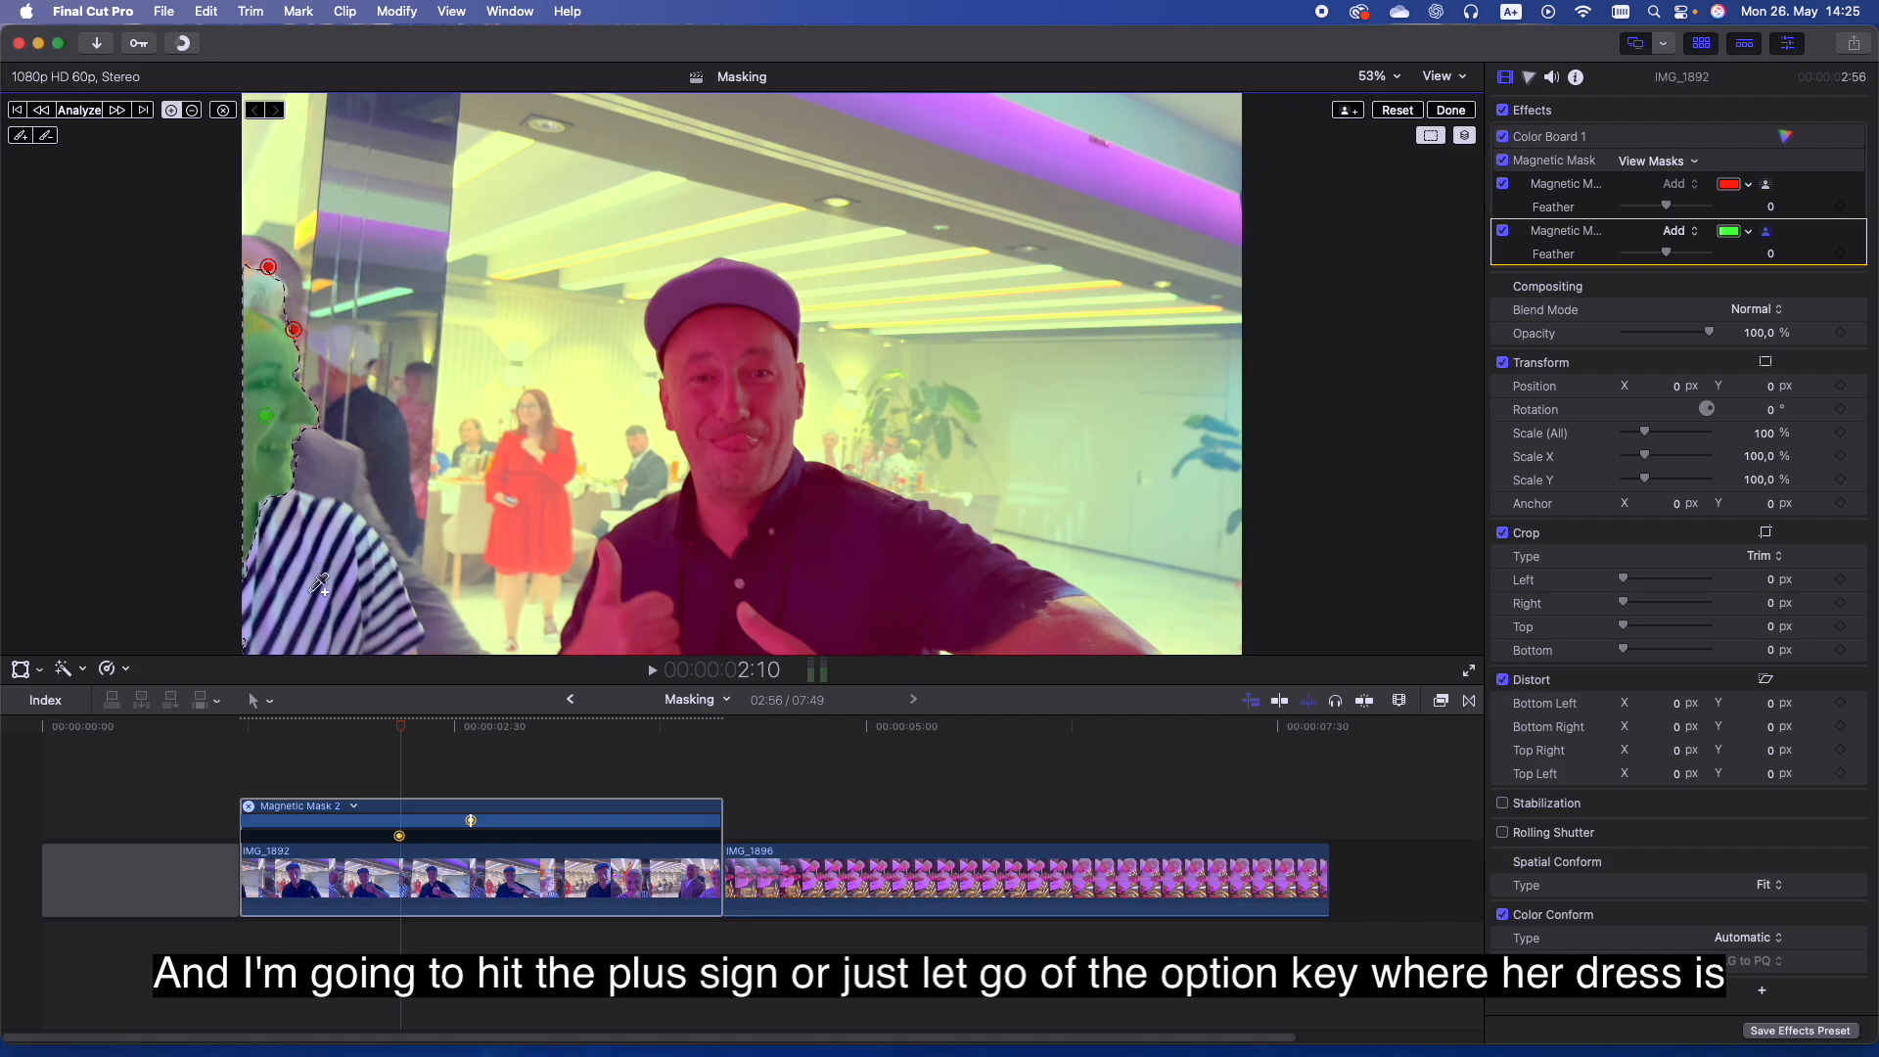
click(311, 591)
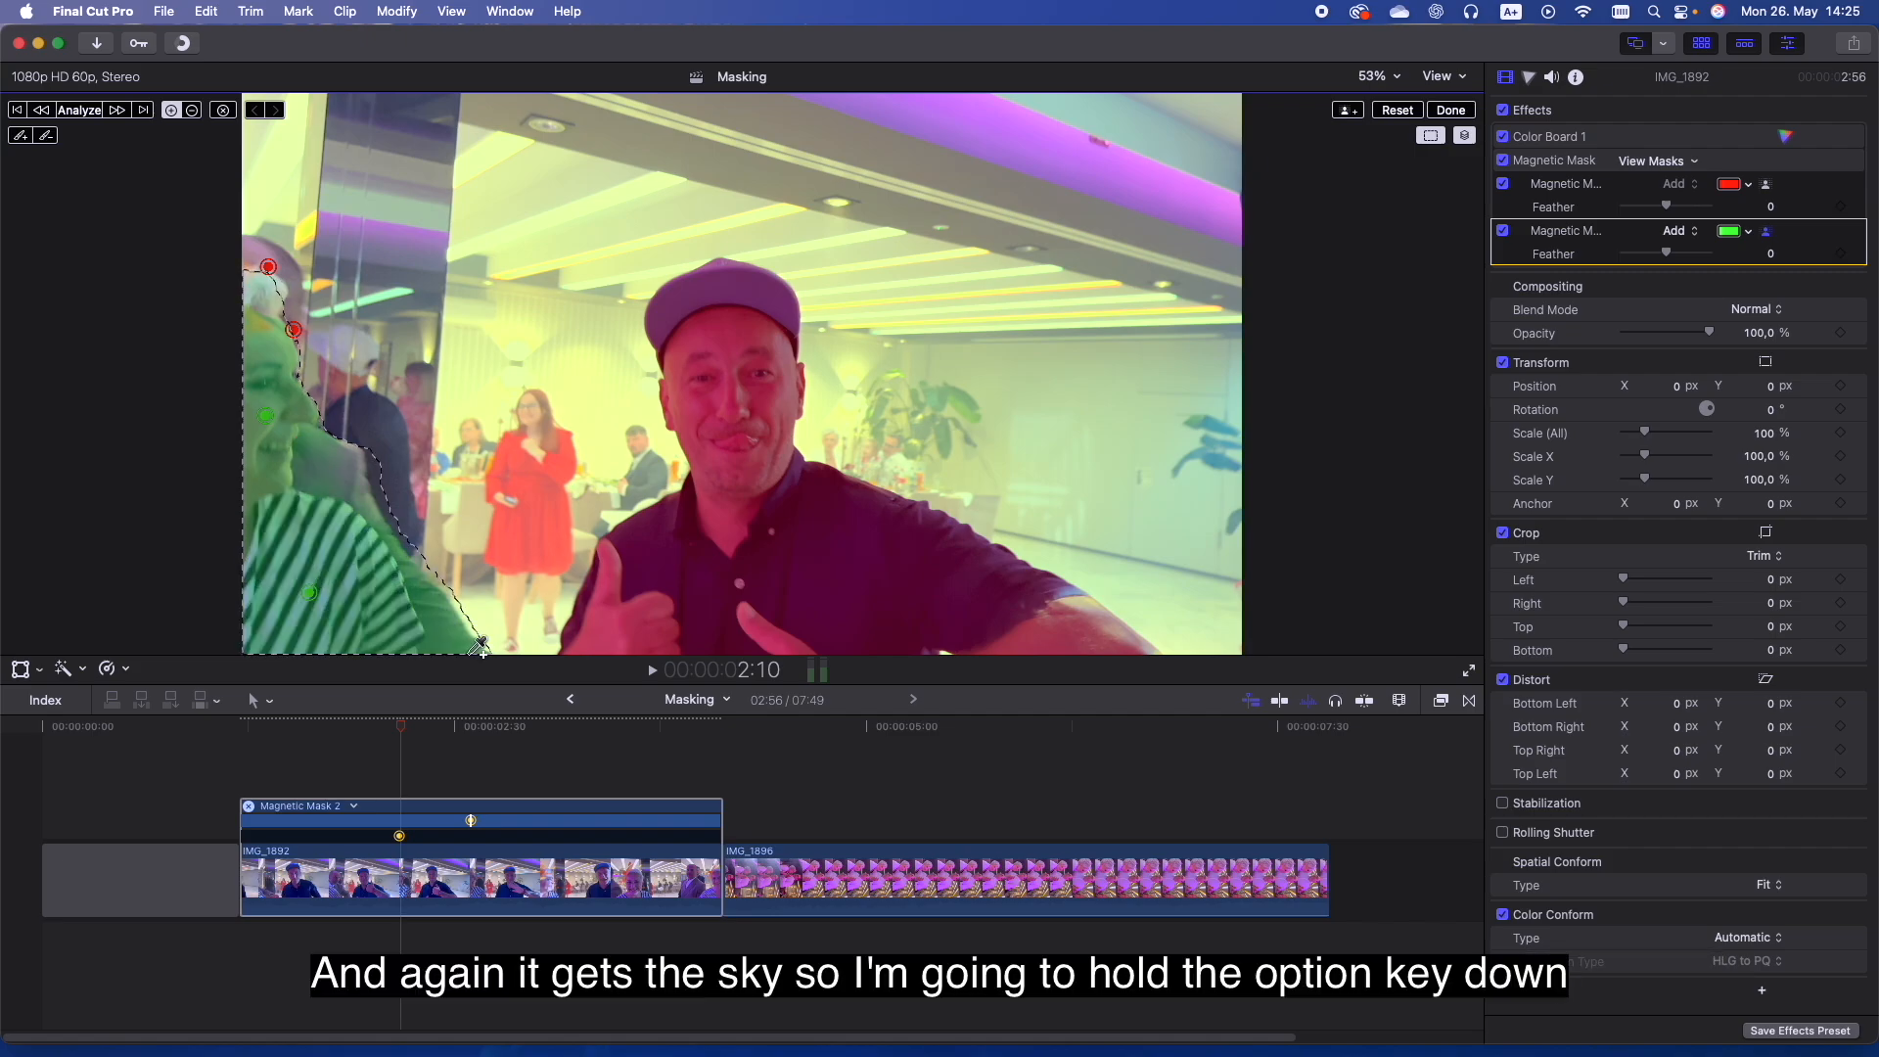
Exclude the man behind the woman from her mask with subtract points, then analyze the mask and finish mask editing
key(alt)
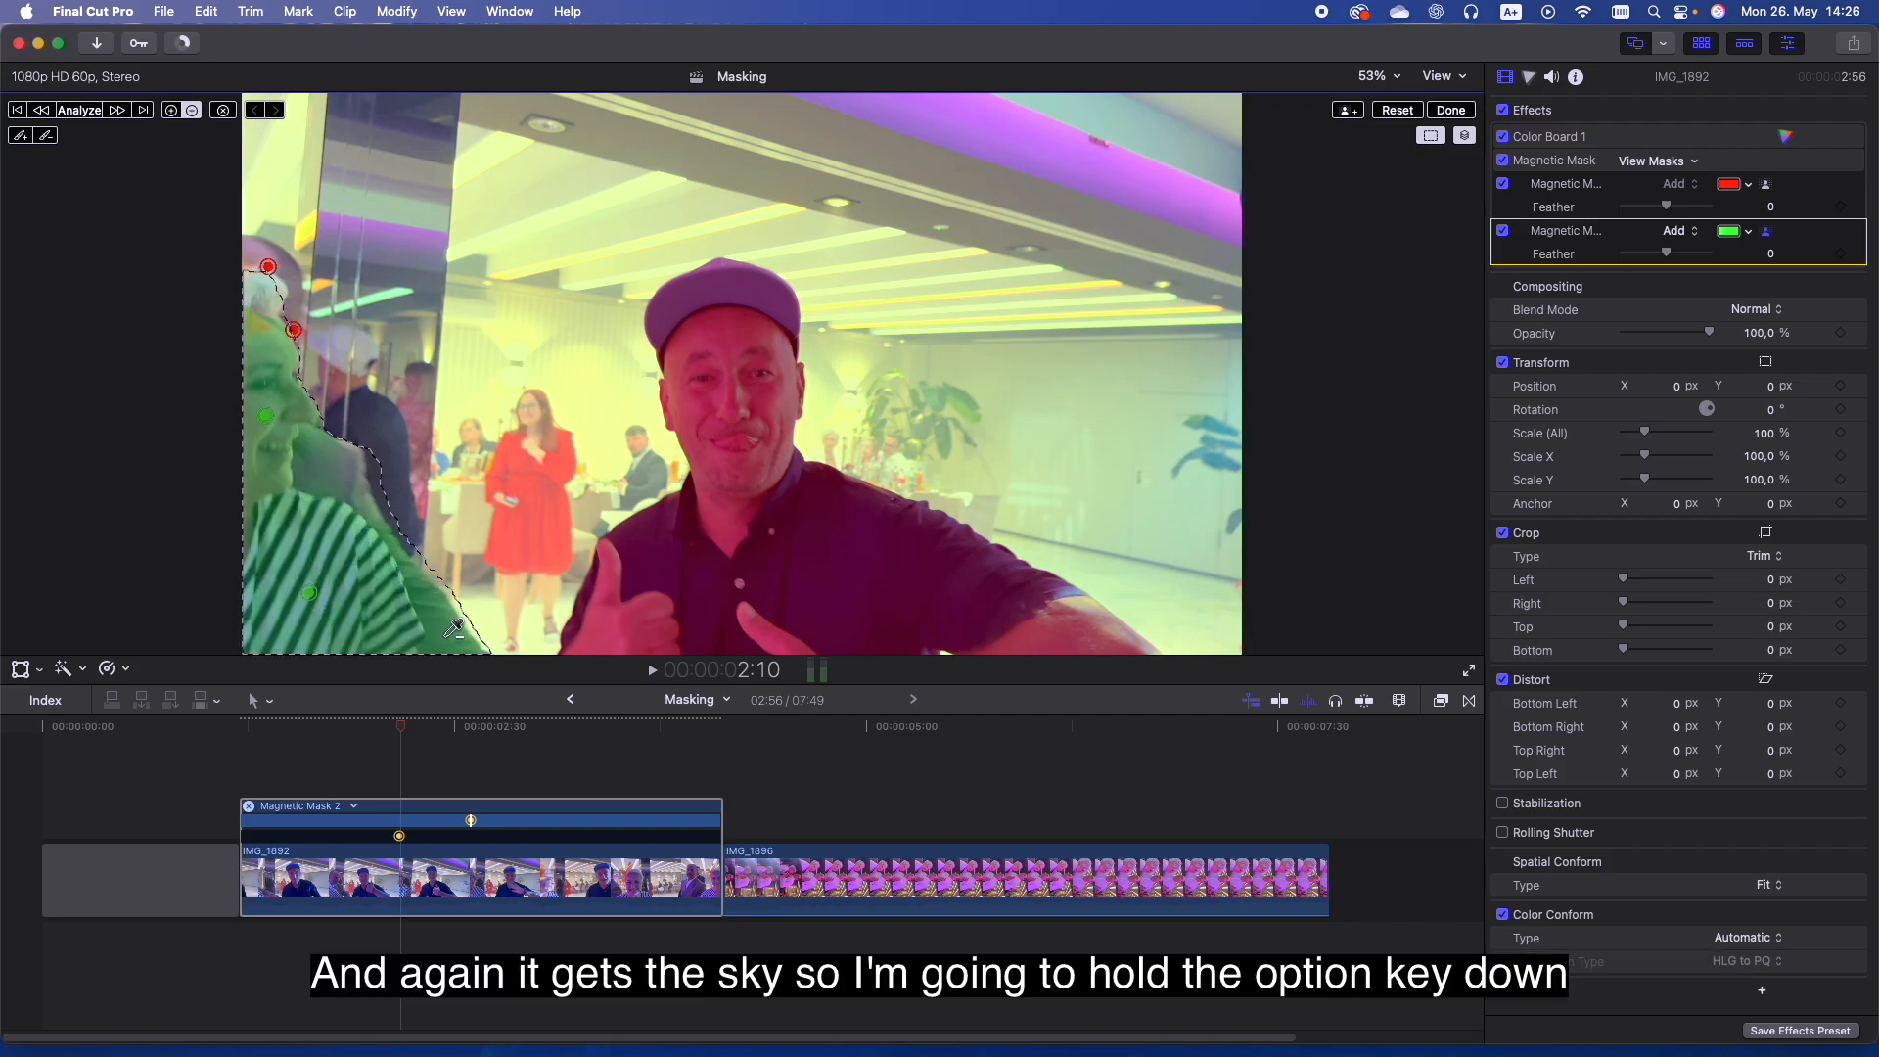
alt+click(428, 645)
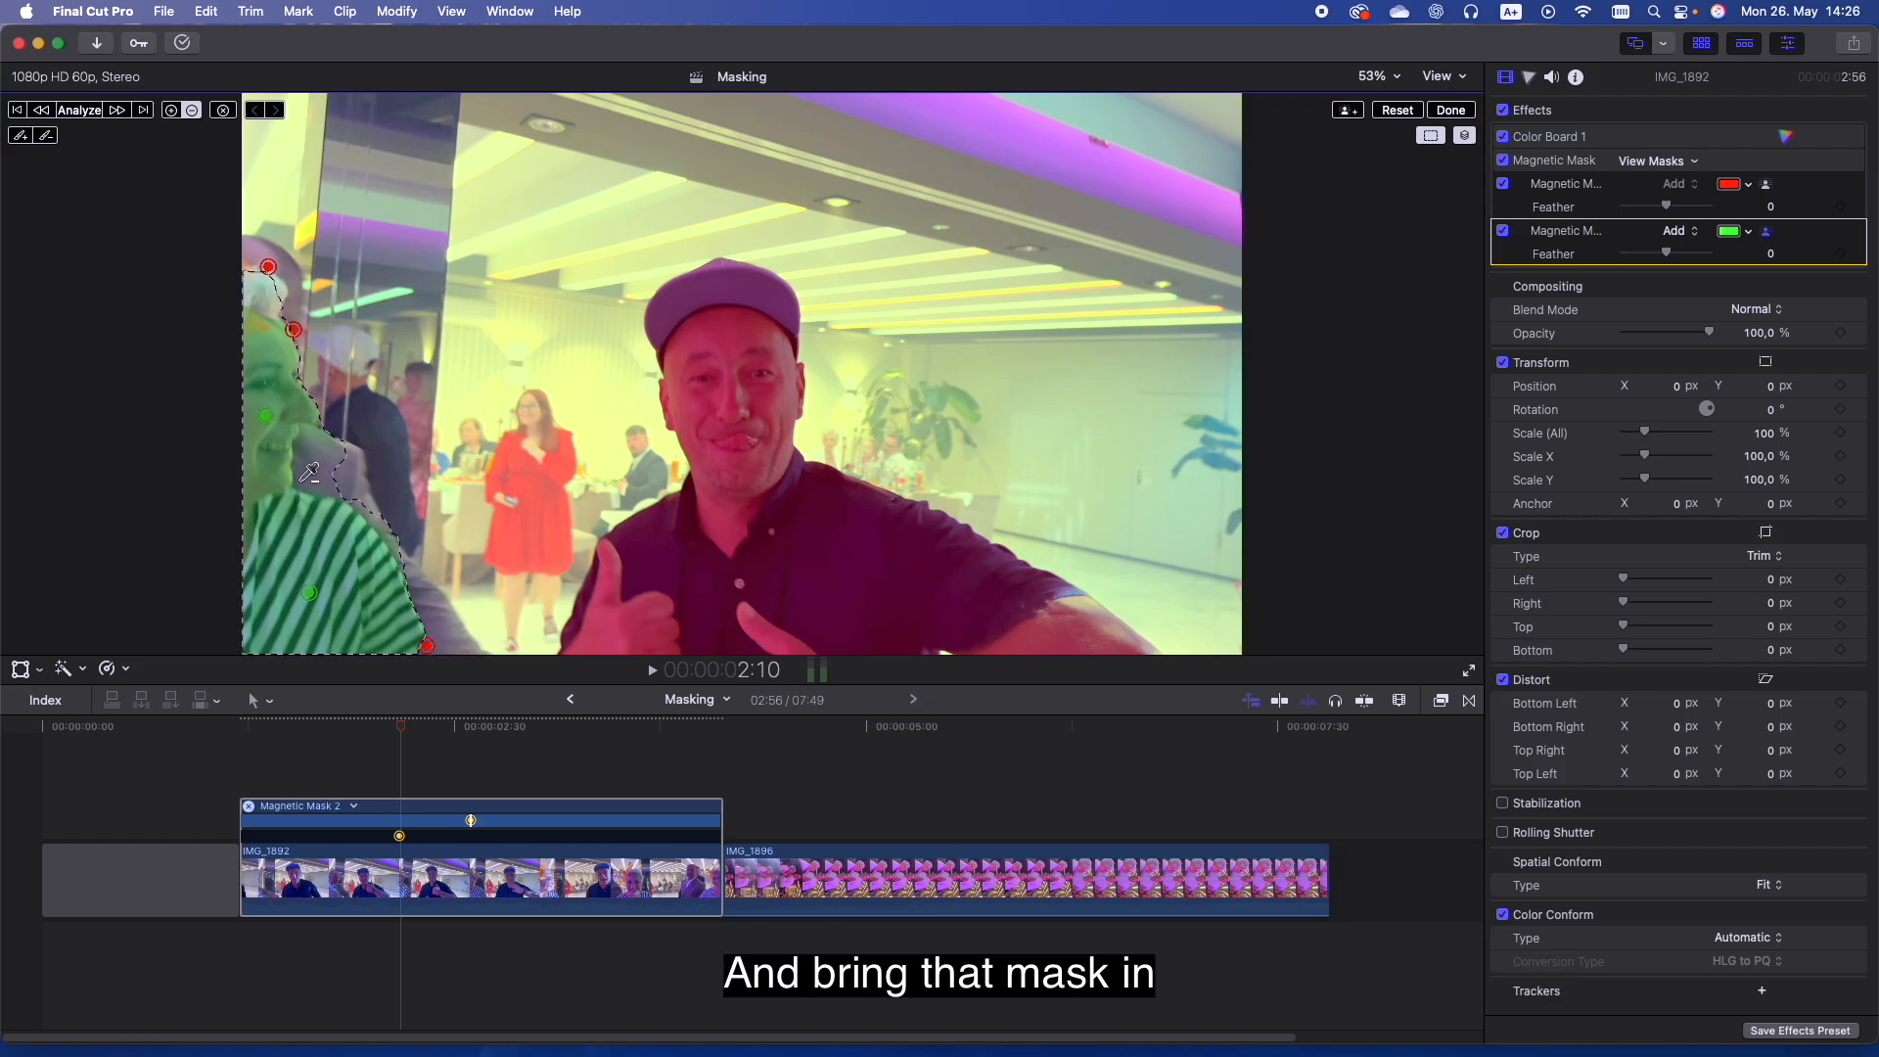
alt+click(301, 480)
alt+click(304, 429)
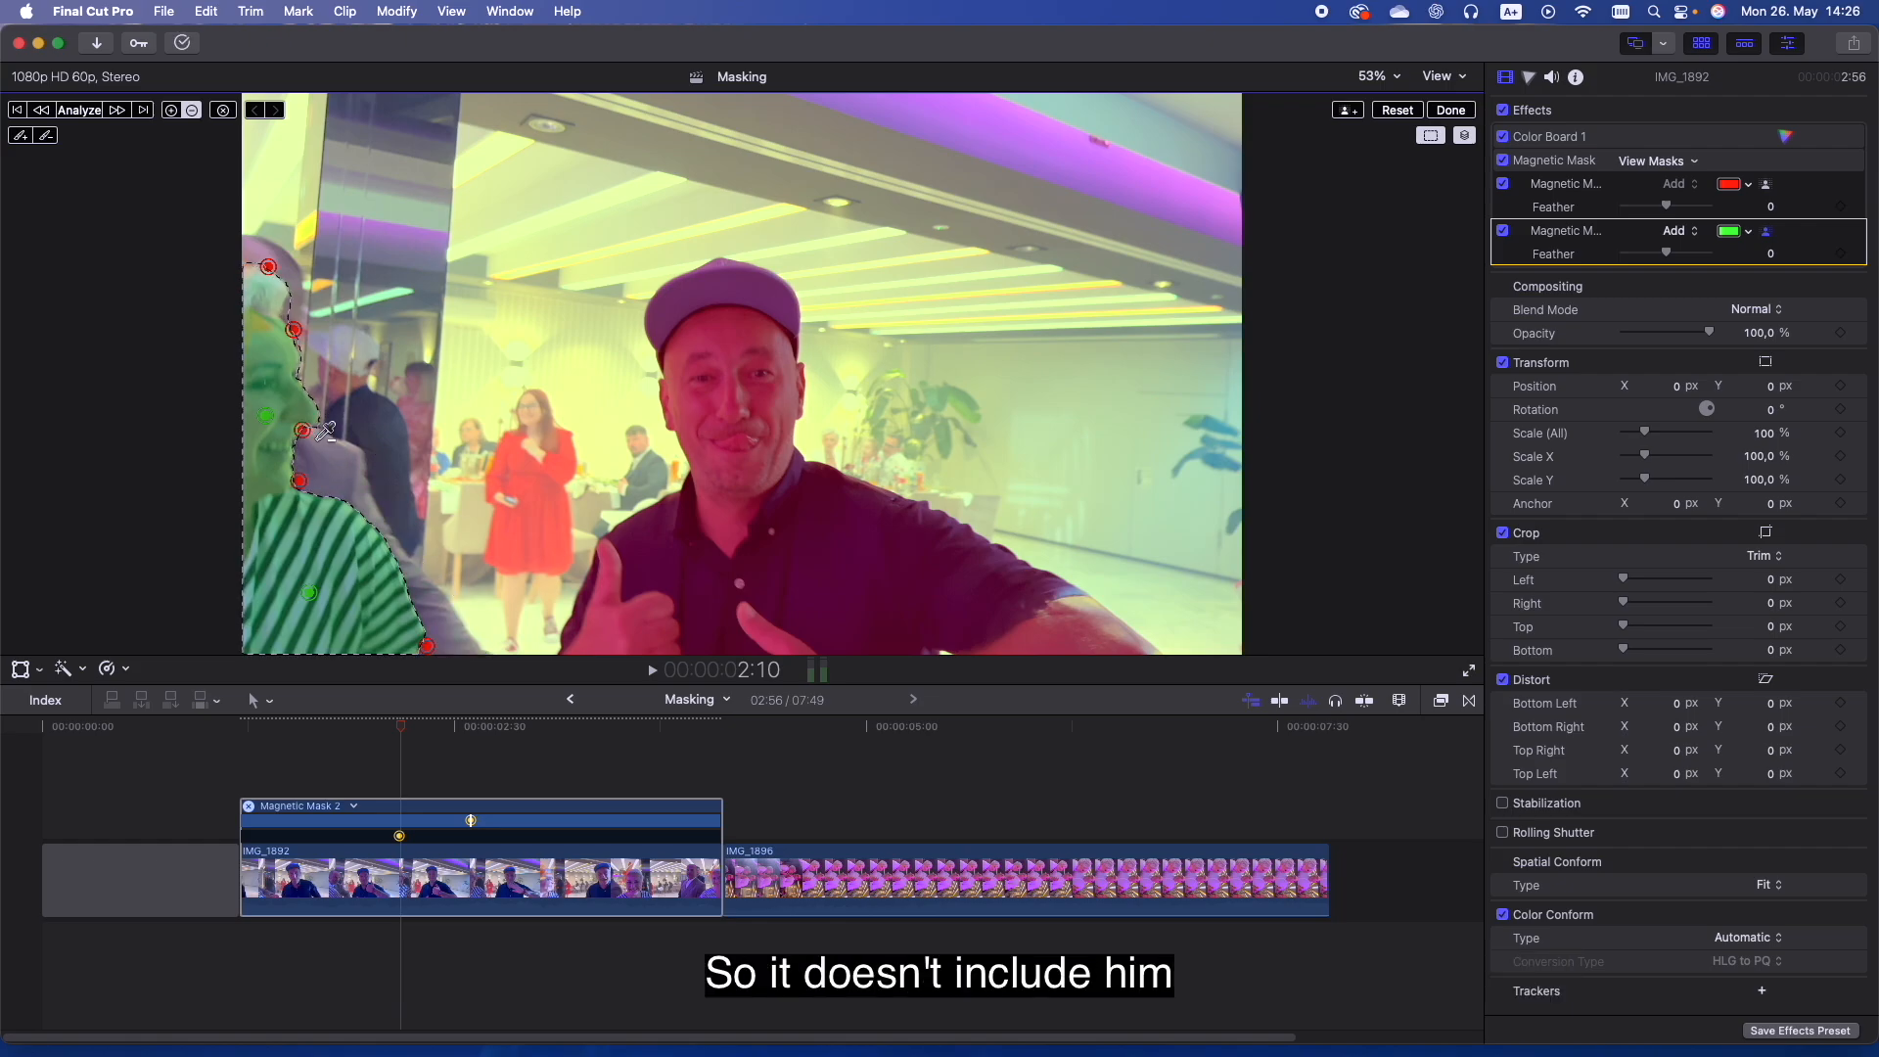
click(77, 112)
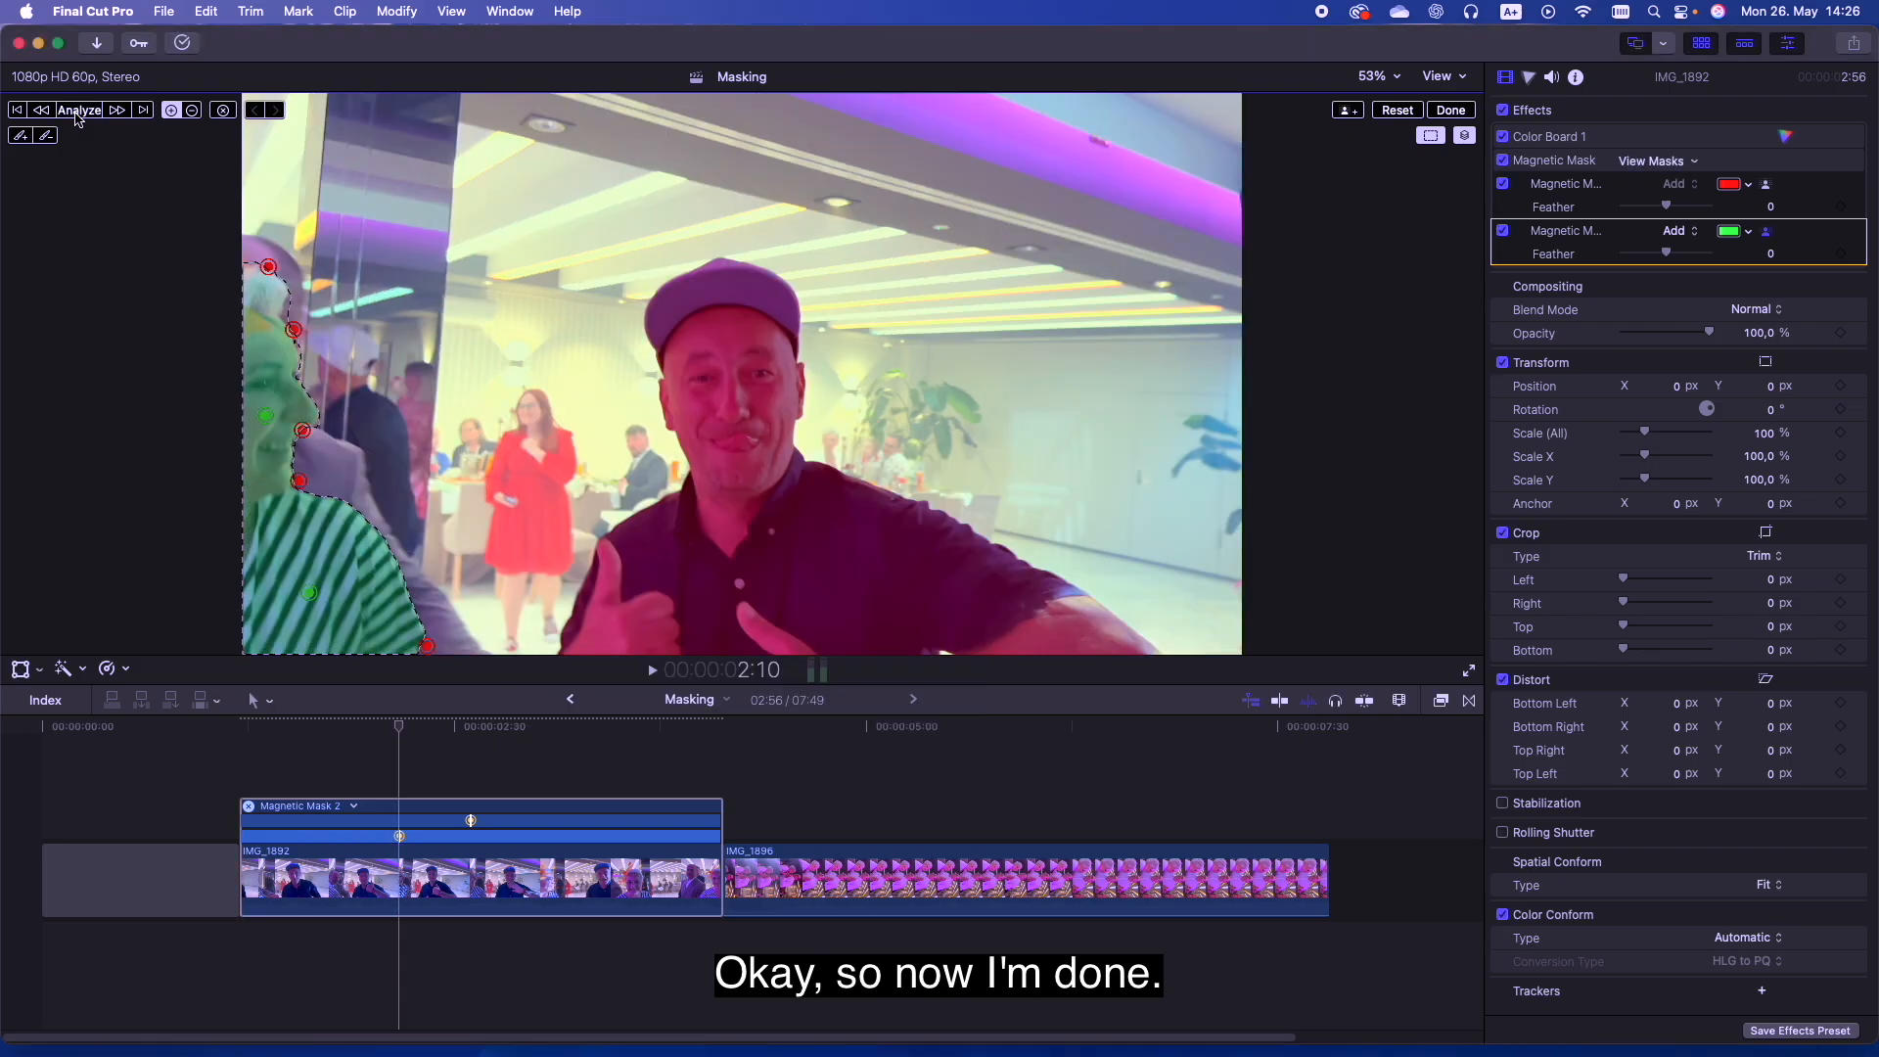
click(1456, 112)
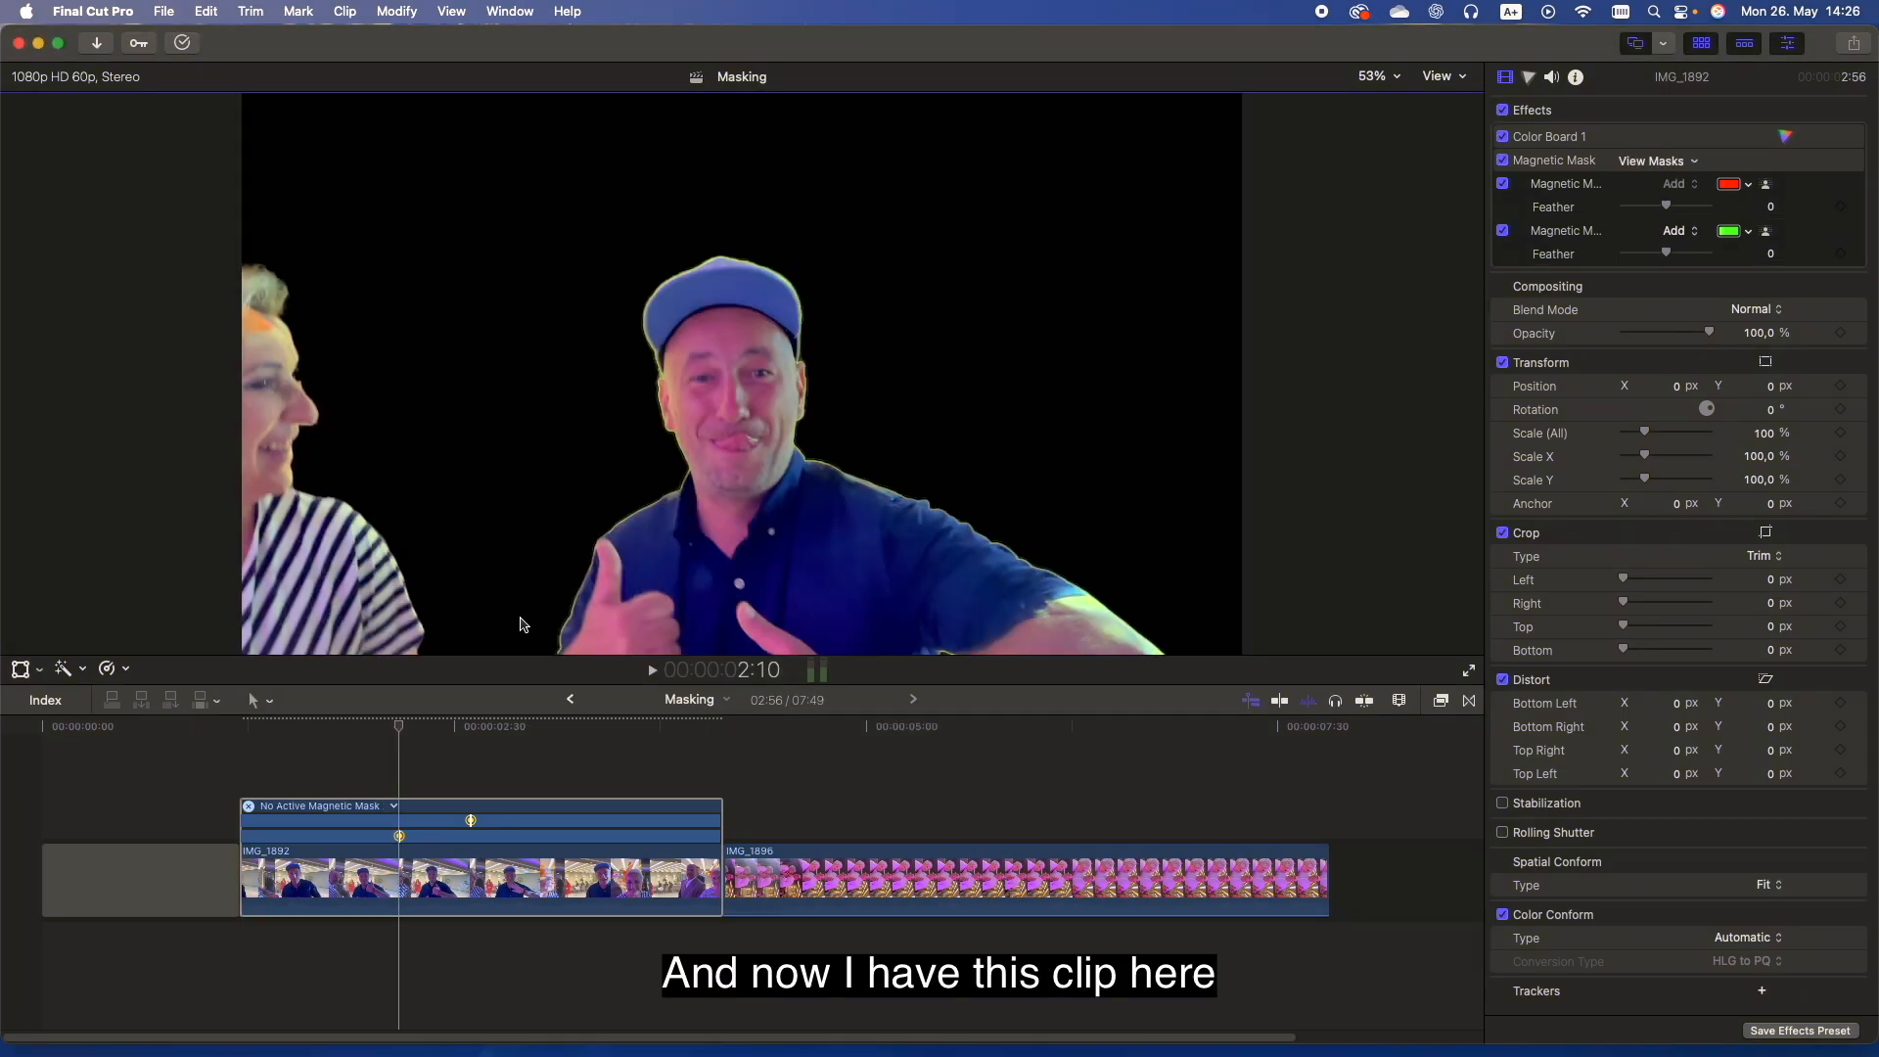
Duplicate the masked IMG_1892 clip onto the layer above and delete the Magnetic Mask effect from the bottom copy
drag(410, 728, 504, 739)
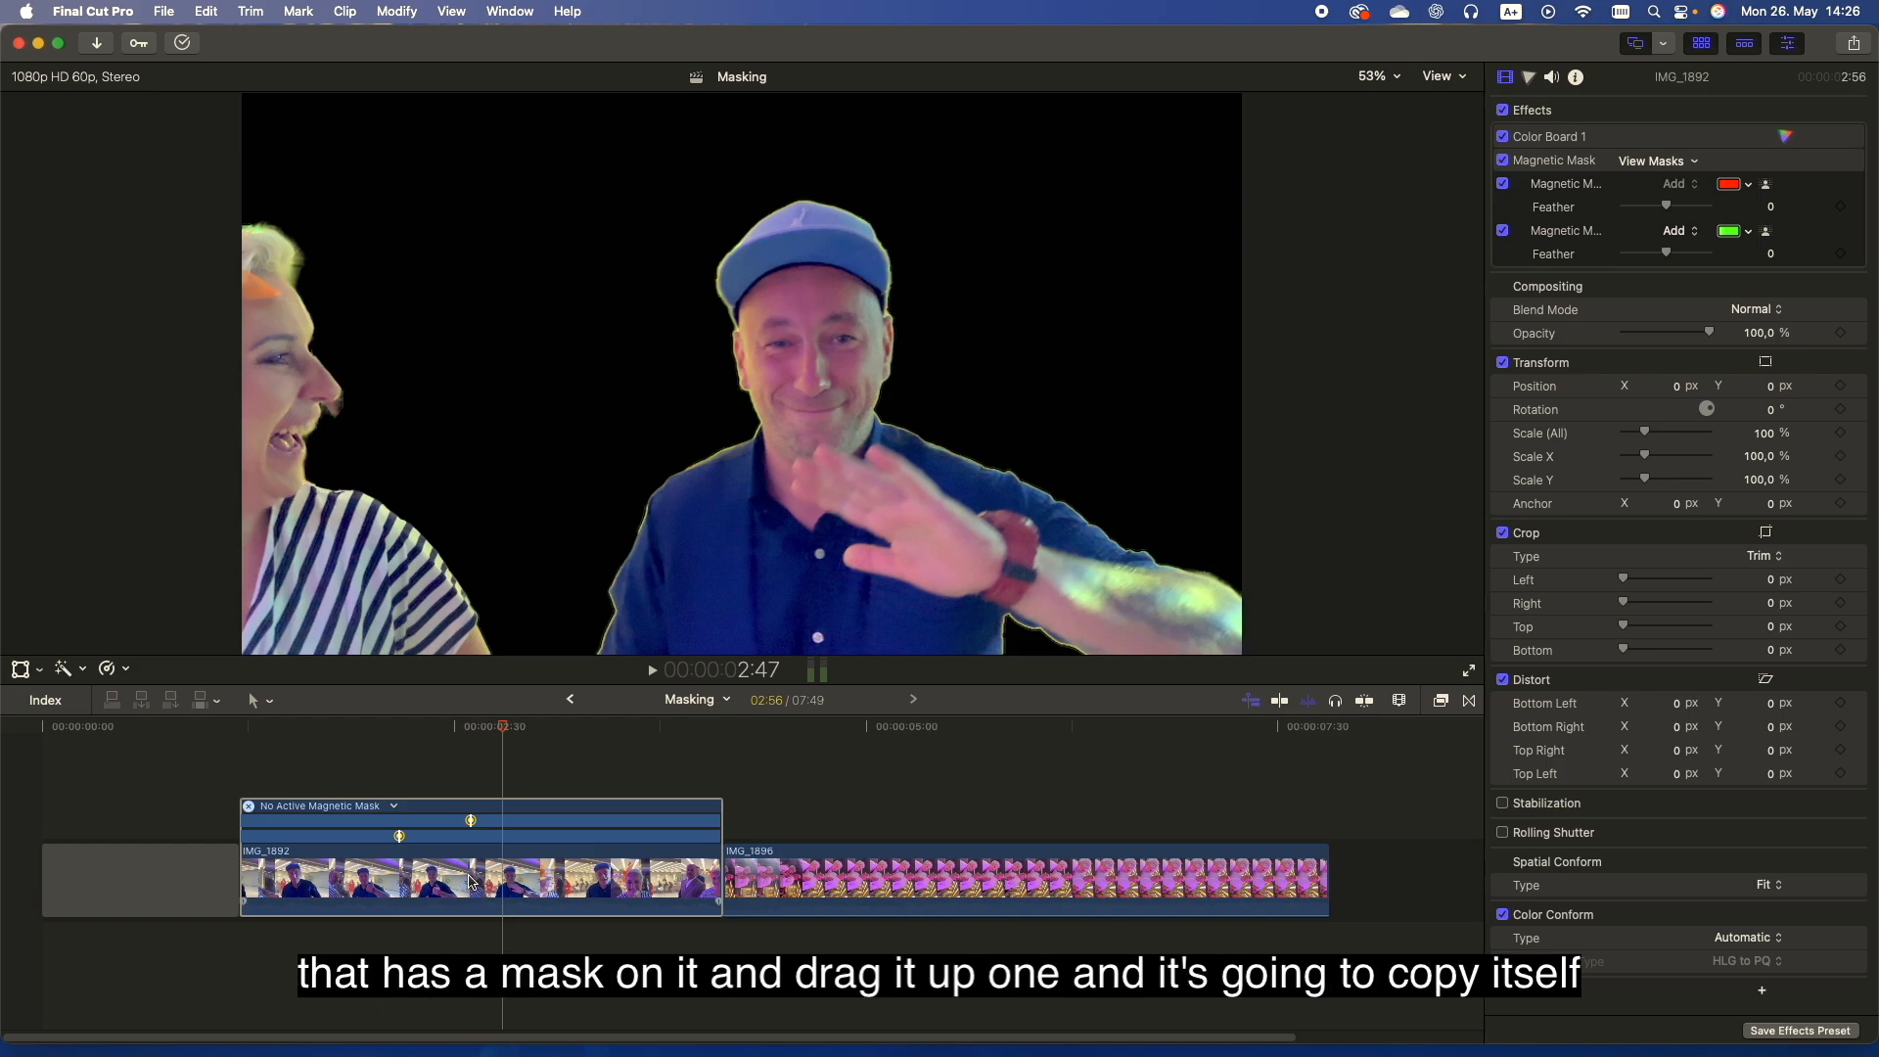
drag(469, 886, 469, 772)
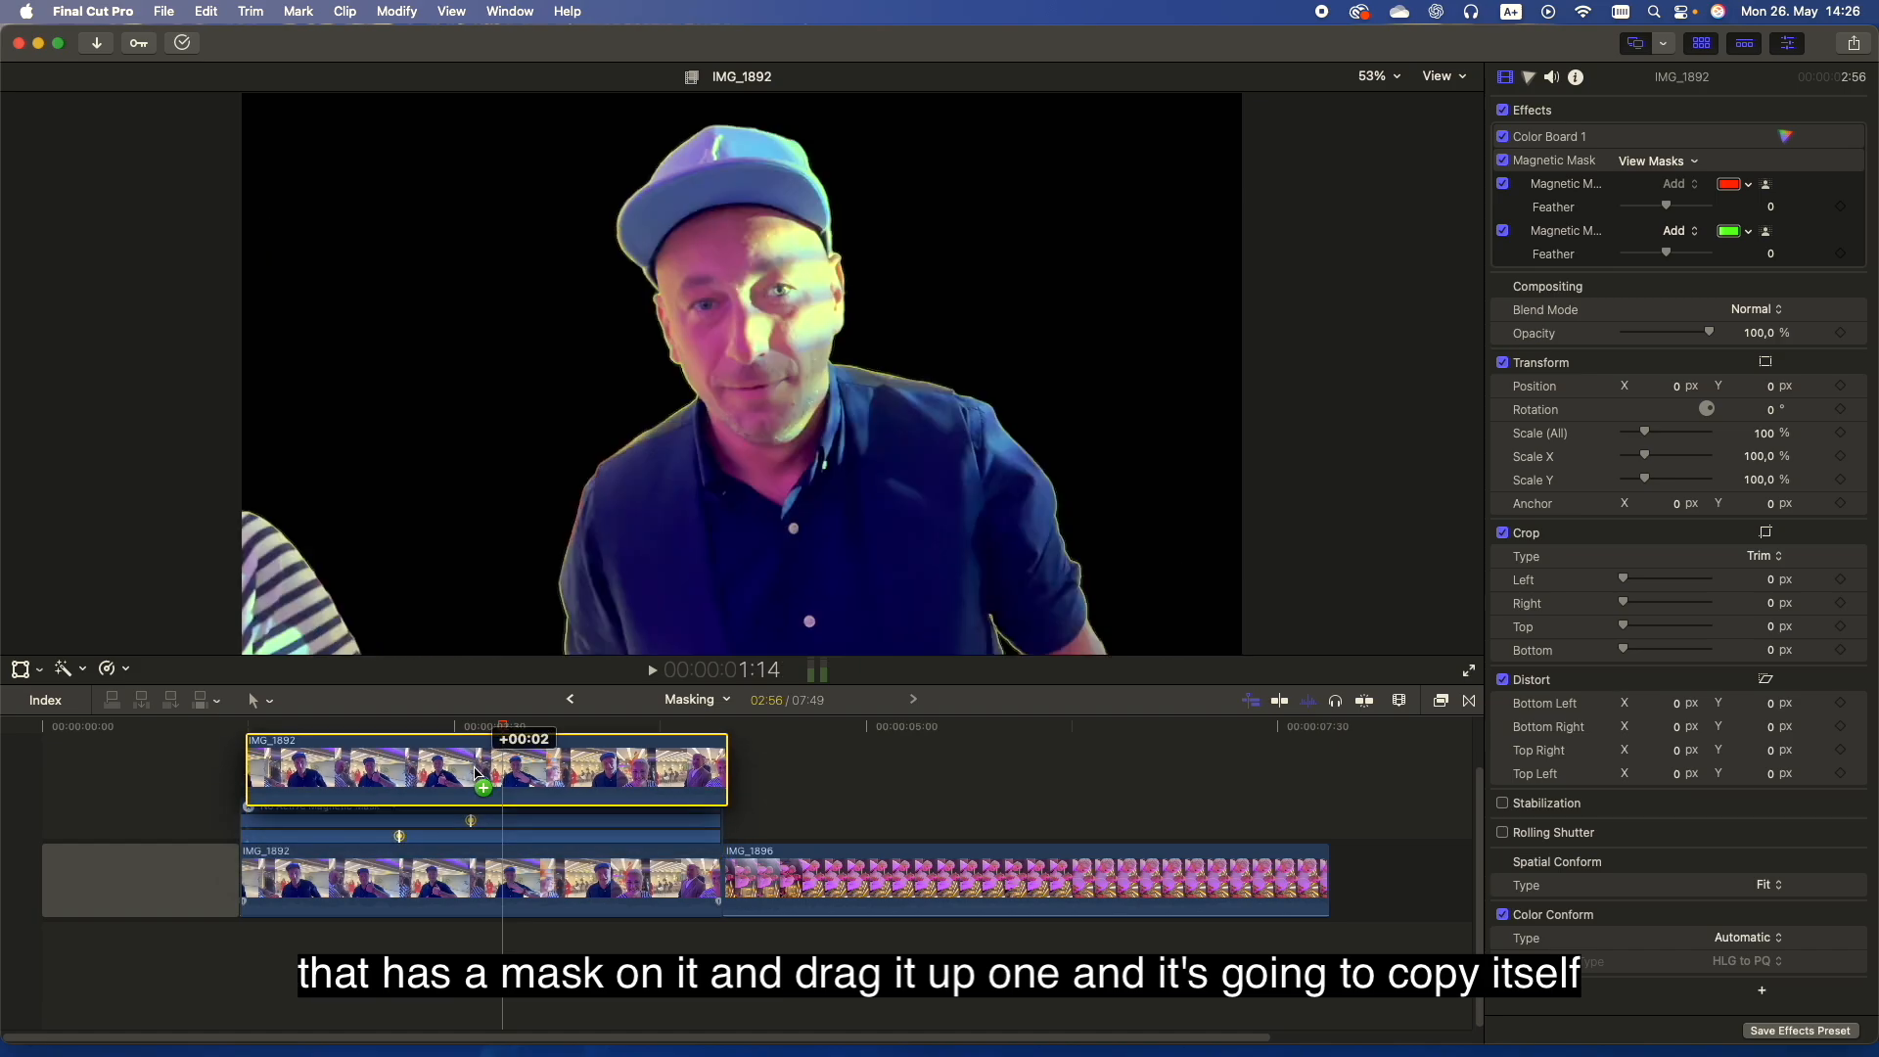
click(480, 916)
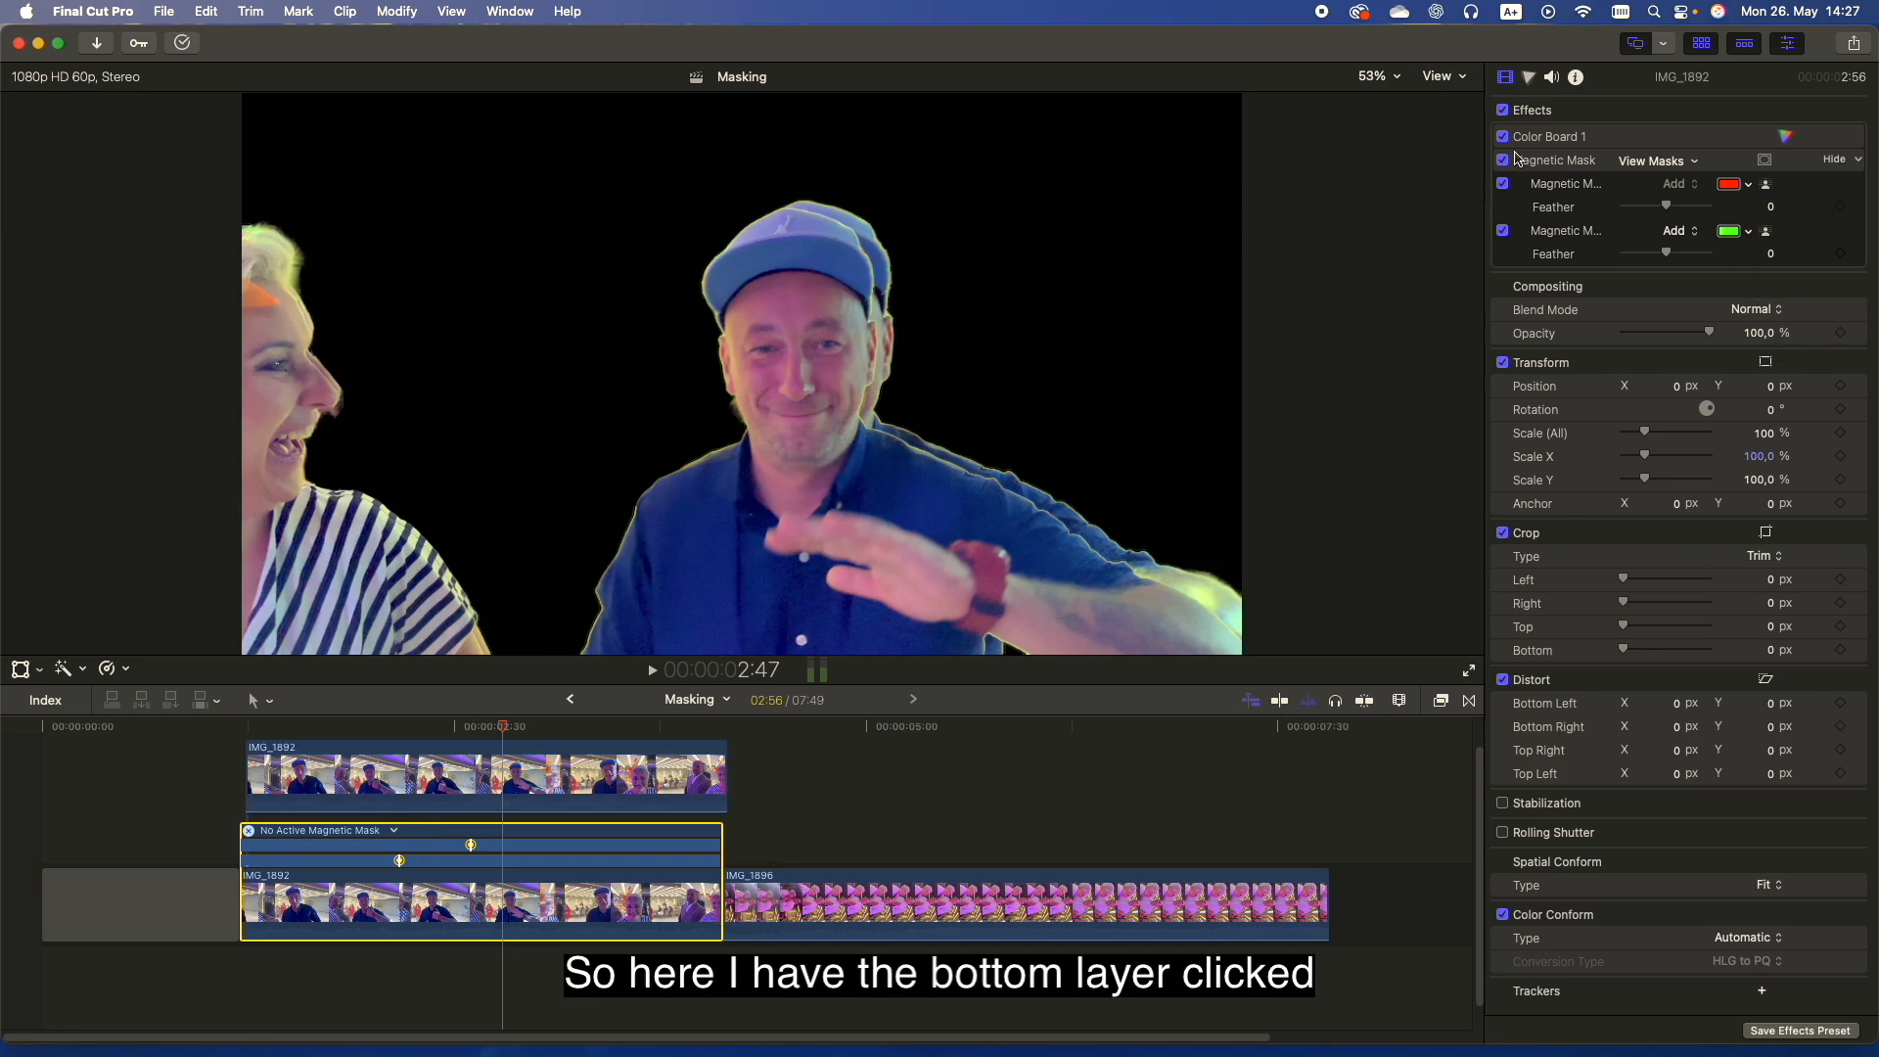
click(1578, 163)
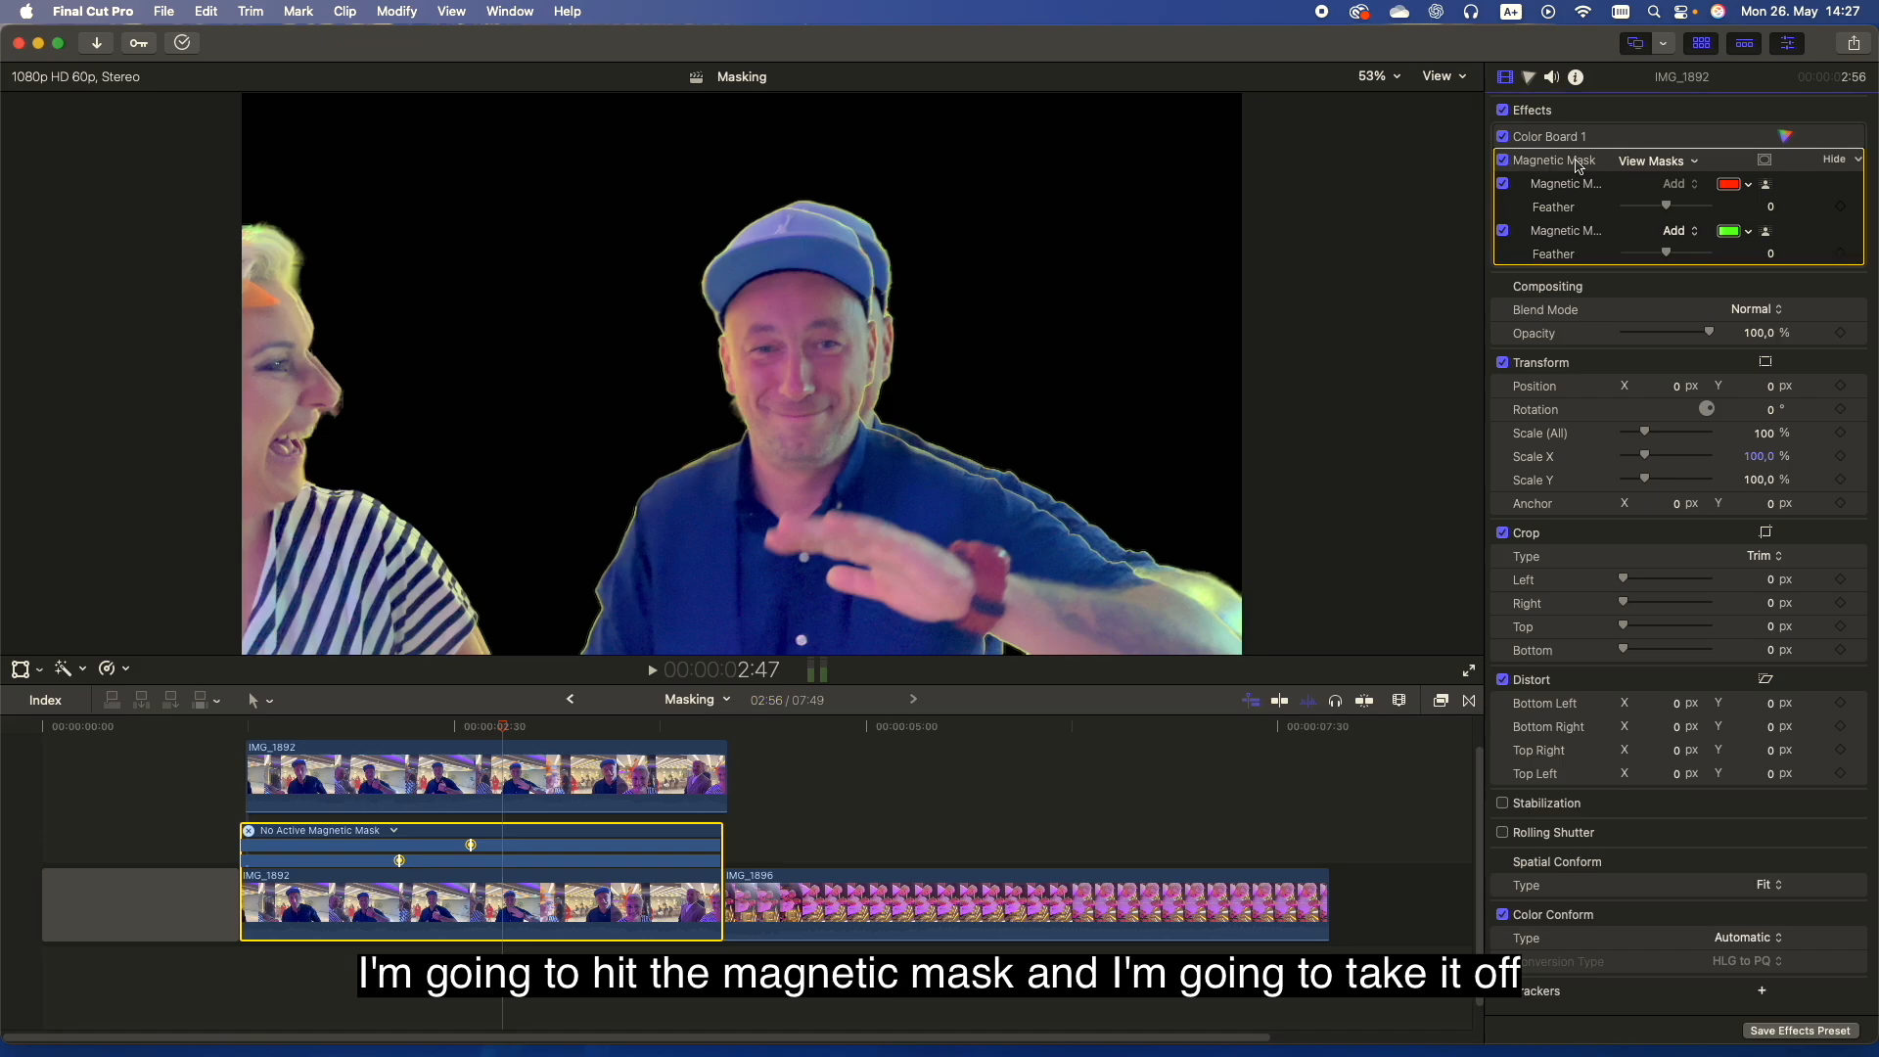
key(Delete)
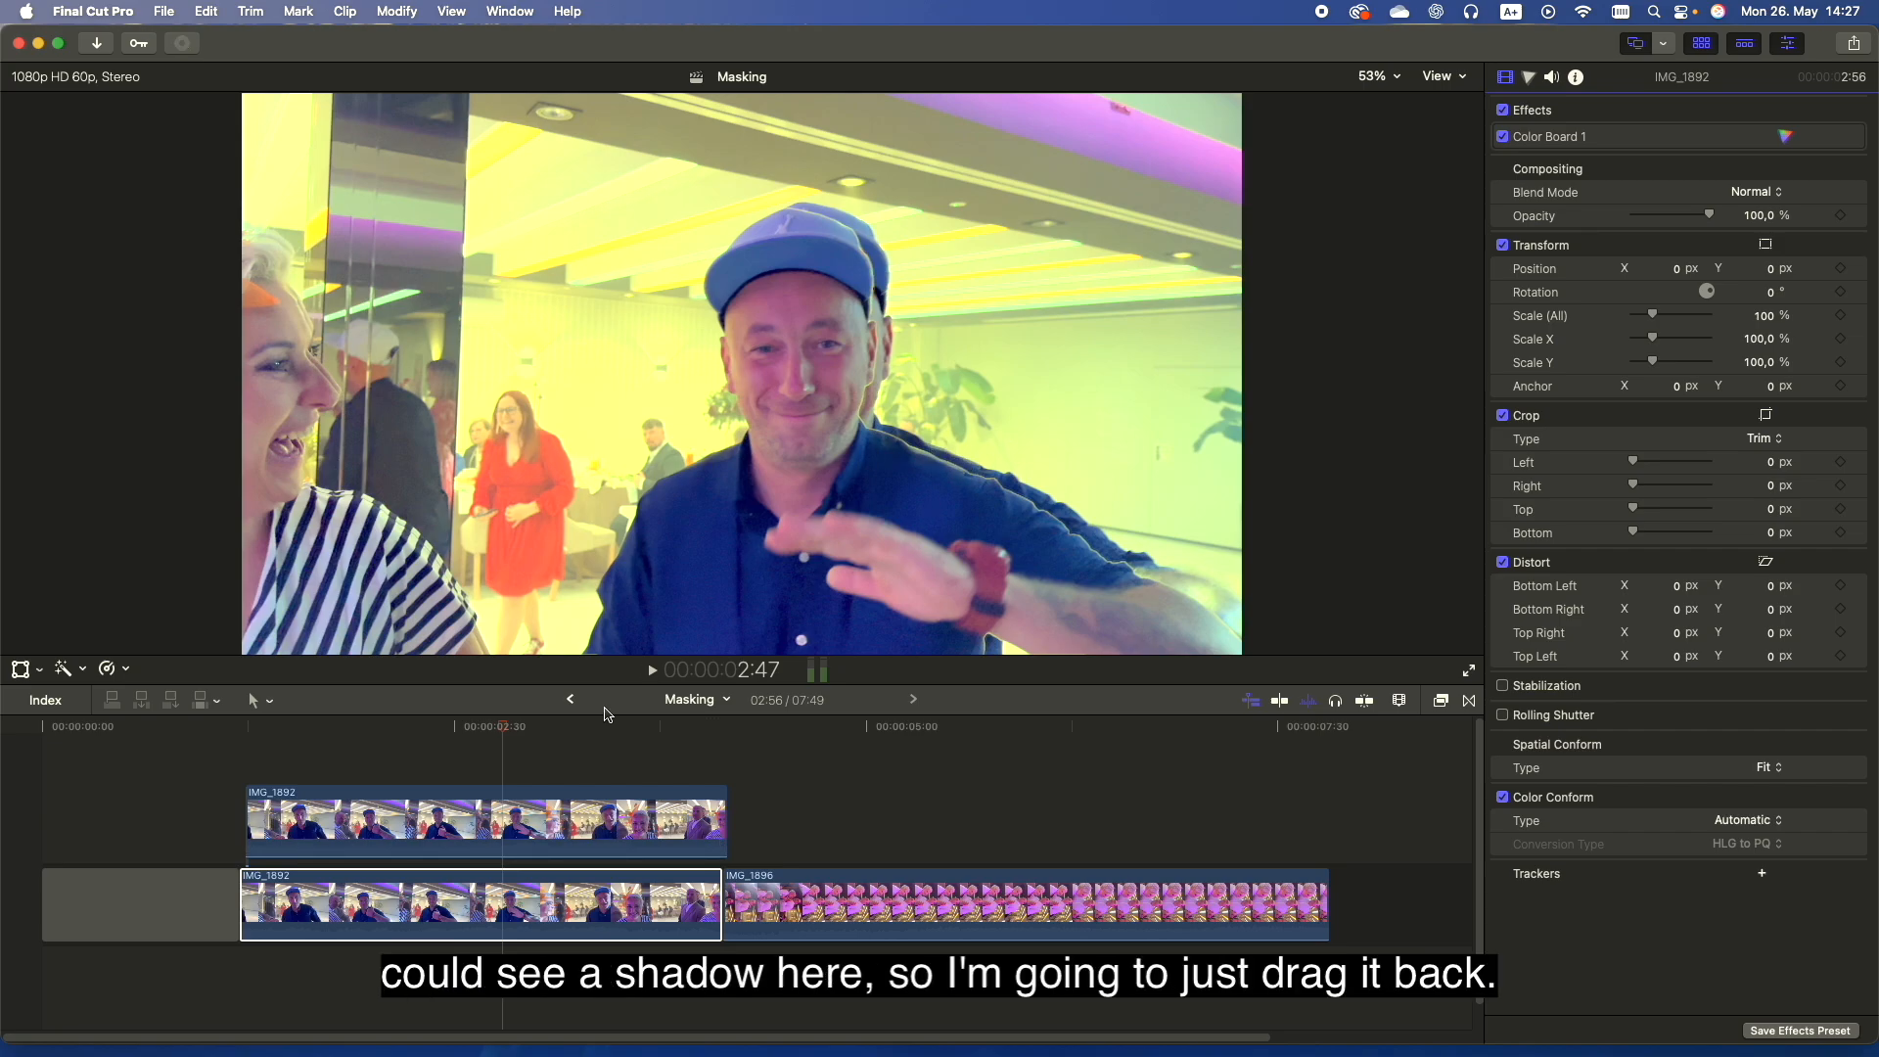
Turn on snapping, align the start of the upper IMG_1892 clip with the lower one, and check the overlap at 2:47
drag(554, 832, 553, 833)
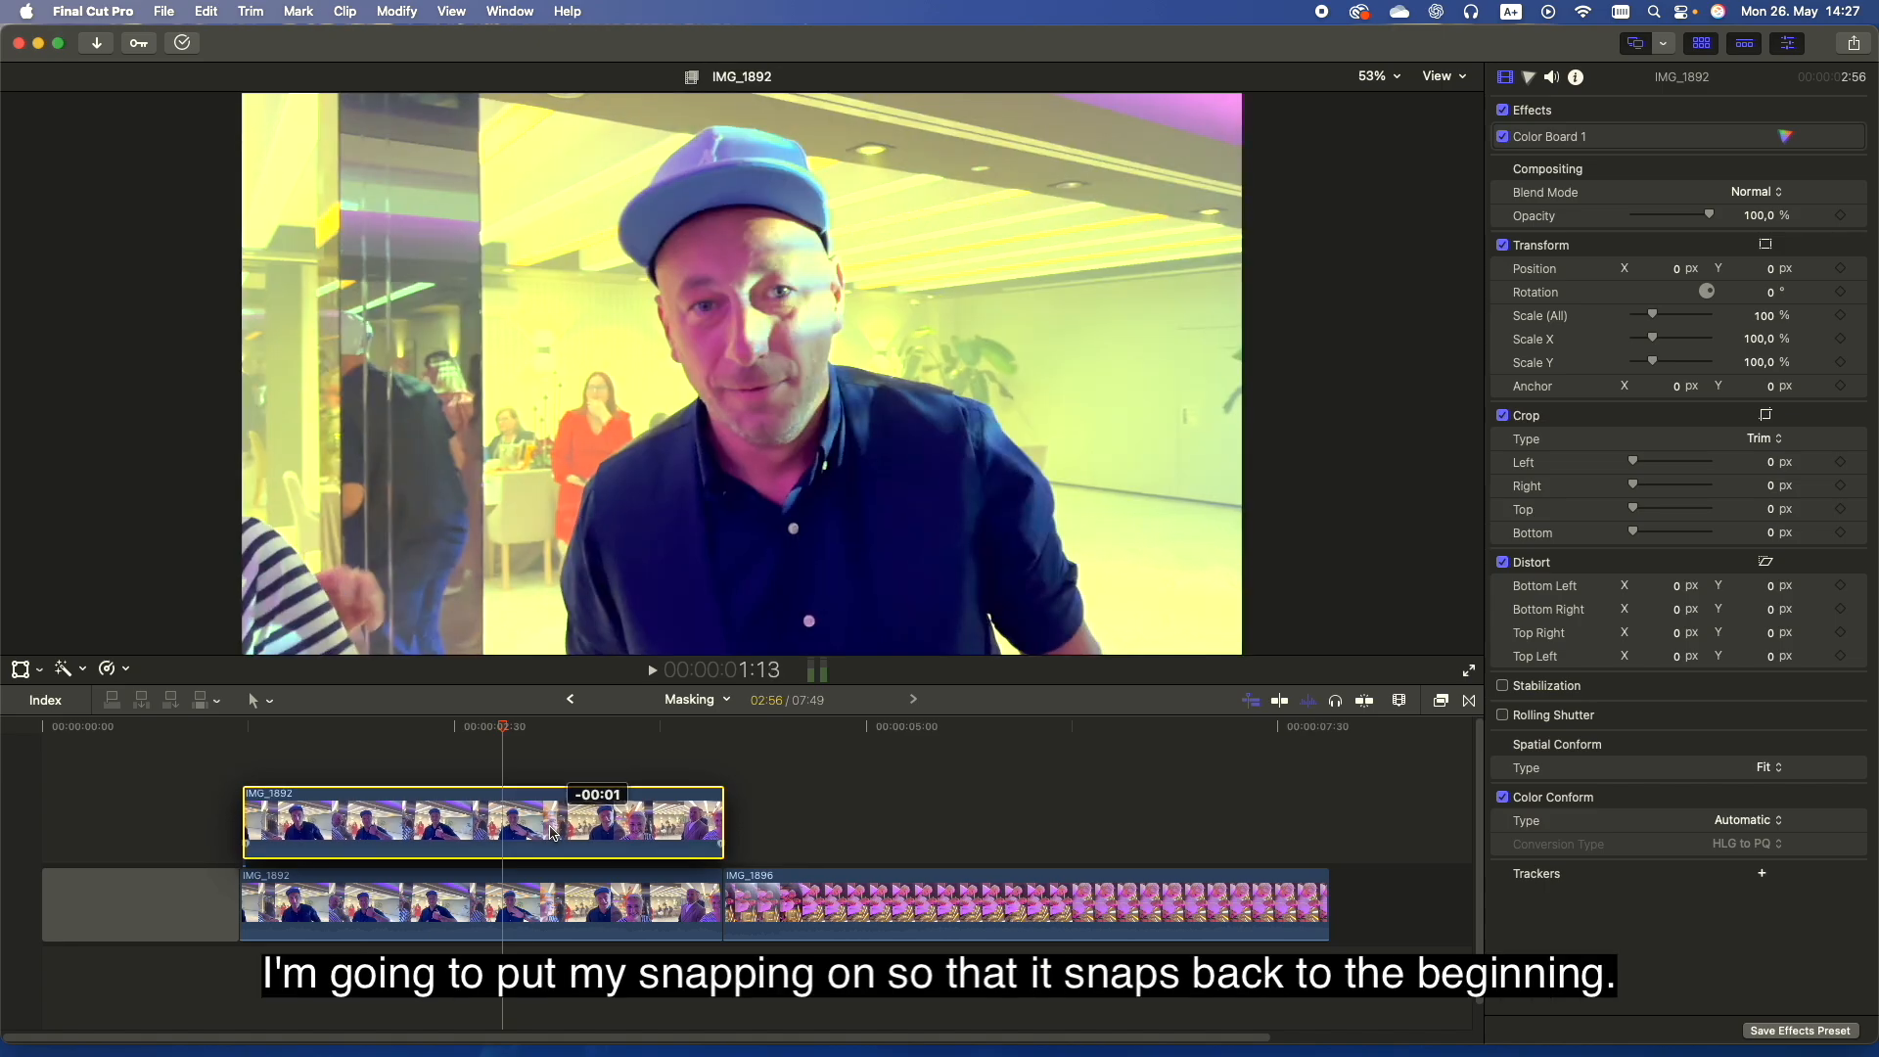
click(1365, 702)
drag(450, 841, 447, 842)
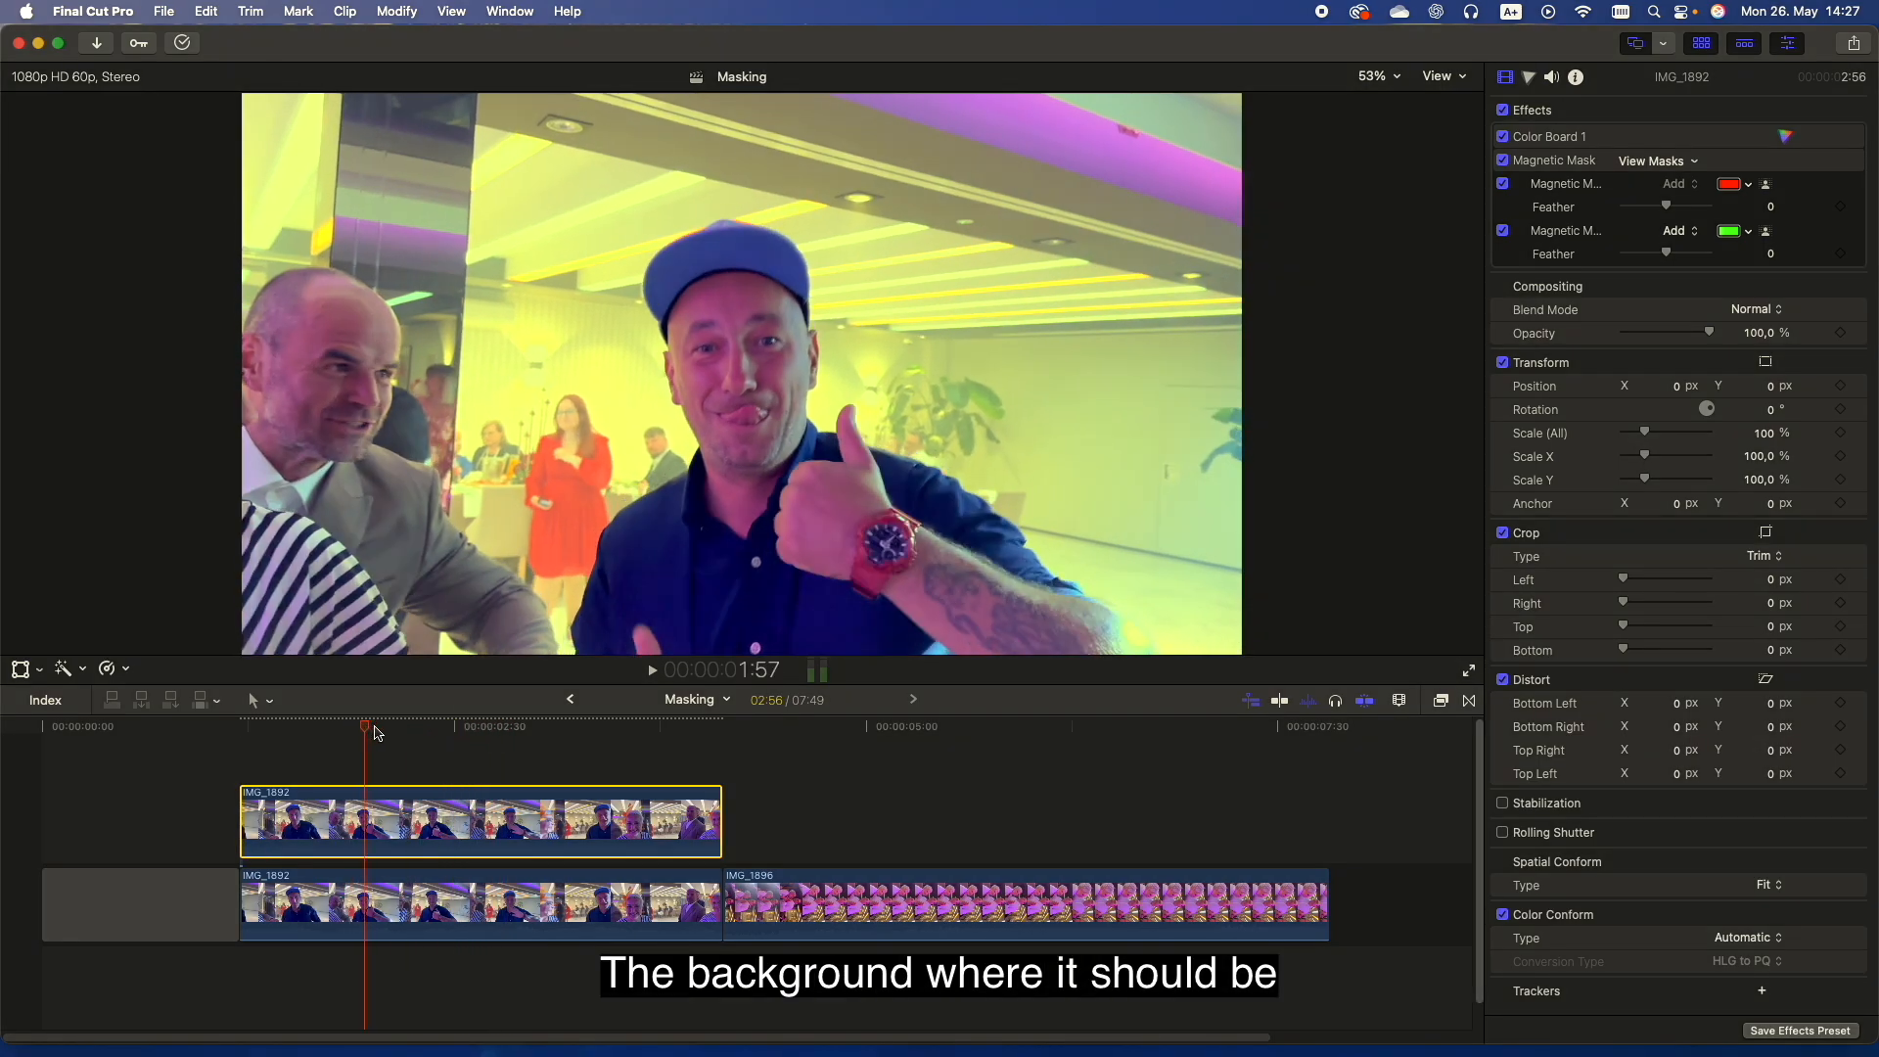
click(466, 735)
drag(466, 736, 509, 751)
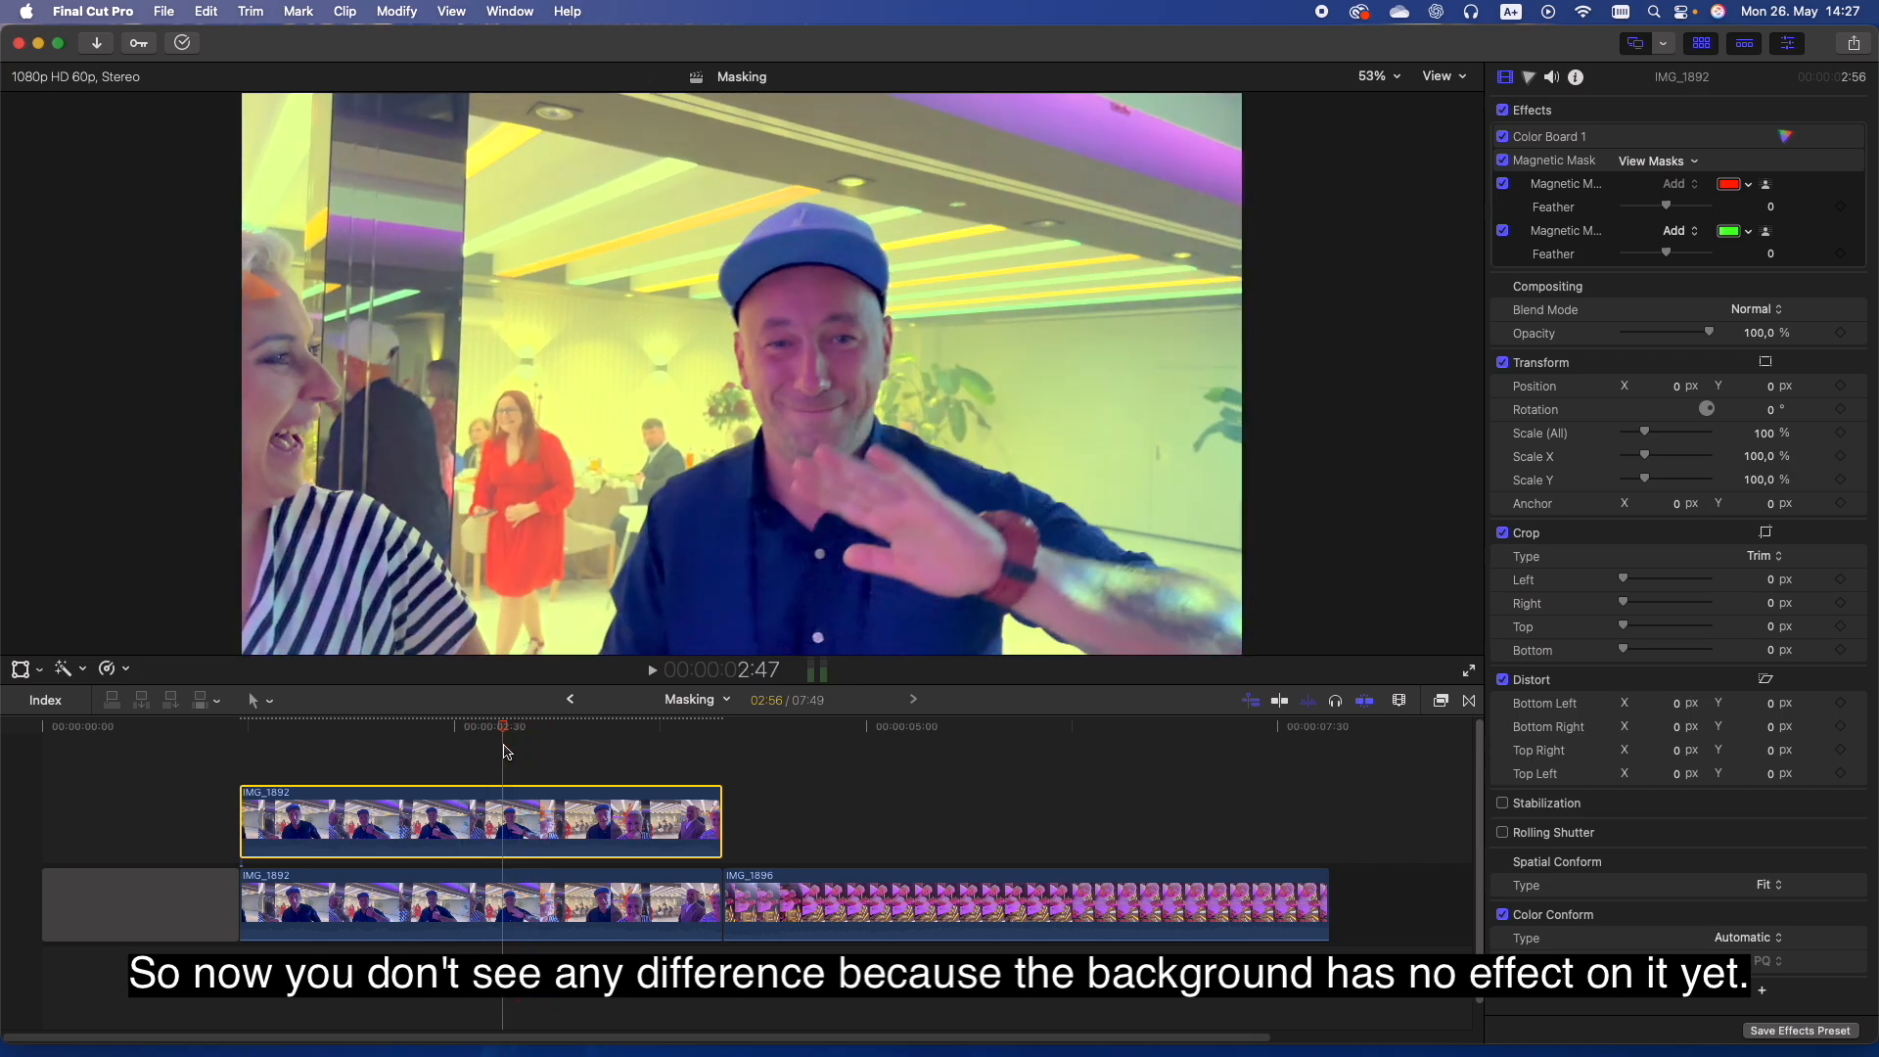
Apply the Comic Cool effect from Comic Looks to the bottom IMG_1892 clip and preview the result
click(1440, 701)
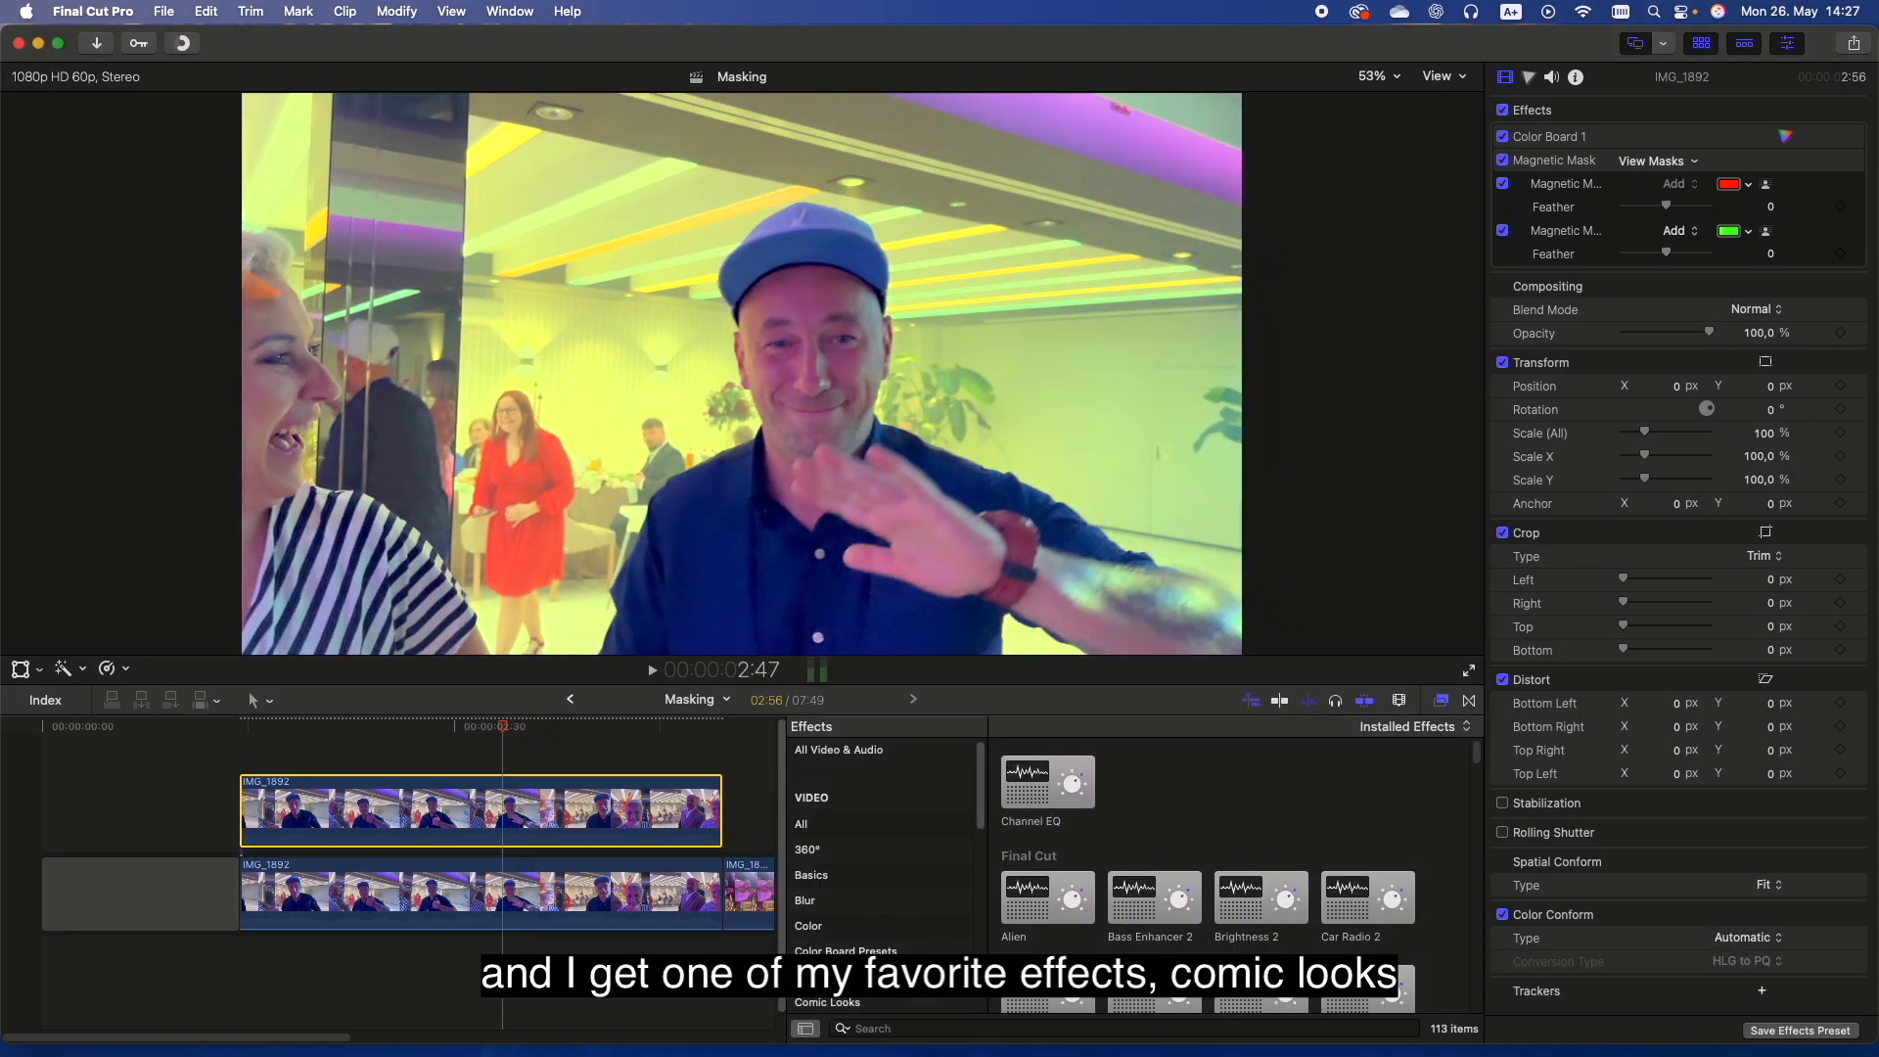
scroll(846, 945, down, 3)
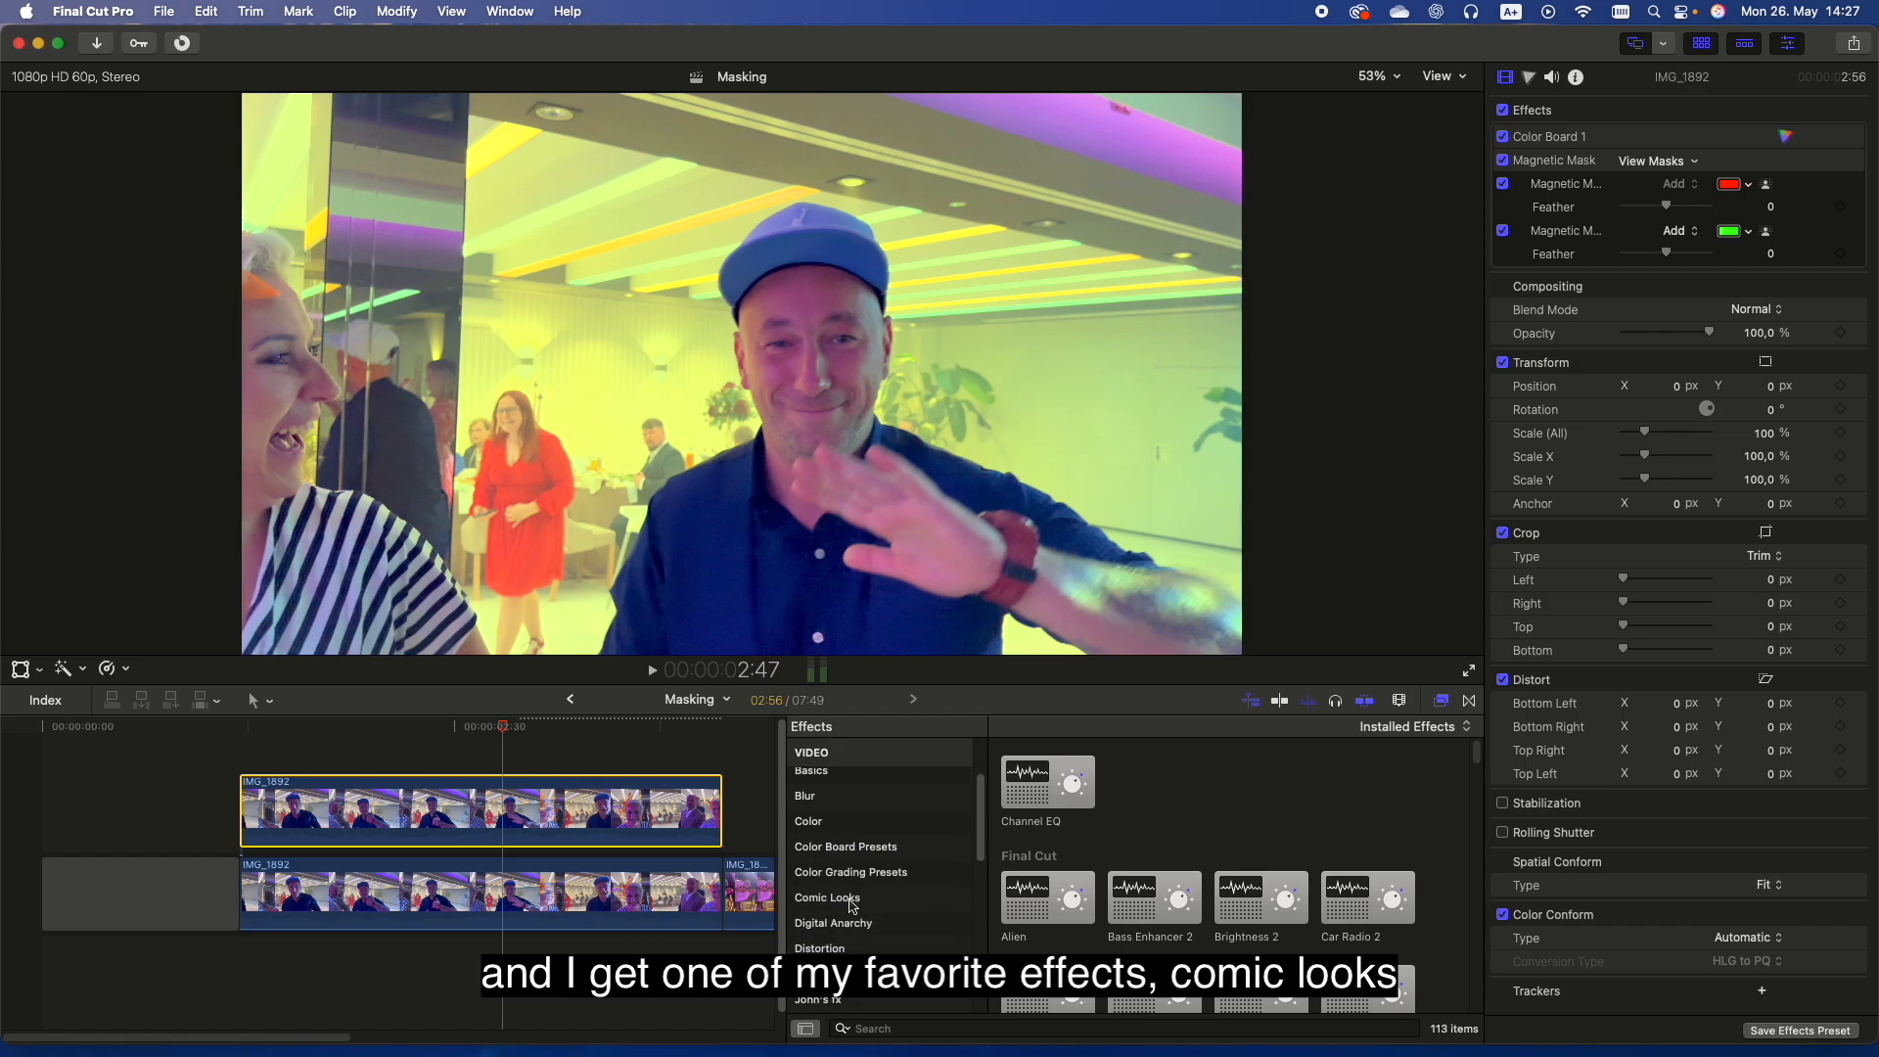
click(841, 897)
drag(1175, 793, 578, 904)
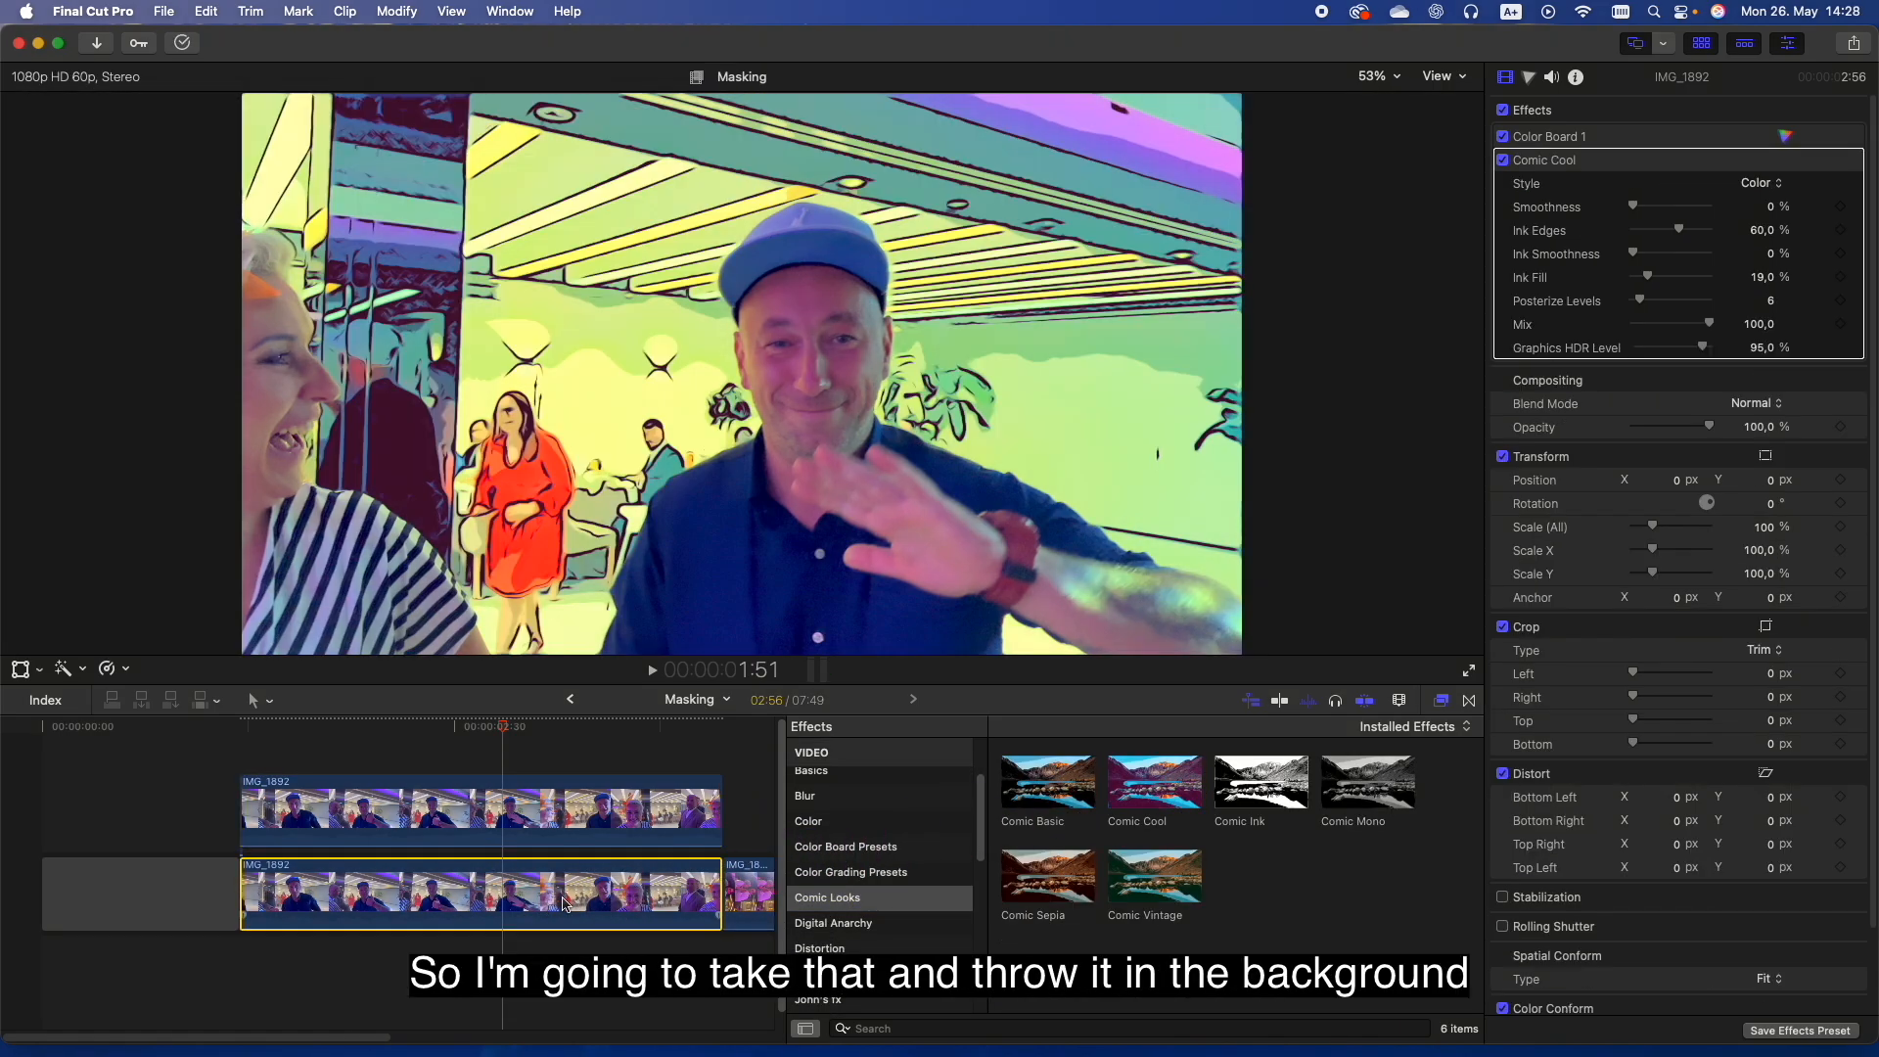
drag(569, 725, 471, 756)
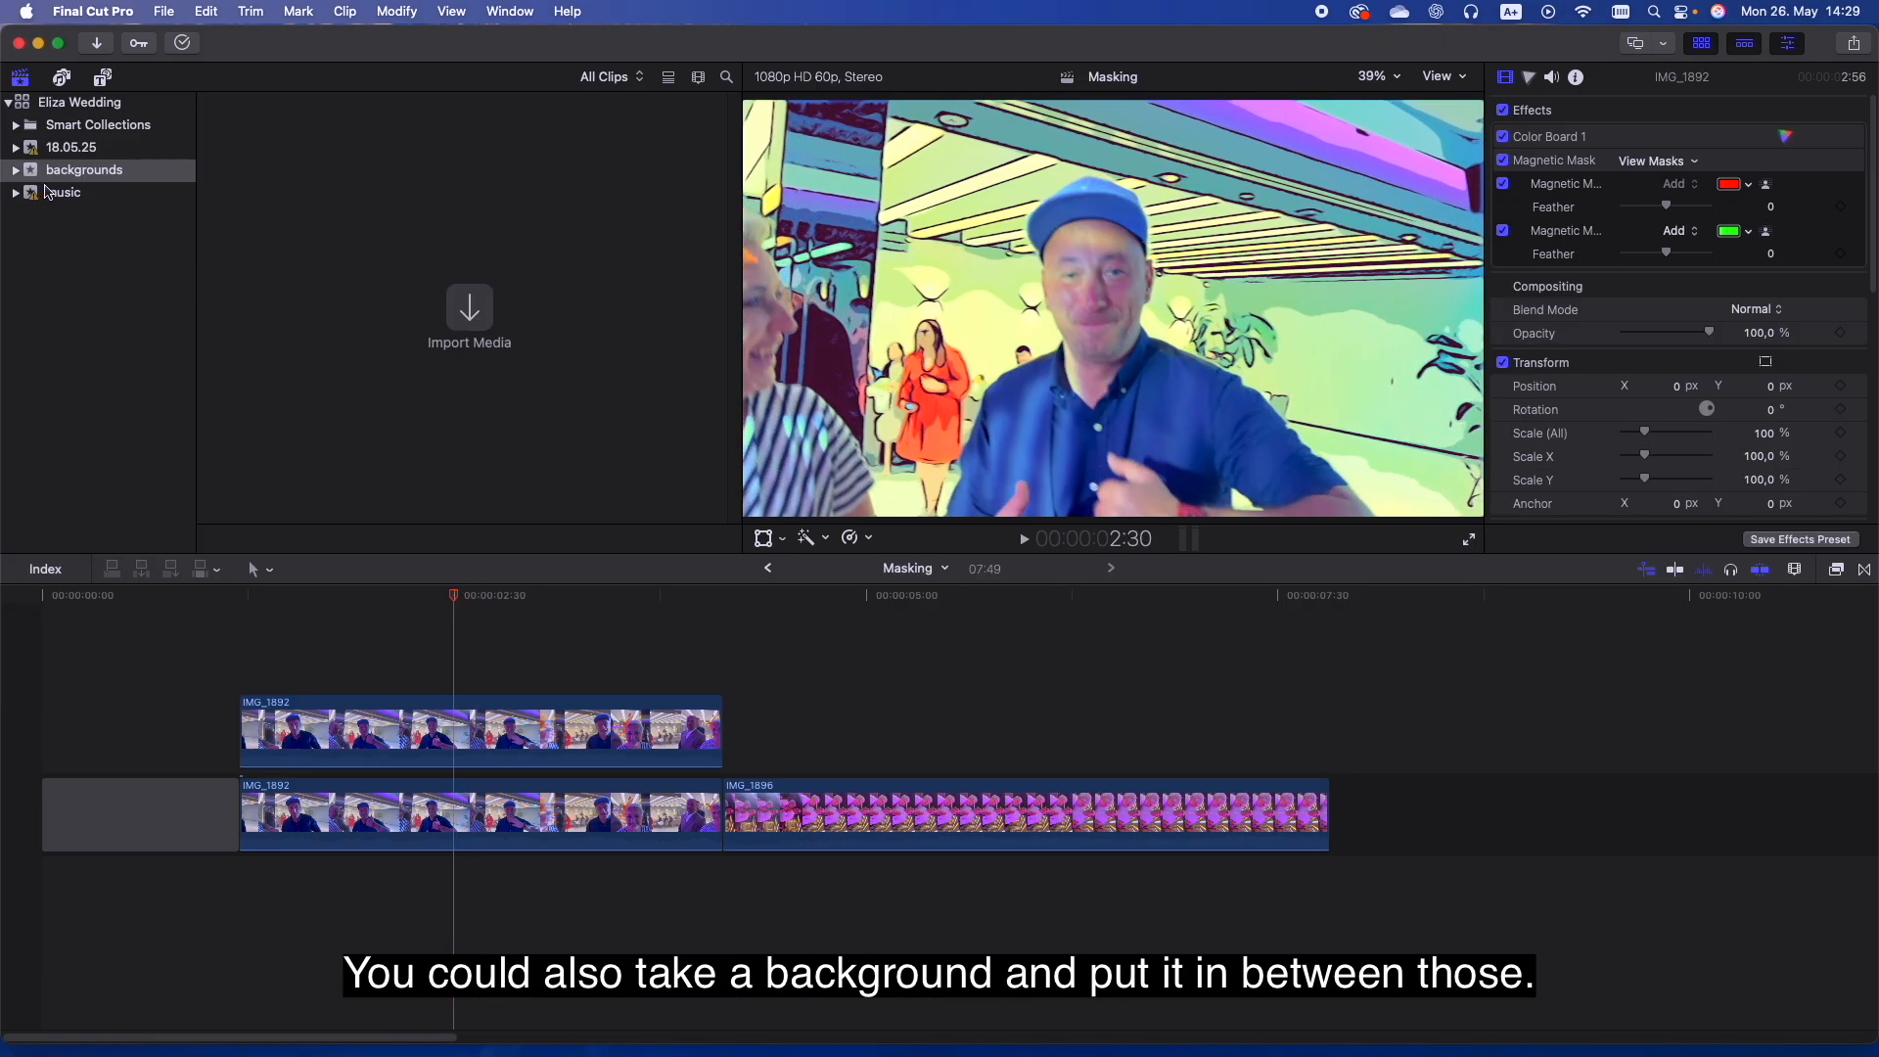
Place the wide multicoloured flower image from the 18.05.25 event between the two IMG_1892 clips, aligned with their start
click(58, 146)
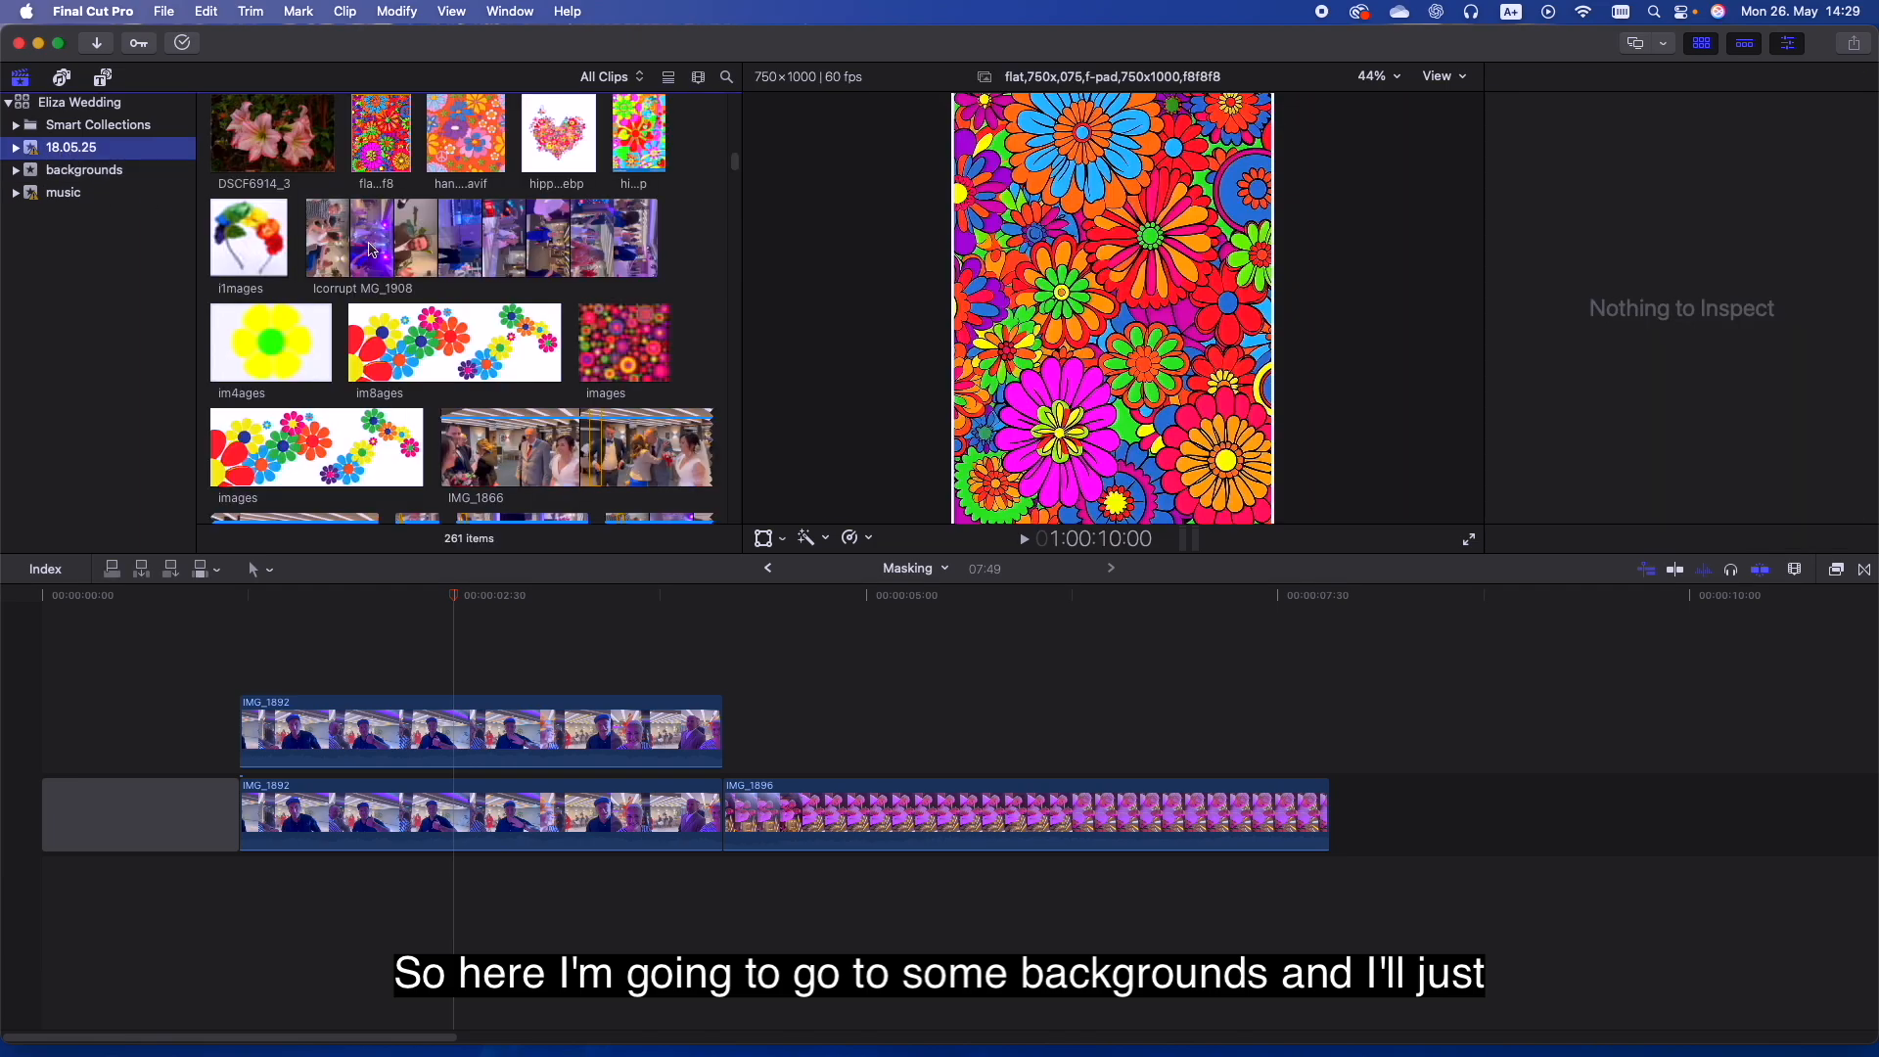
scroll(283, 313, down, 3)
click(292, 169)
drag(291, 168, 239, 761)
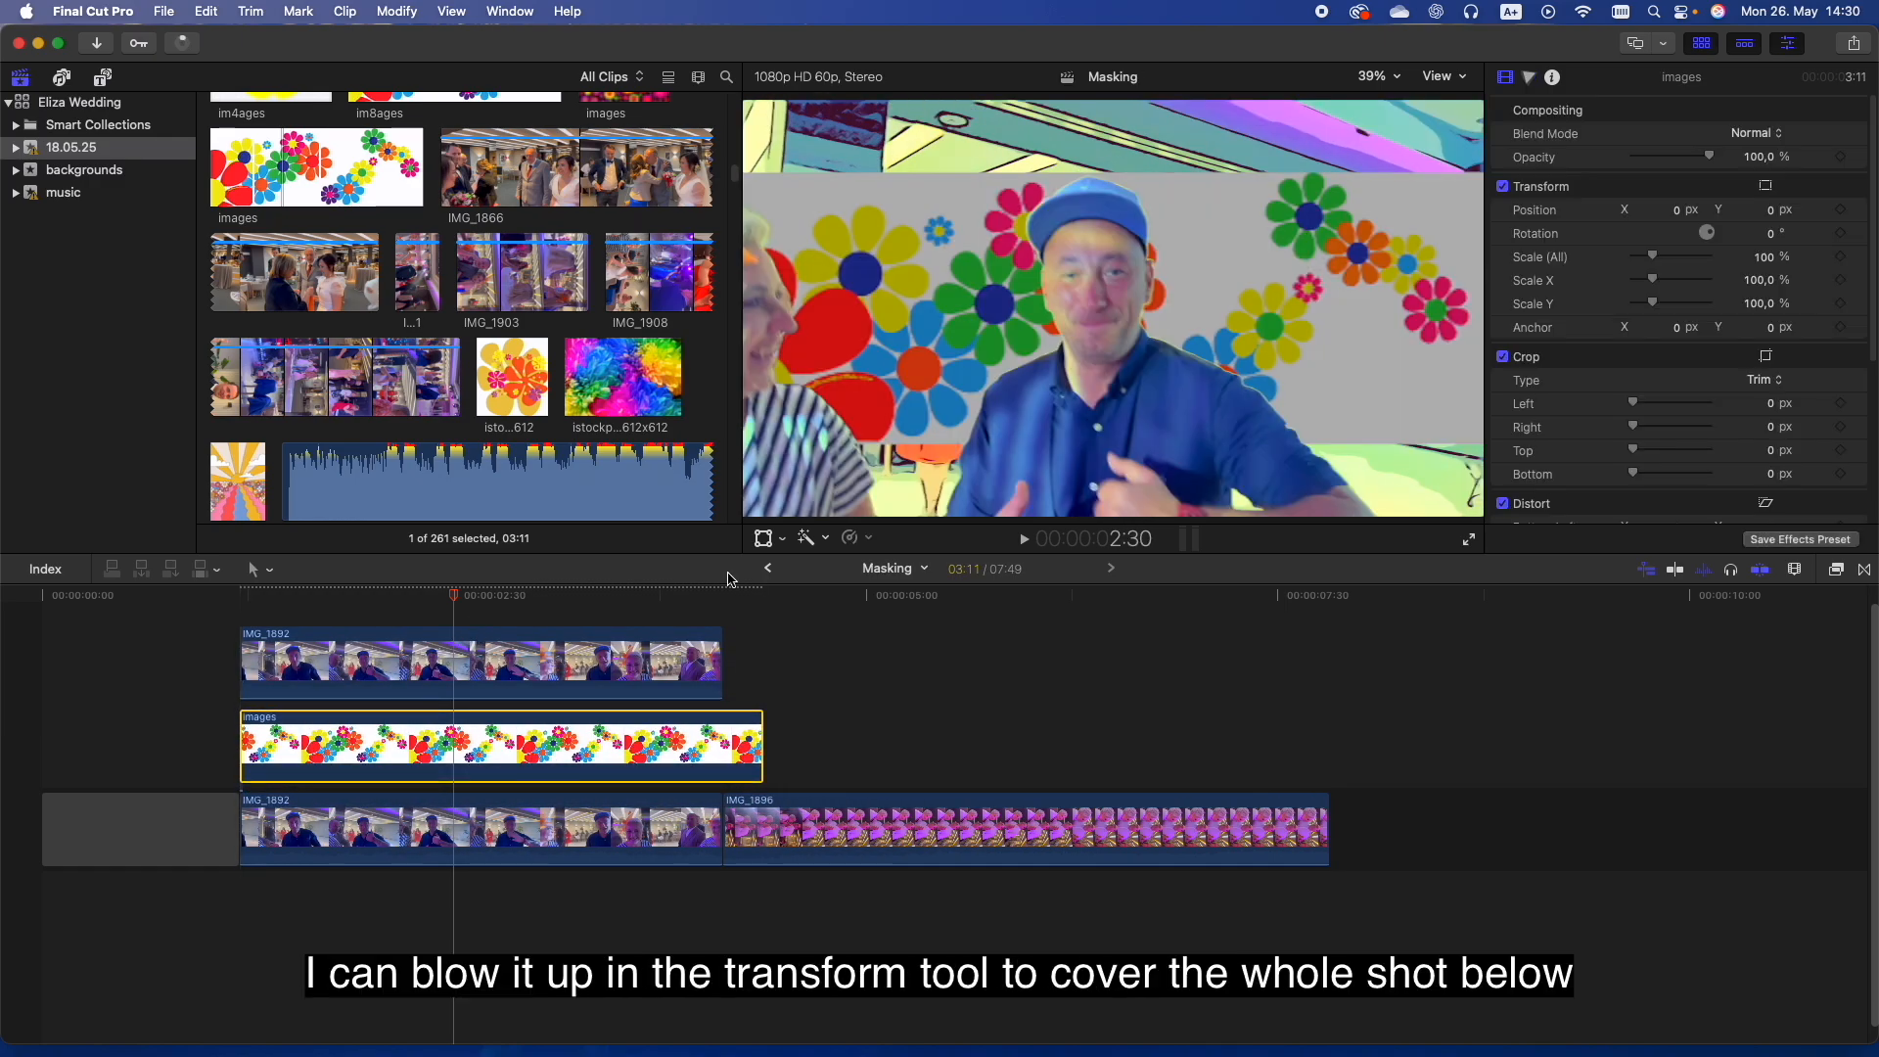
Enlarge the flower image to 221% with Transform so it covers the whole shot below, and scrub through the result
click(762, 539)
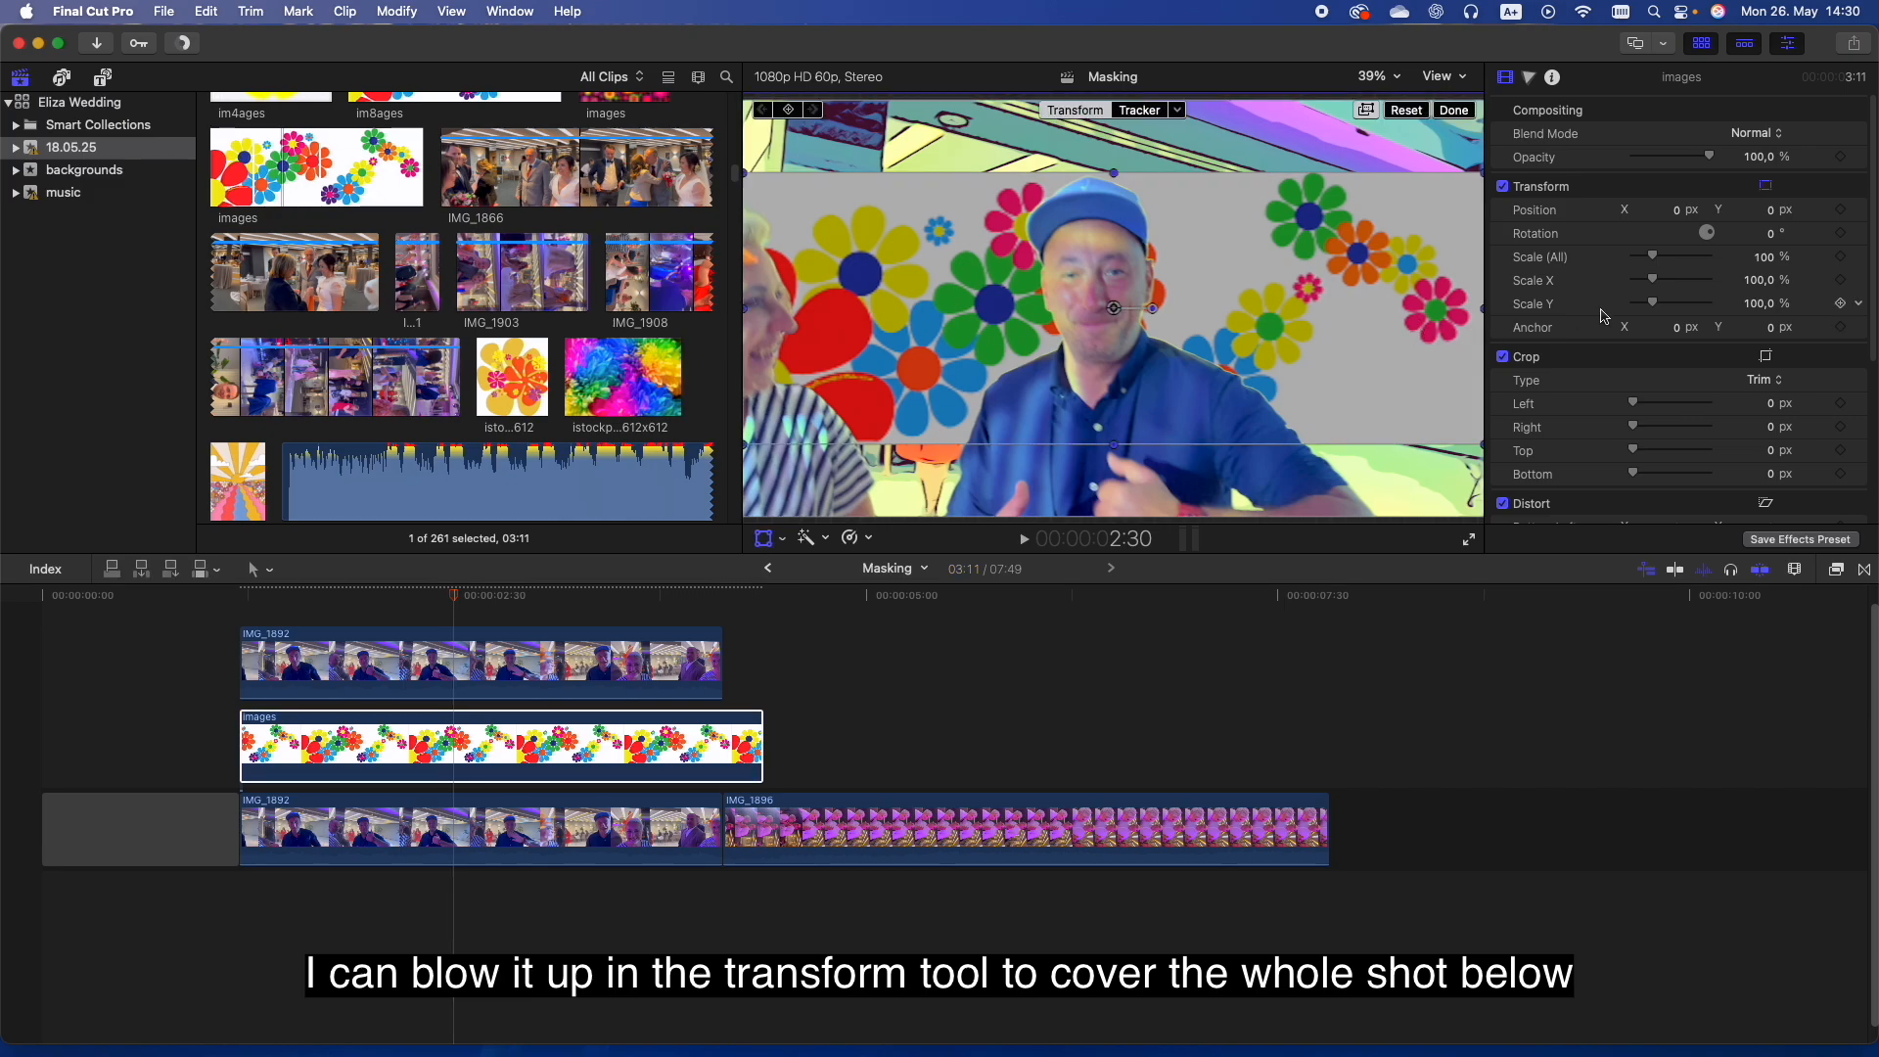
drag(1652, 256, 1674, 256)
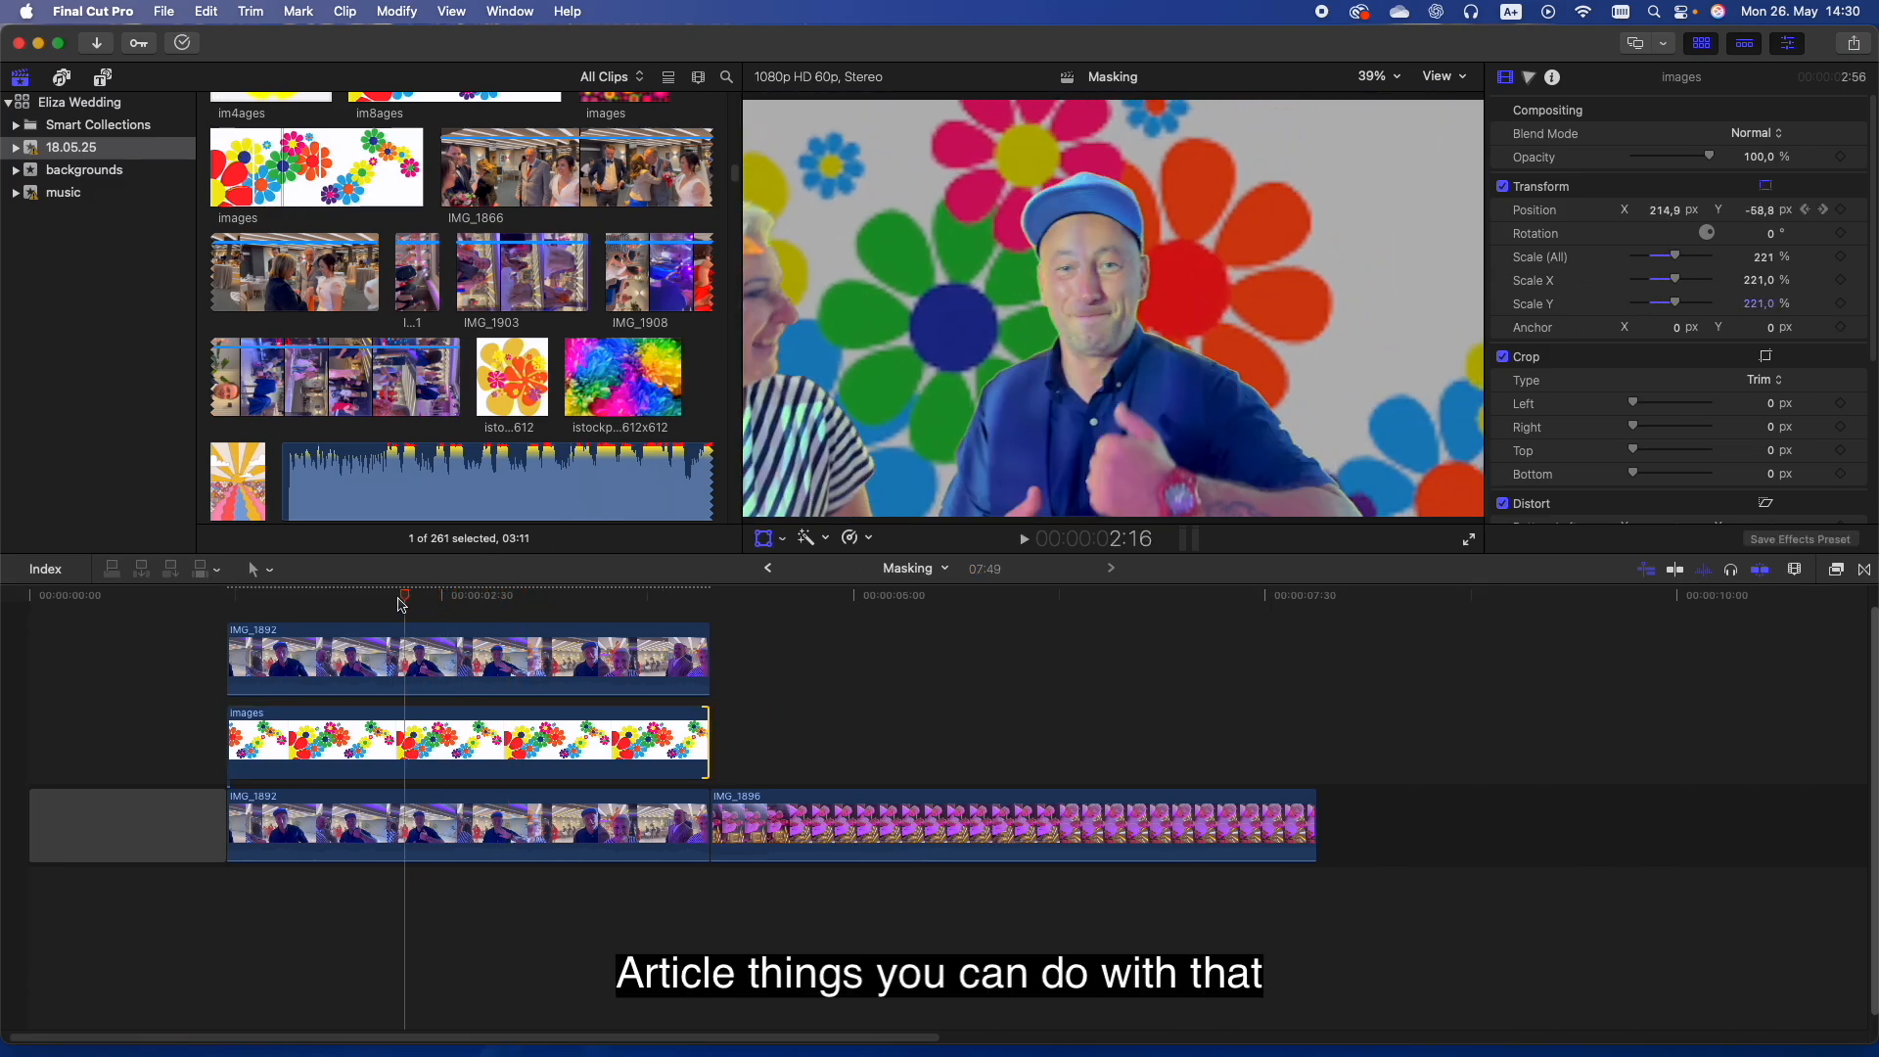
drag(403, 600, 558, 617)
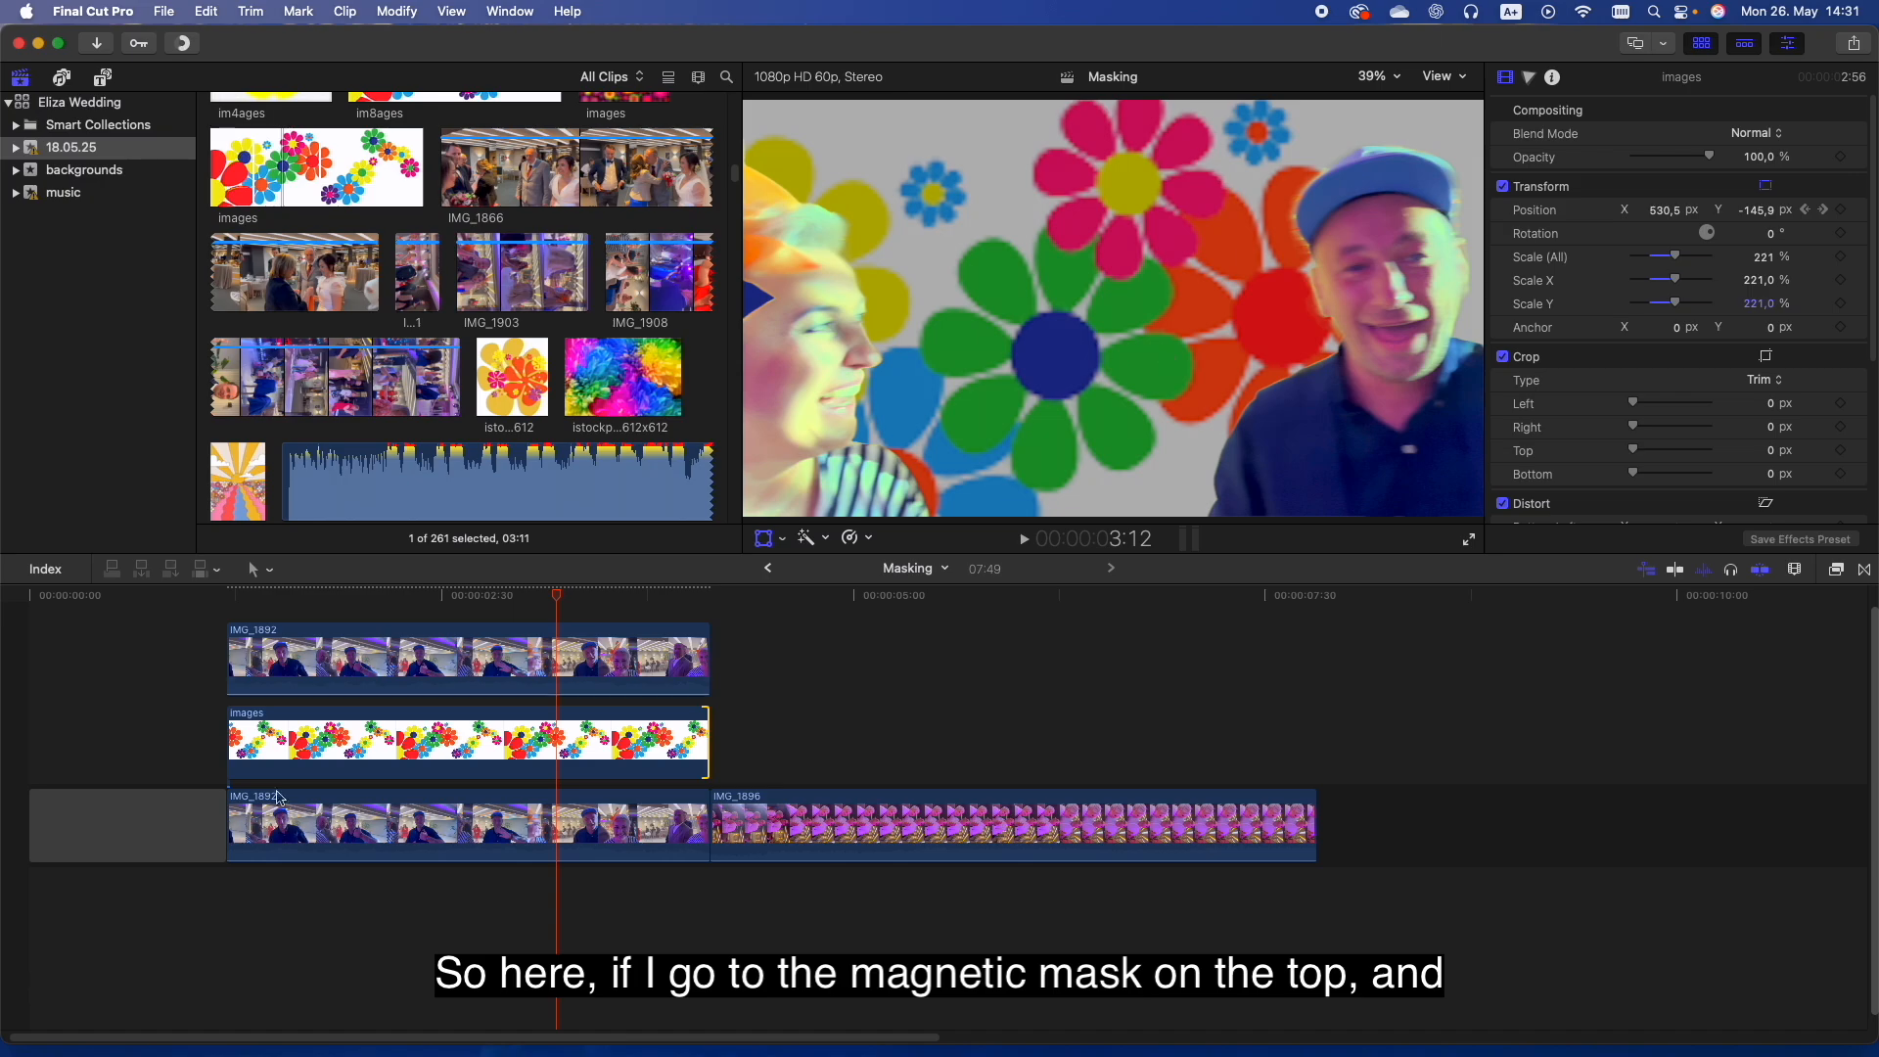
Set the first magnetic mask's Feather to -100 on the upper IMG_1892 clip and check the edges at another frame
click(556, 686)
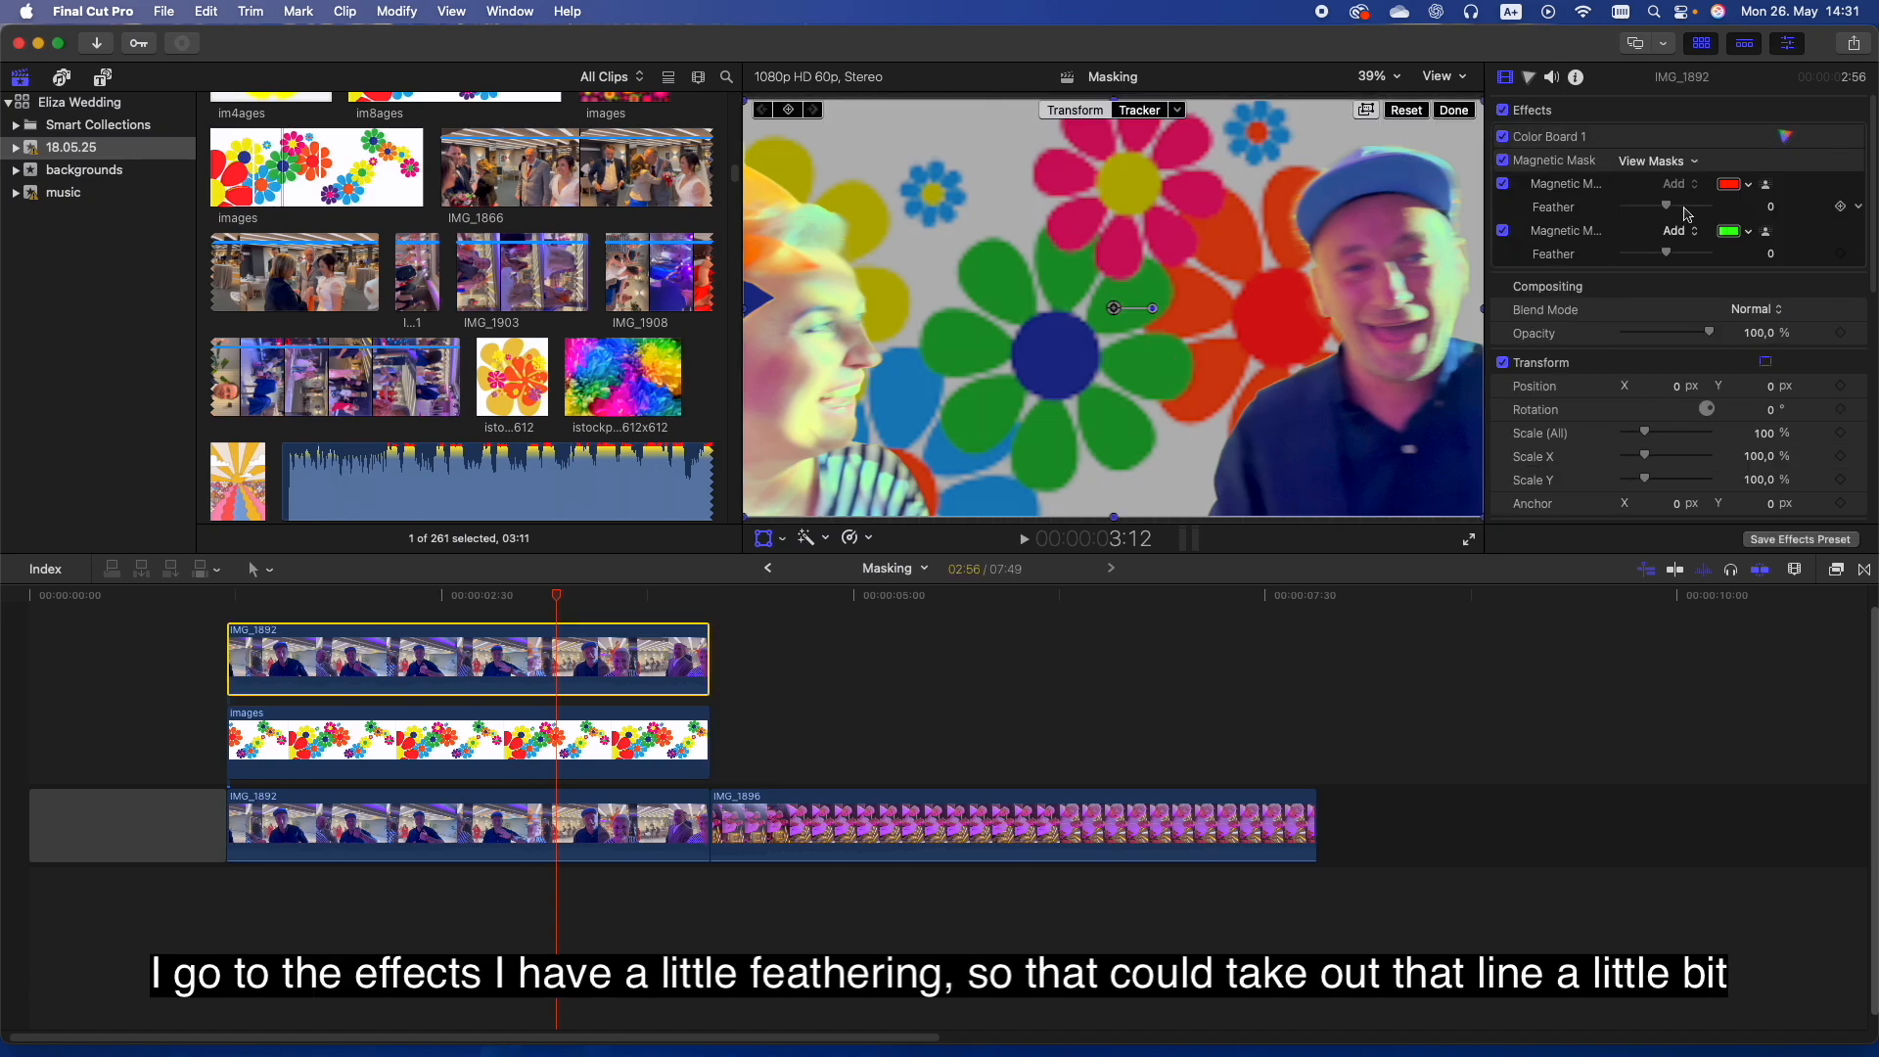
drag(1669, 210, 1620, 214)
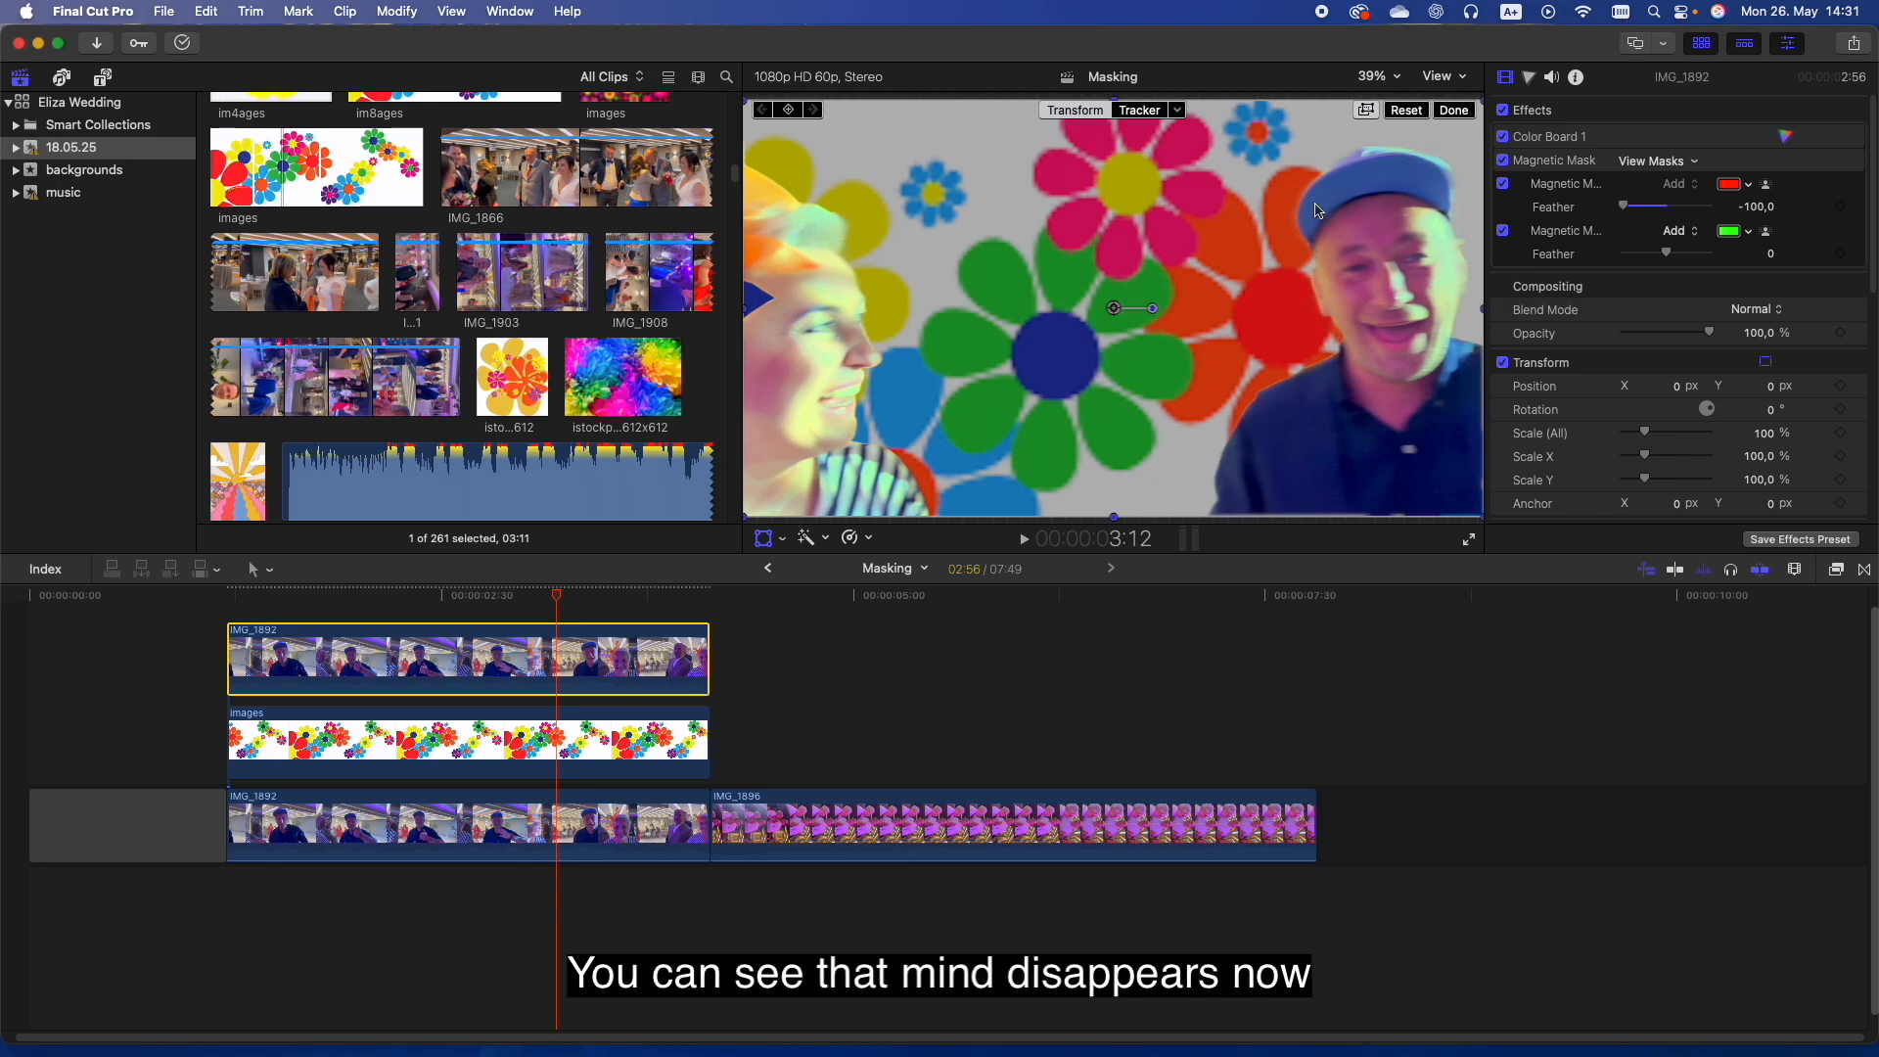
click(471, 596)
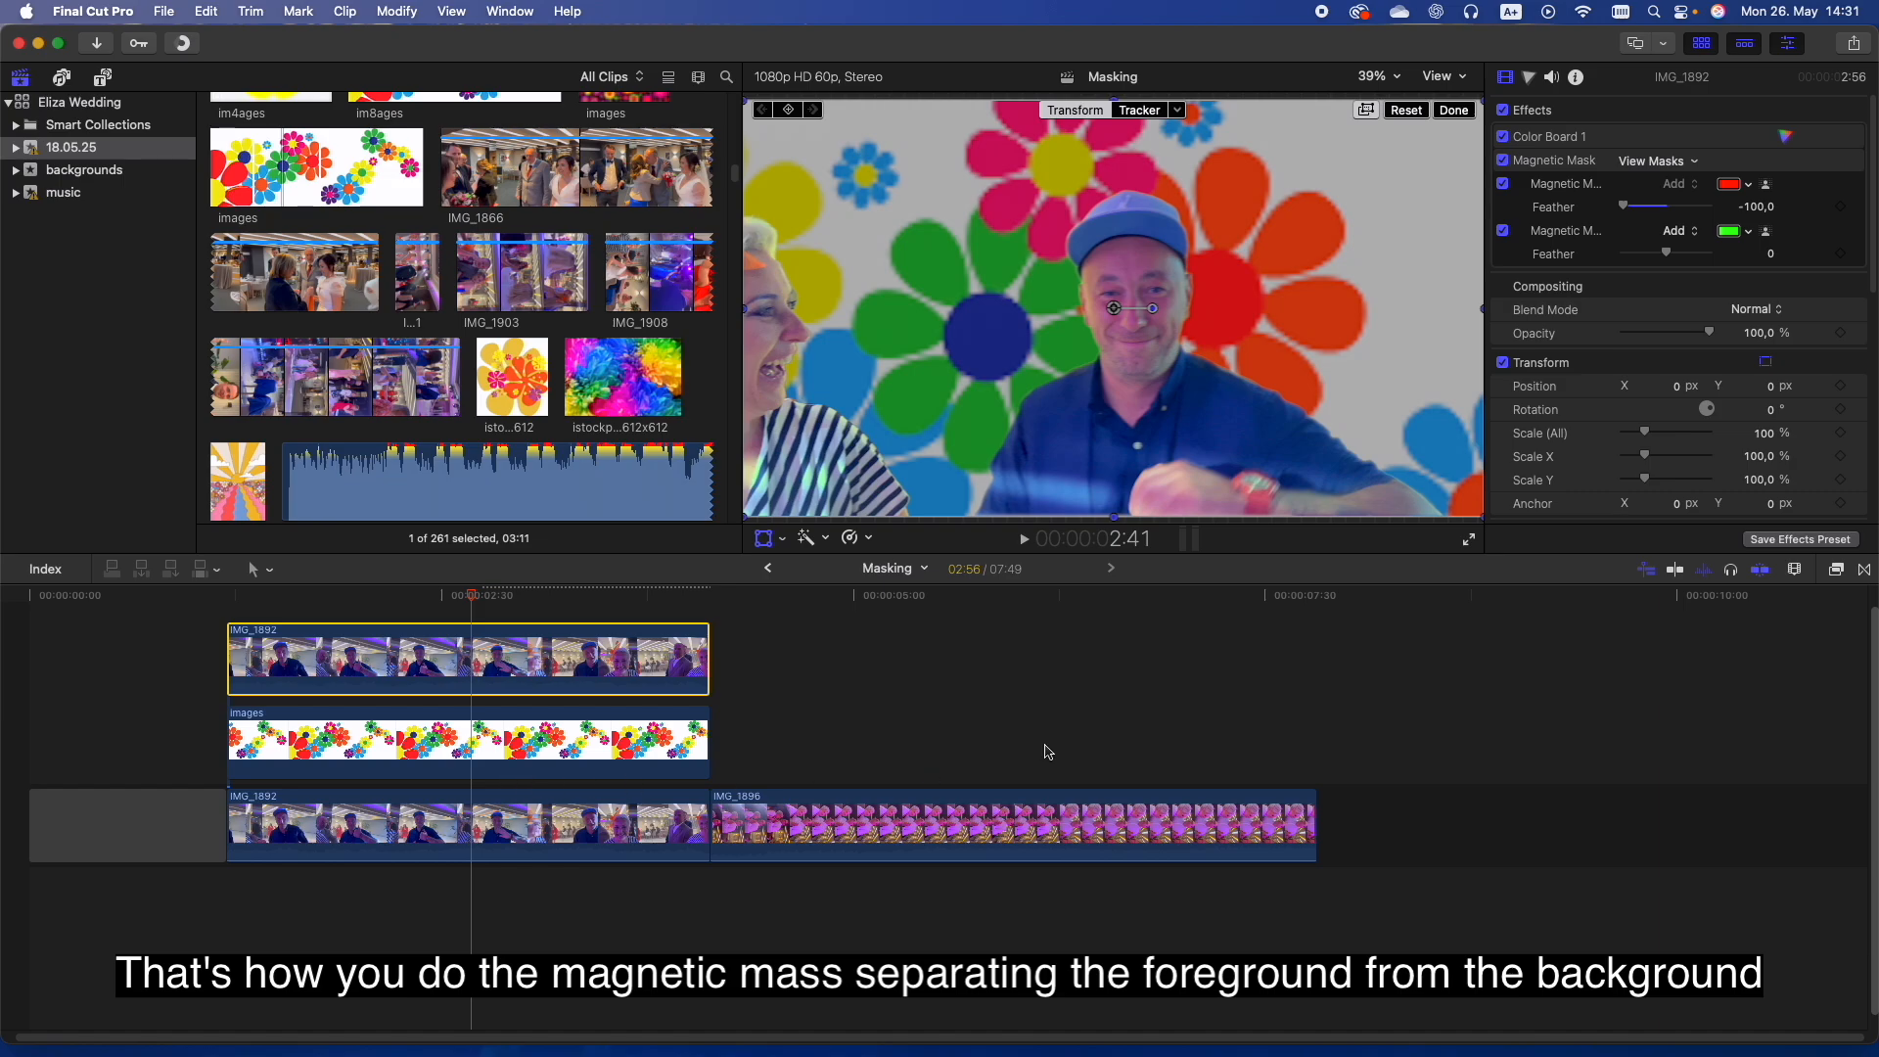
Duplicate the IMG_1896 clip onto the layer above and disable the bottom copy
click(935, 827)
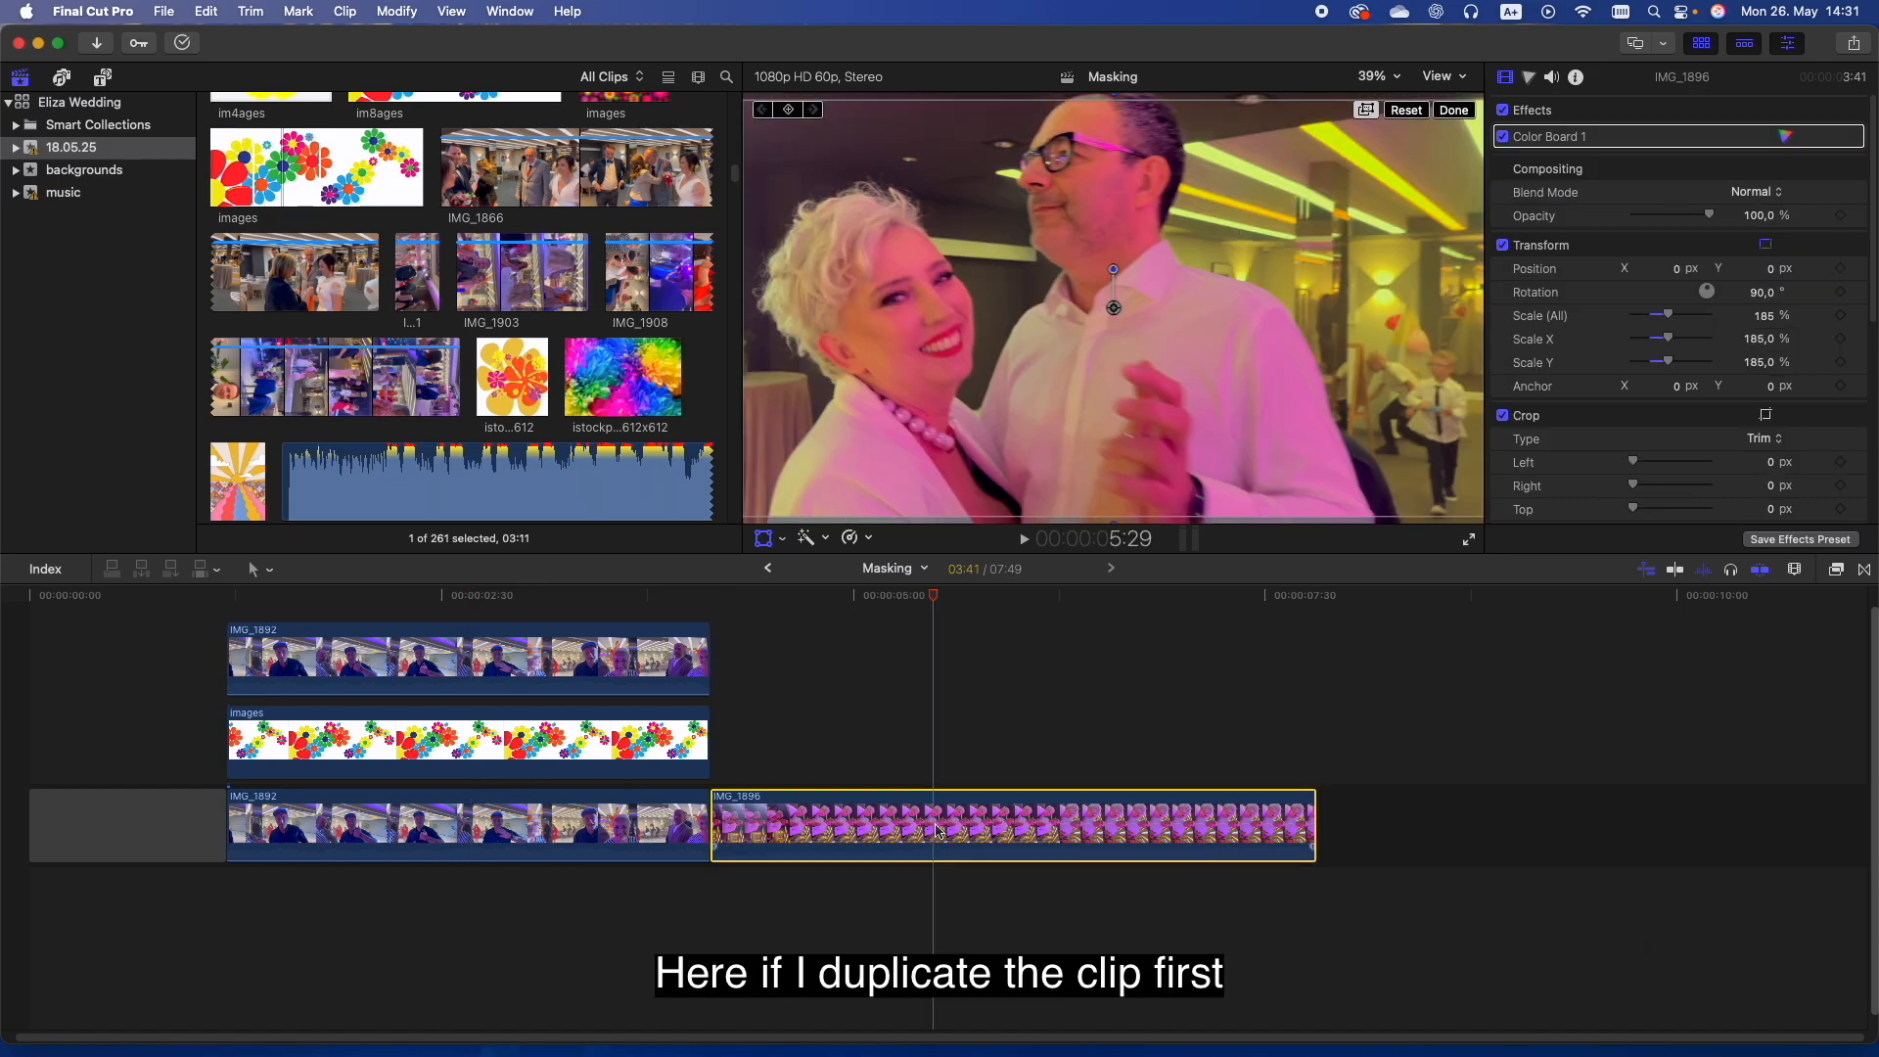
drag(935, 825, 937, 804)
right_click(970, 830)
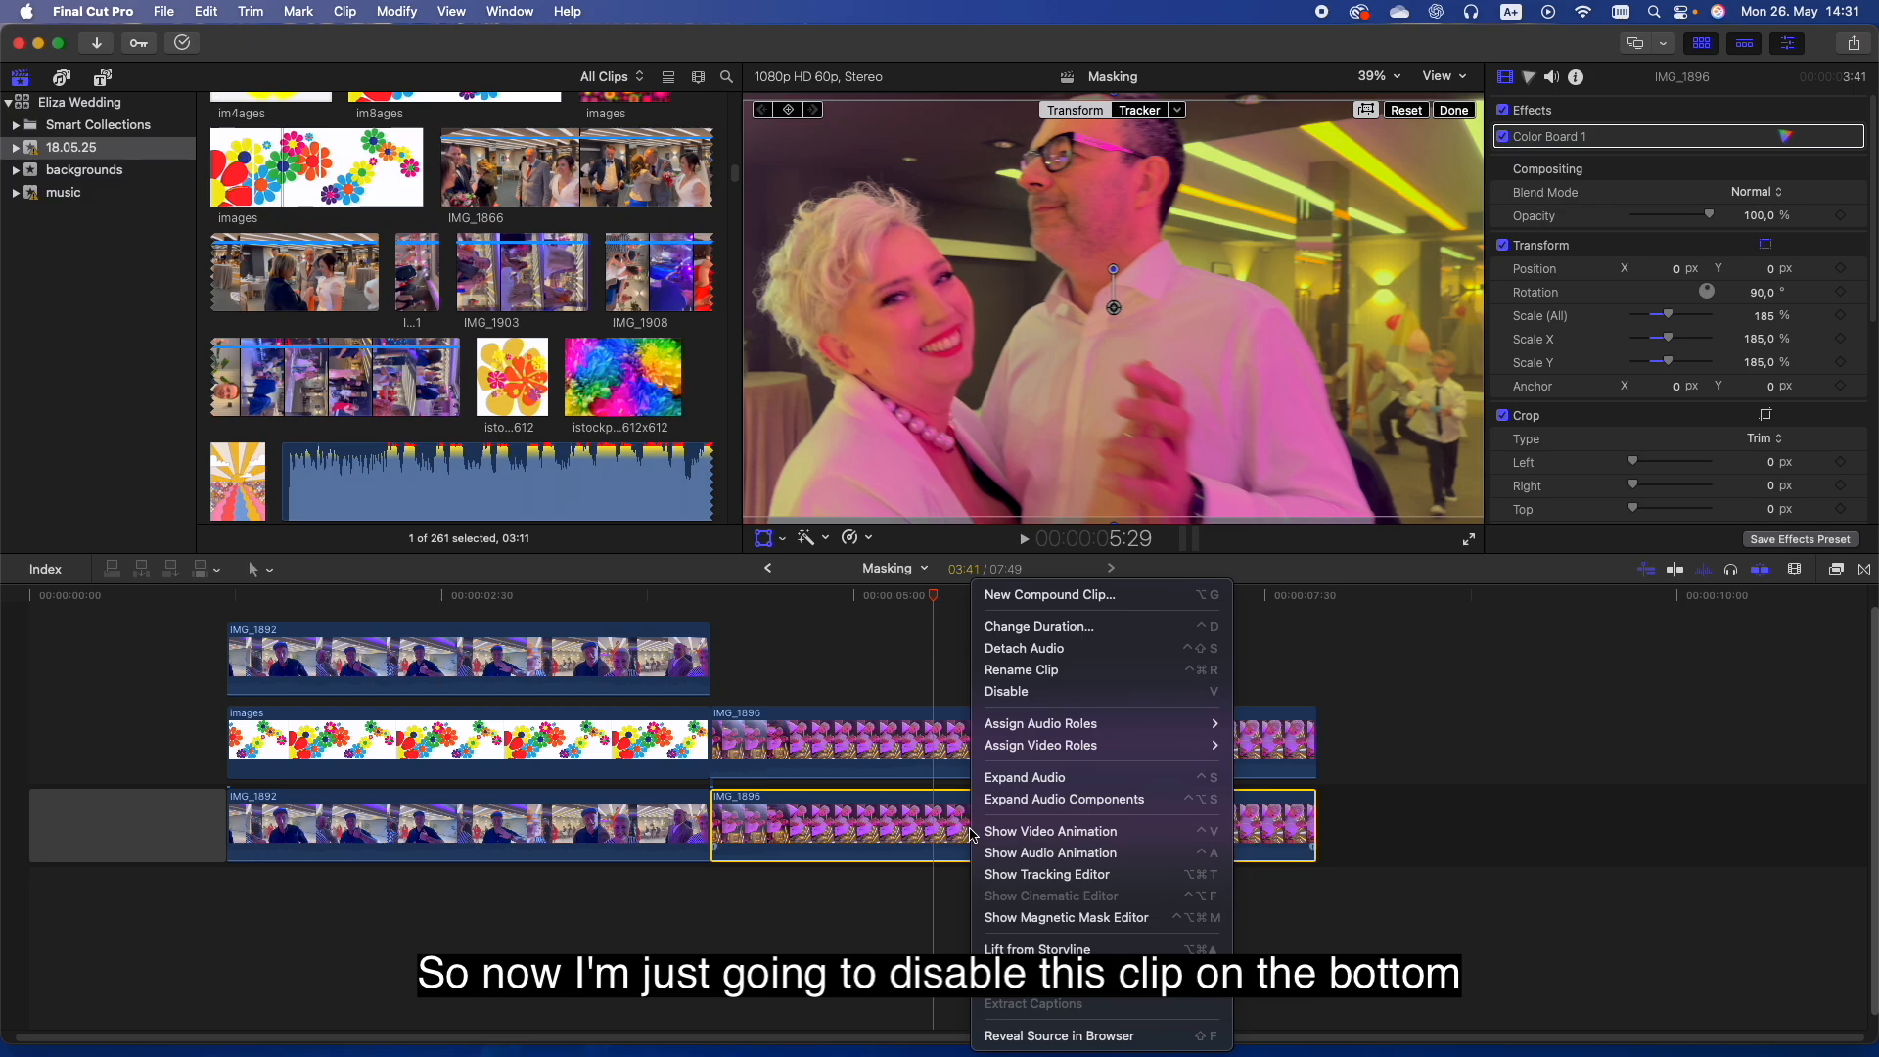
click(1045, 693)
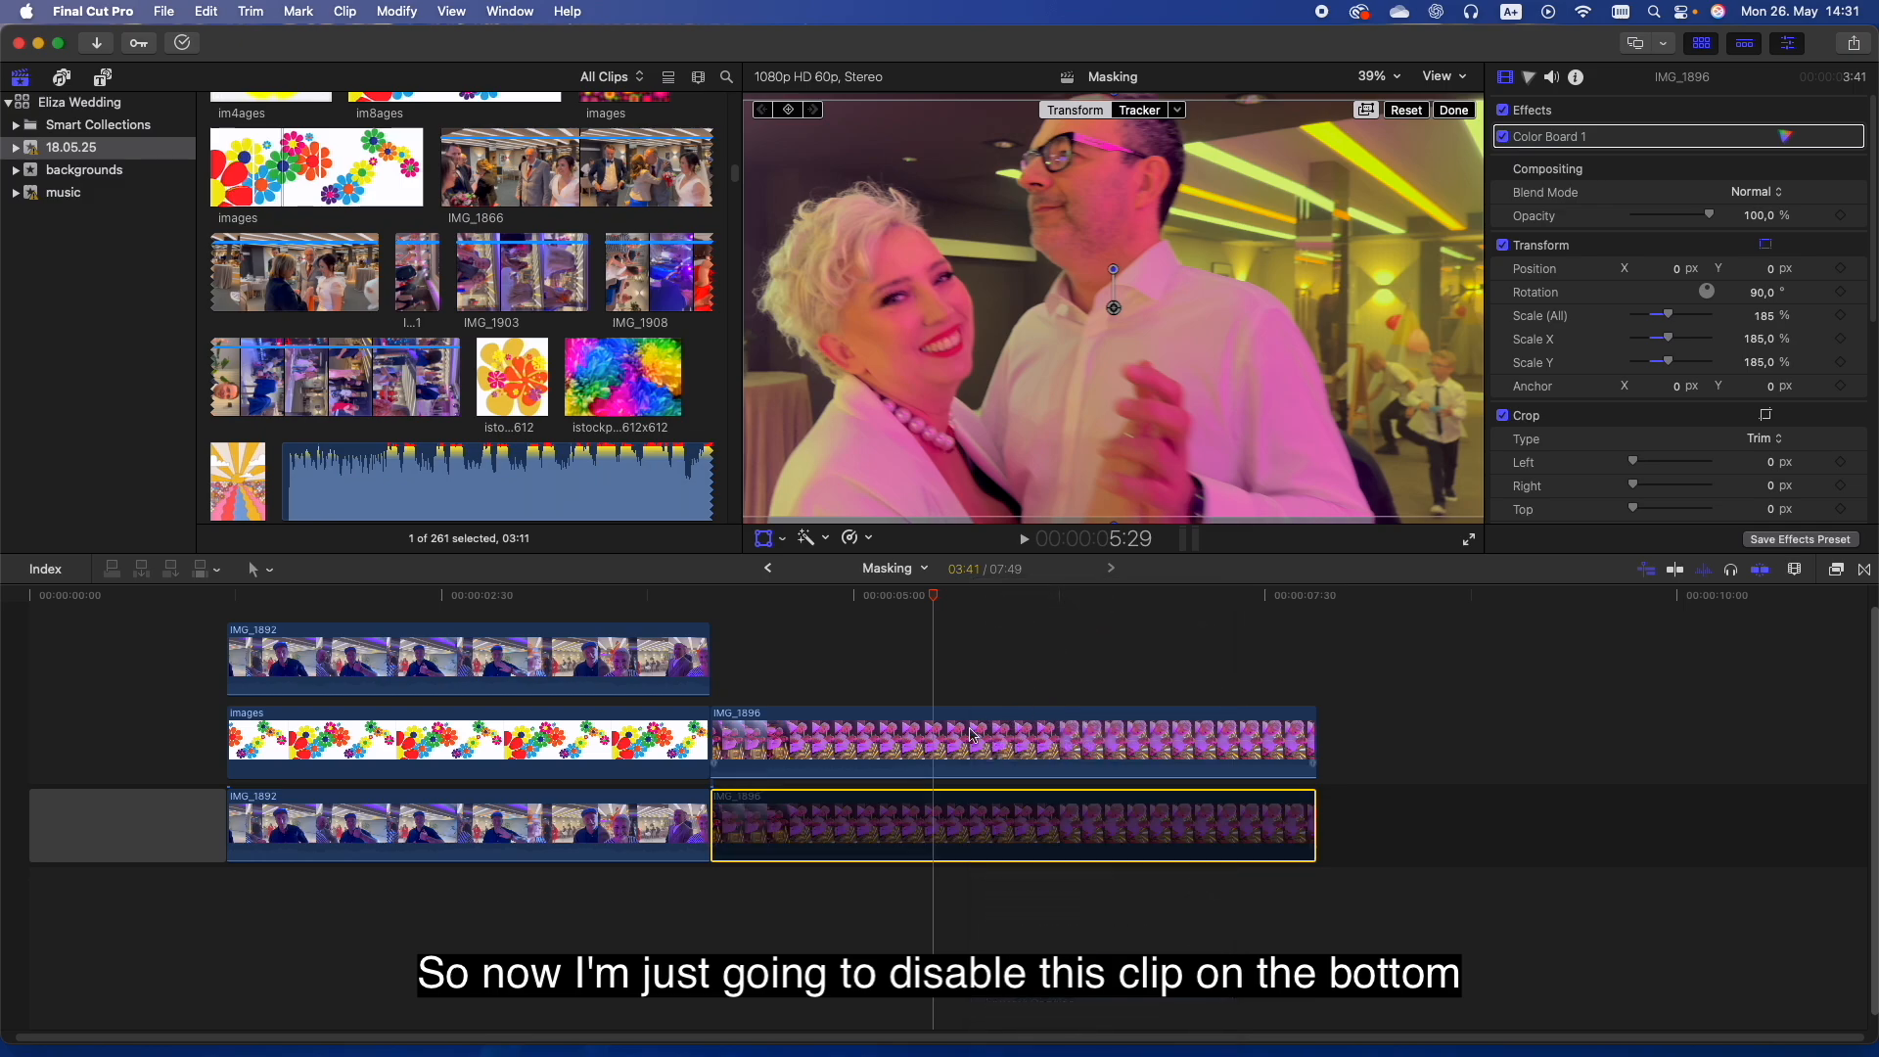
Add a Magnetic Mask to the upper IMG_1896 clip and turn off Transform to bring up the mask controls
click(976, 735)
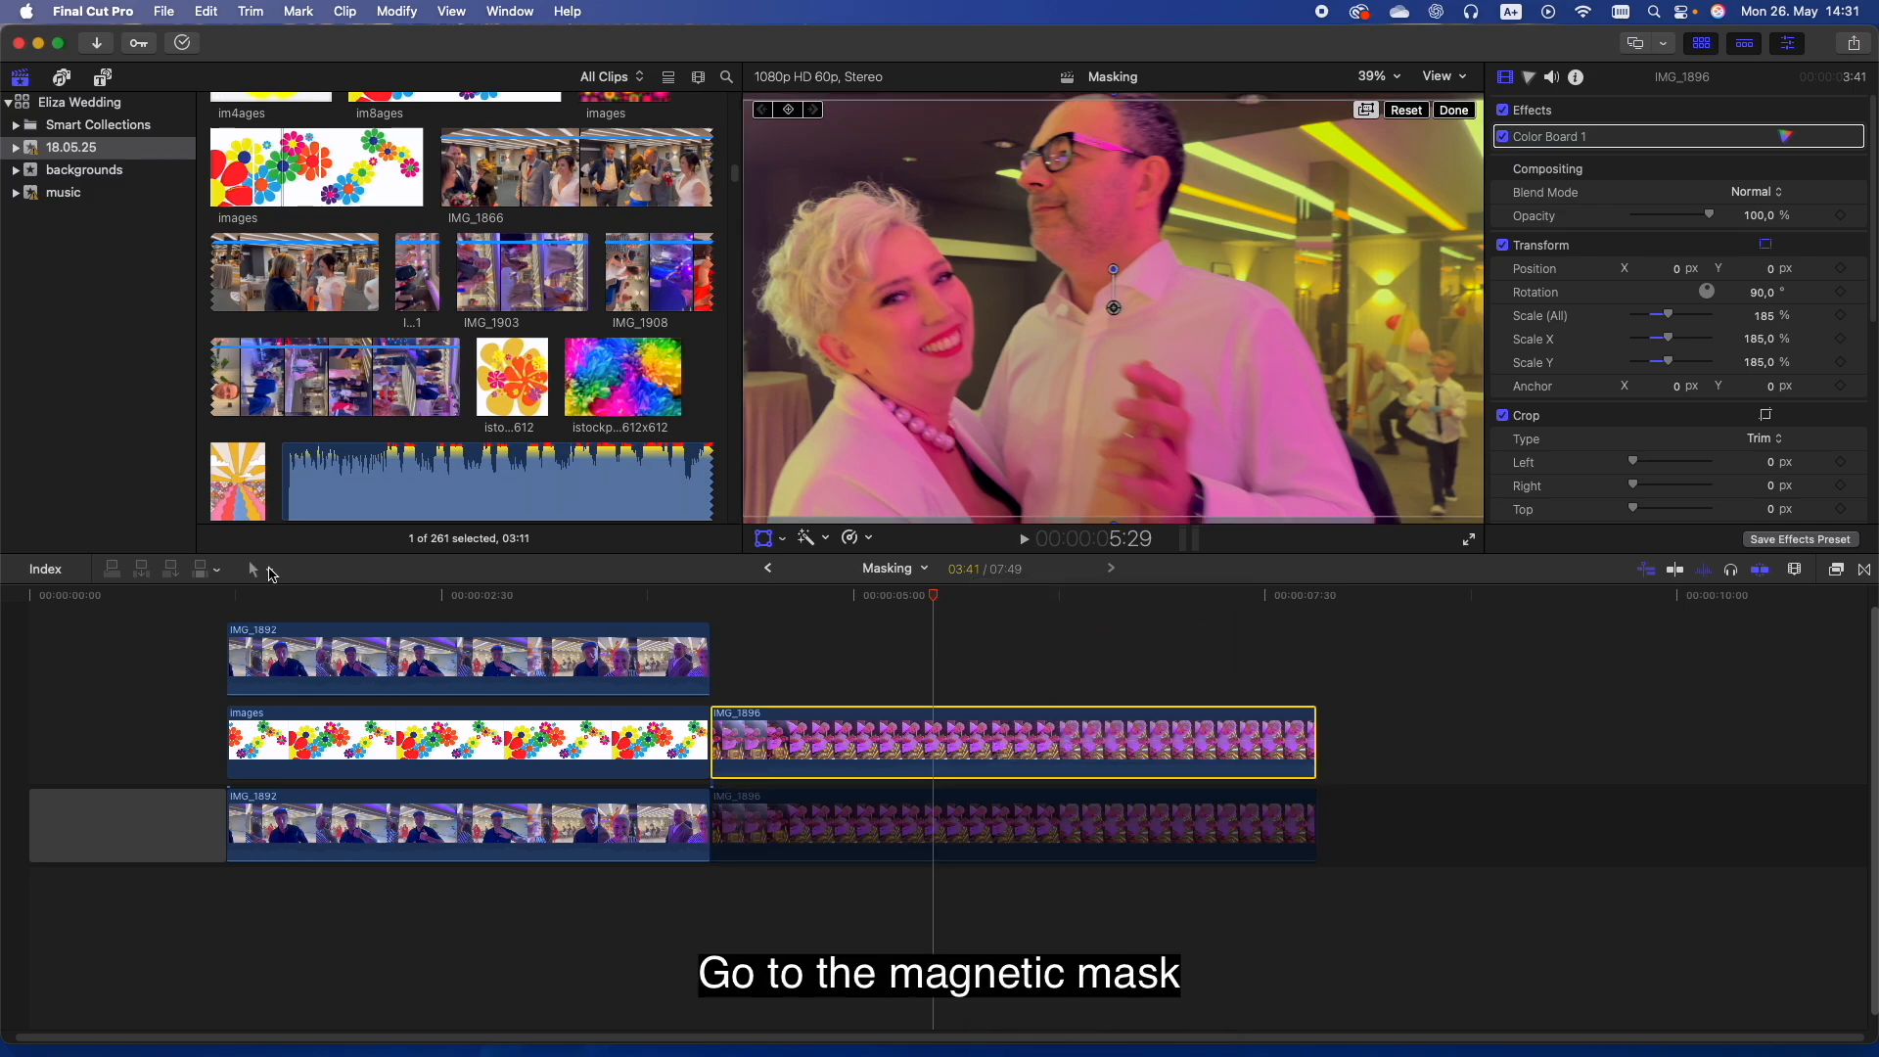
click(827, 540)
click(865, 670)
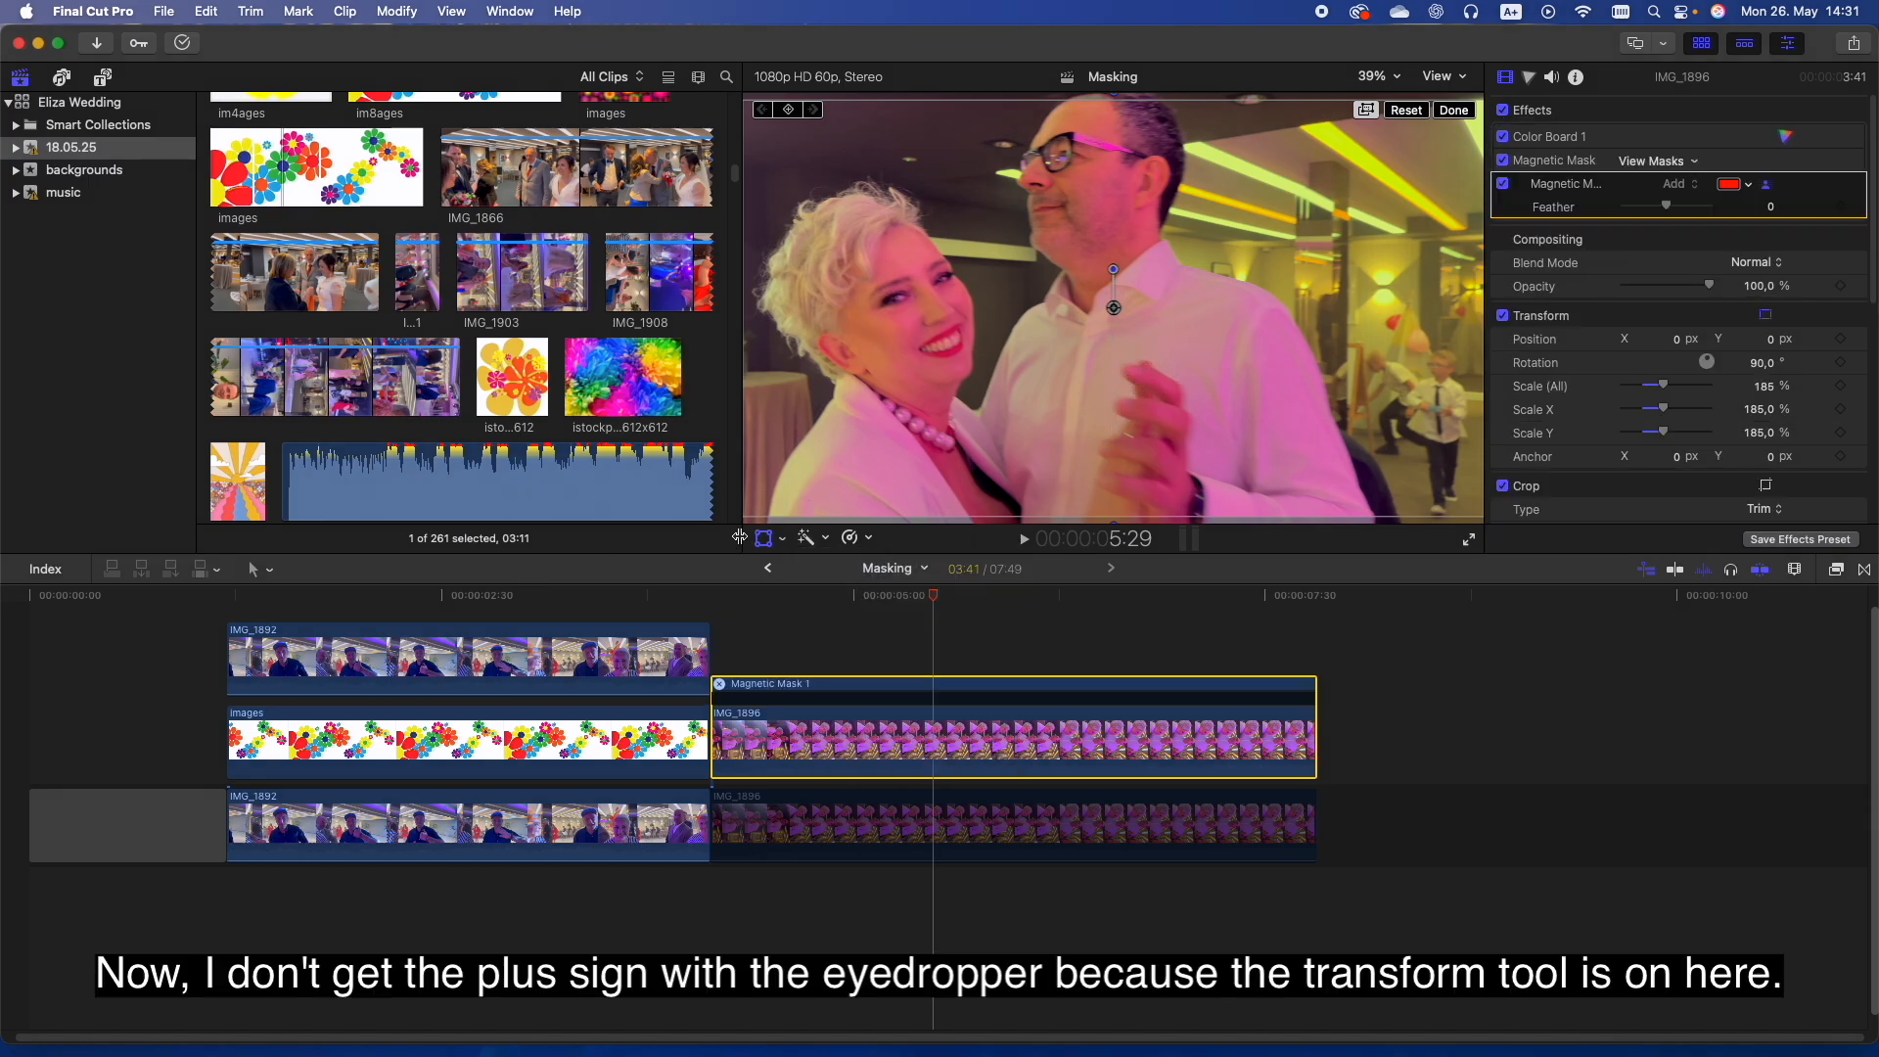
click(768, 547)
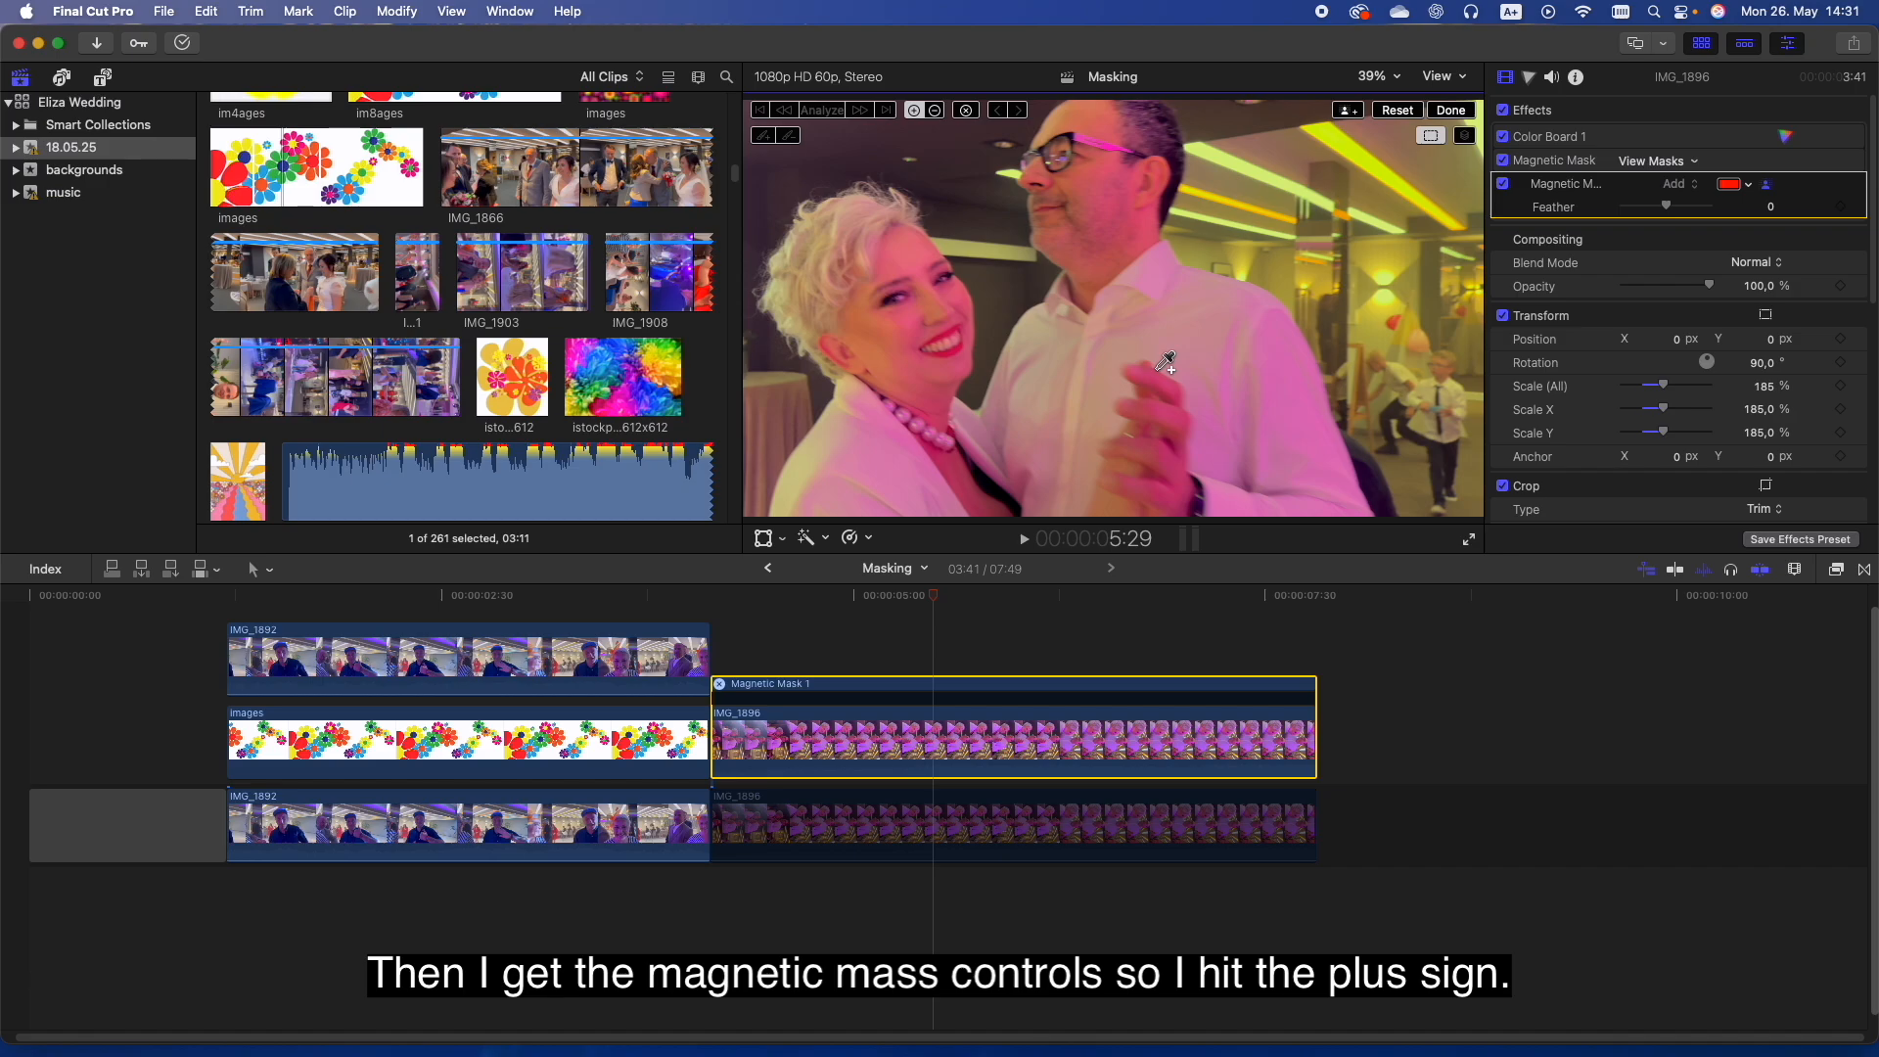
Include the man and the woman in the mask, then subtract the fringe around her hair and the dark area behind his arm
click(1156, 371)
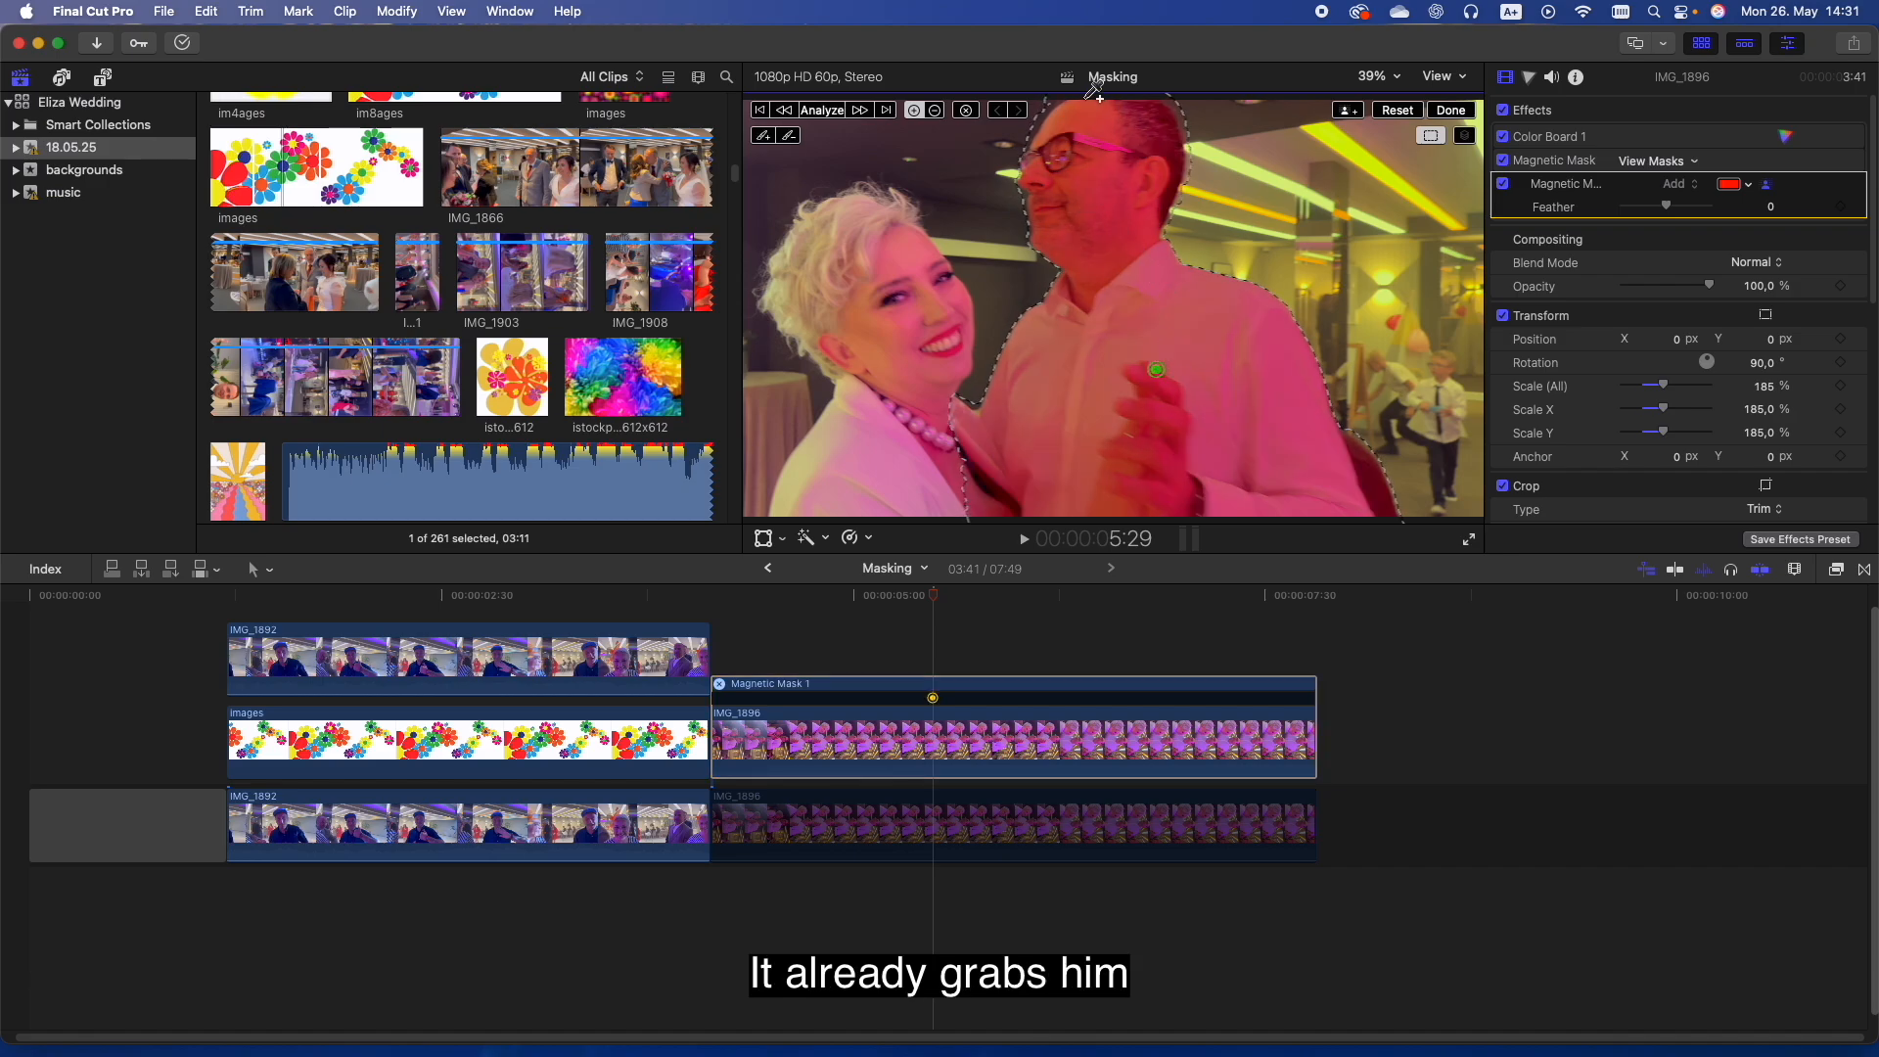
click(856, 478)
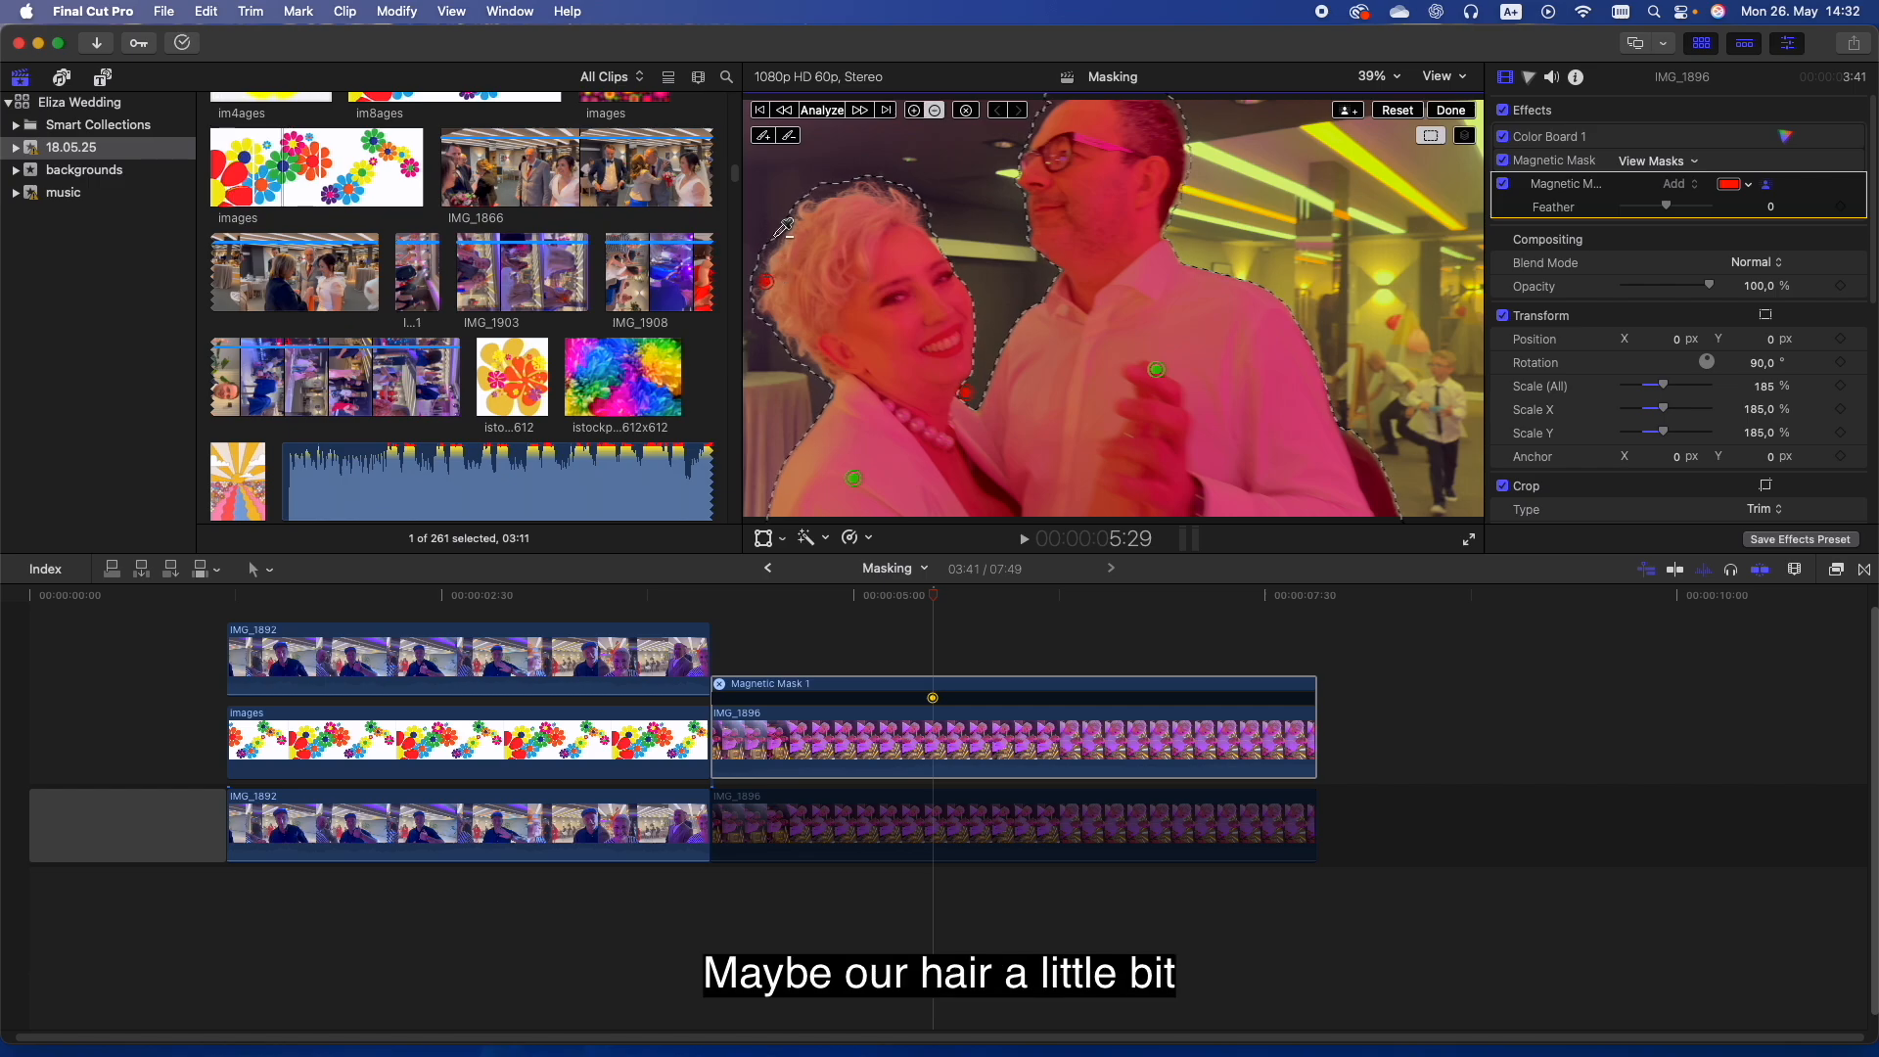
drag(778, 245, 856, 186)
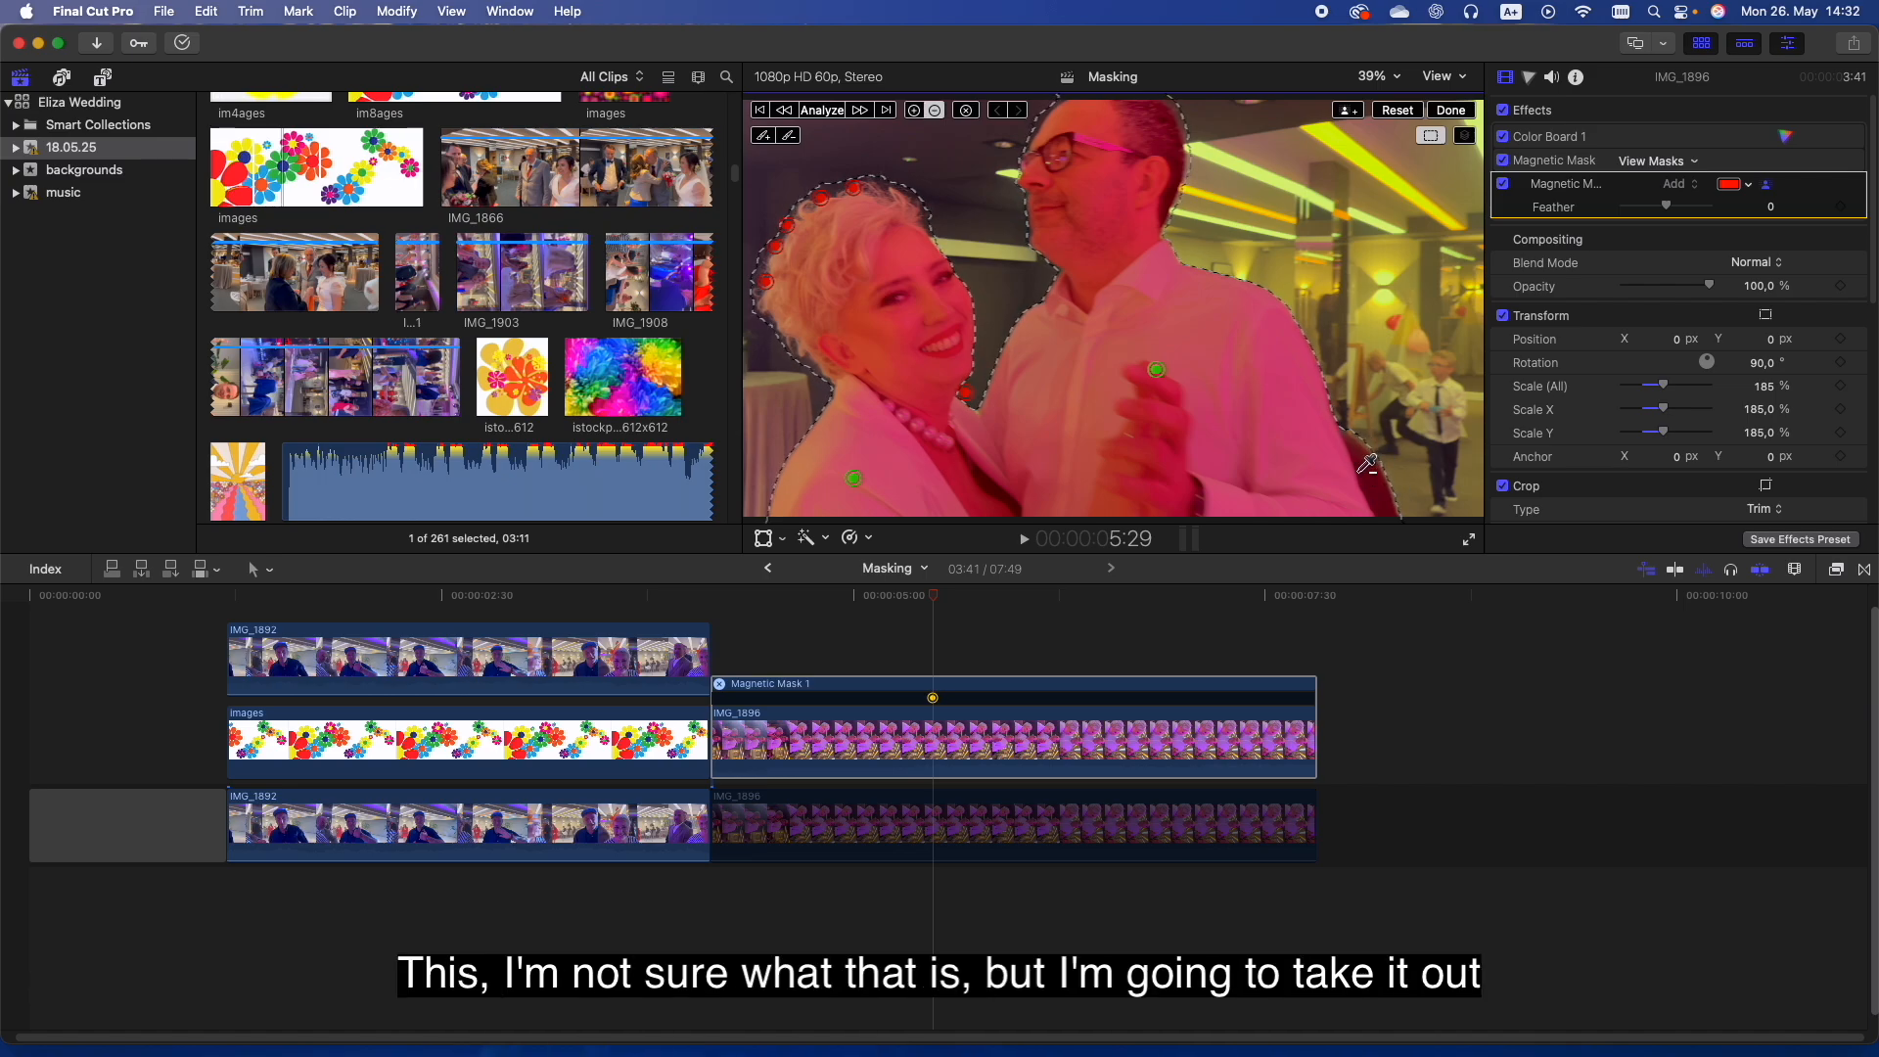
click(1360, 472)
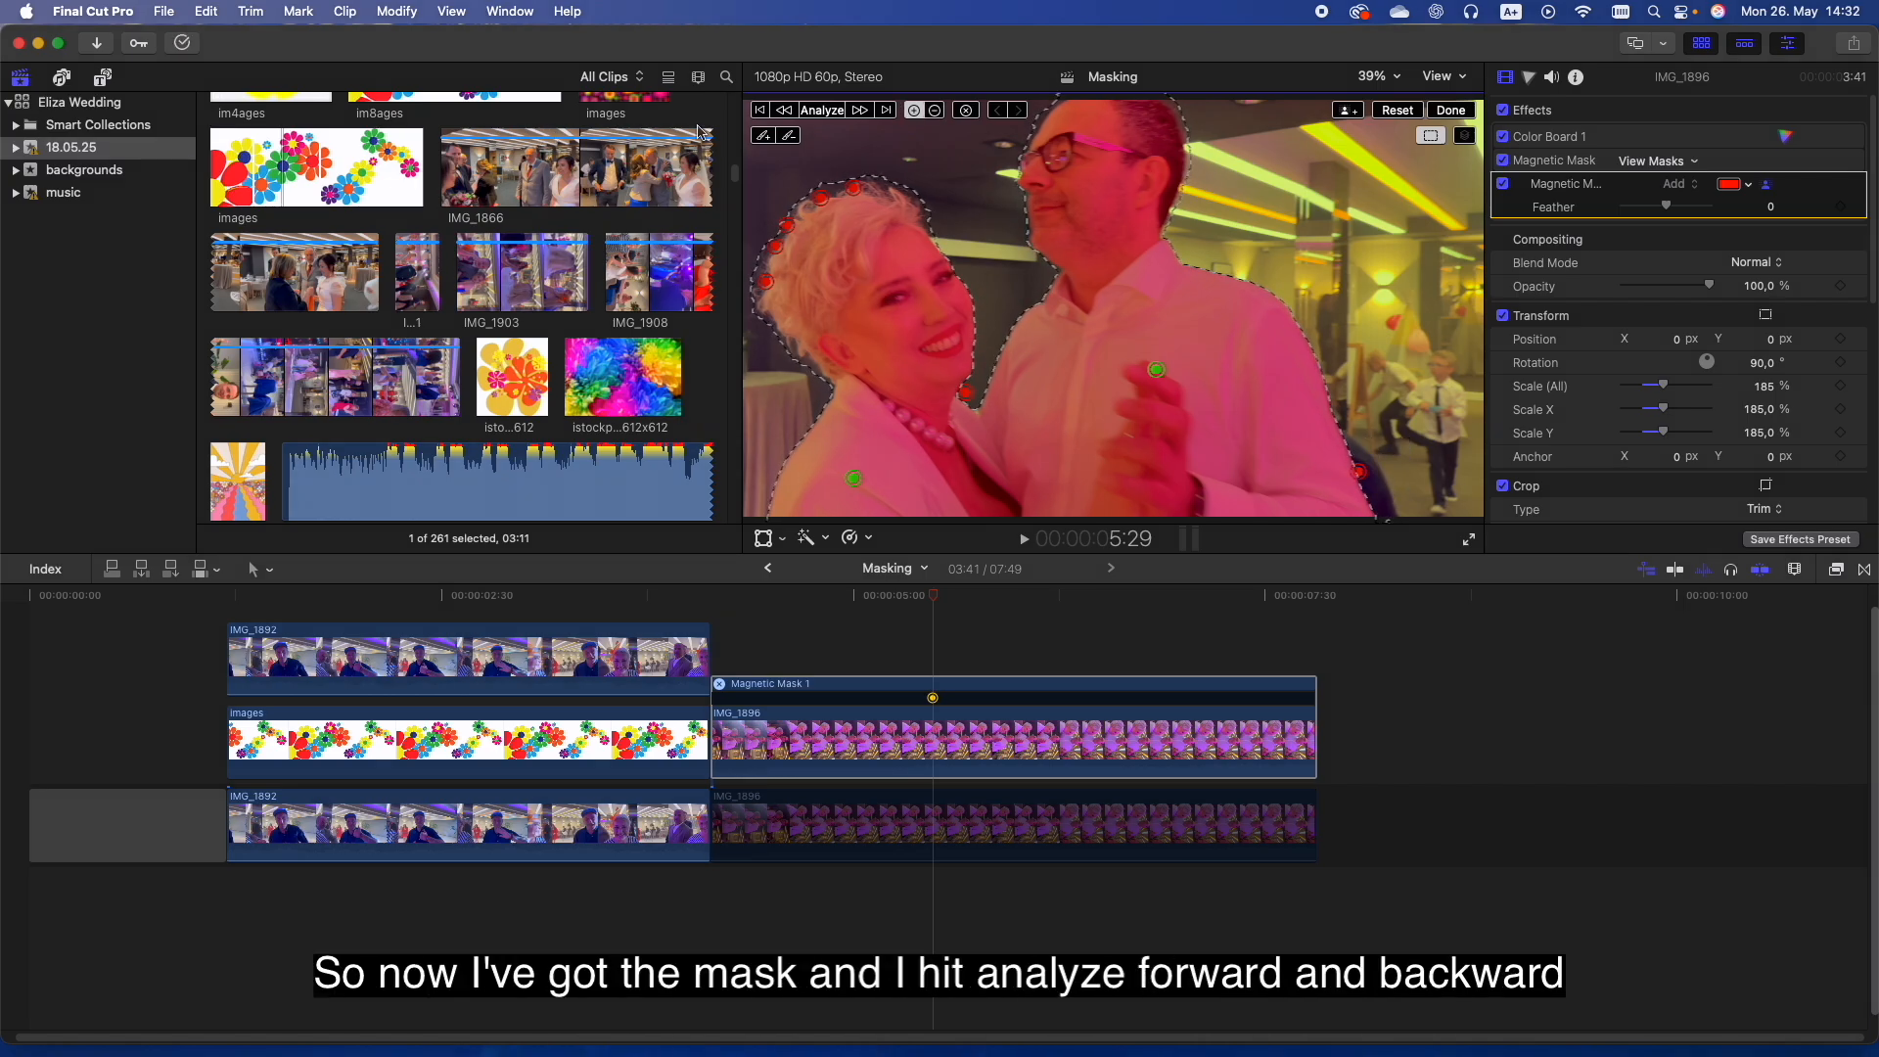
Analyze the mask across the IMG_1896 clip, finish mask editing, and check the cutout at 5:50
click(825, 113)
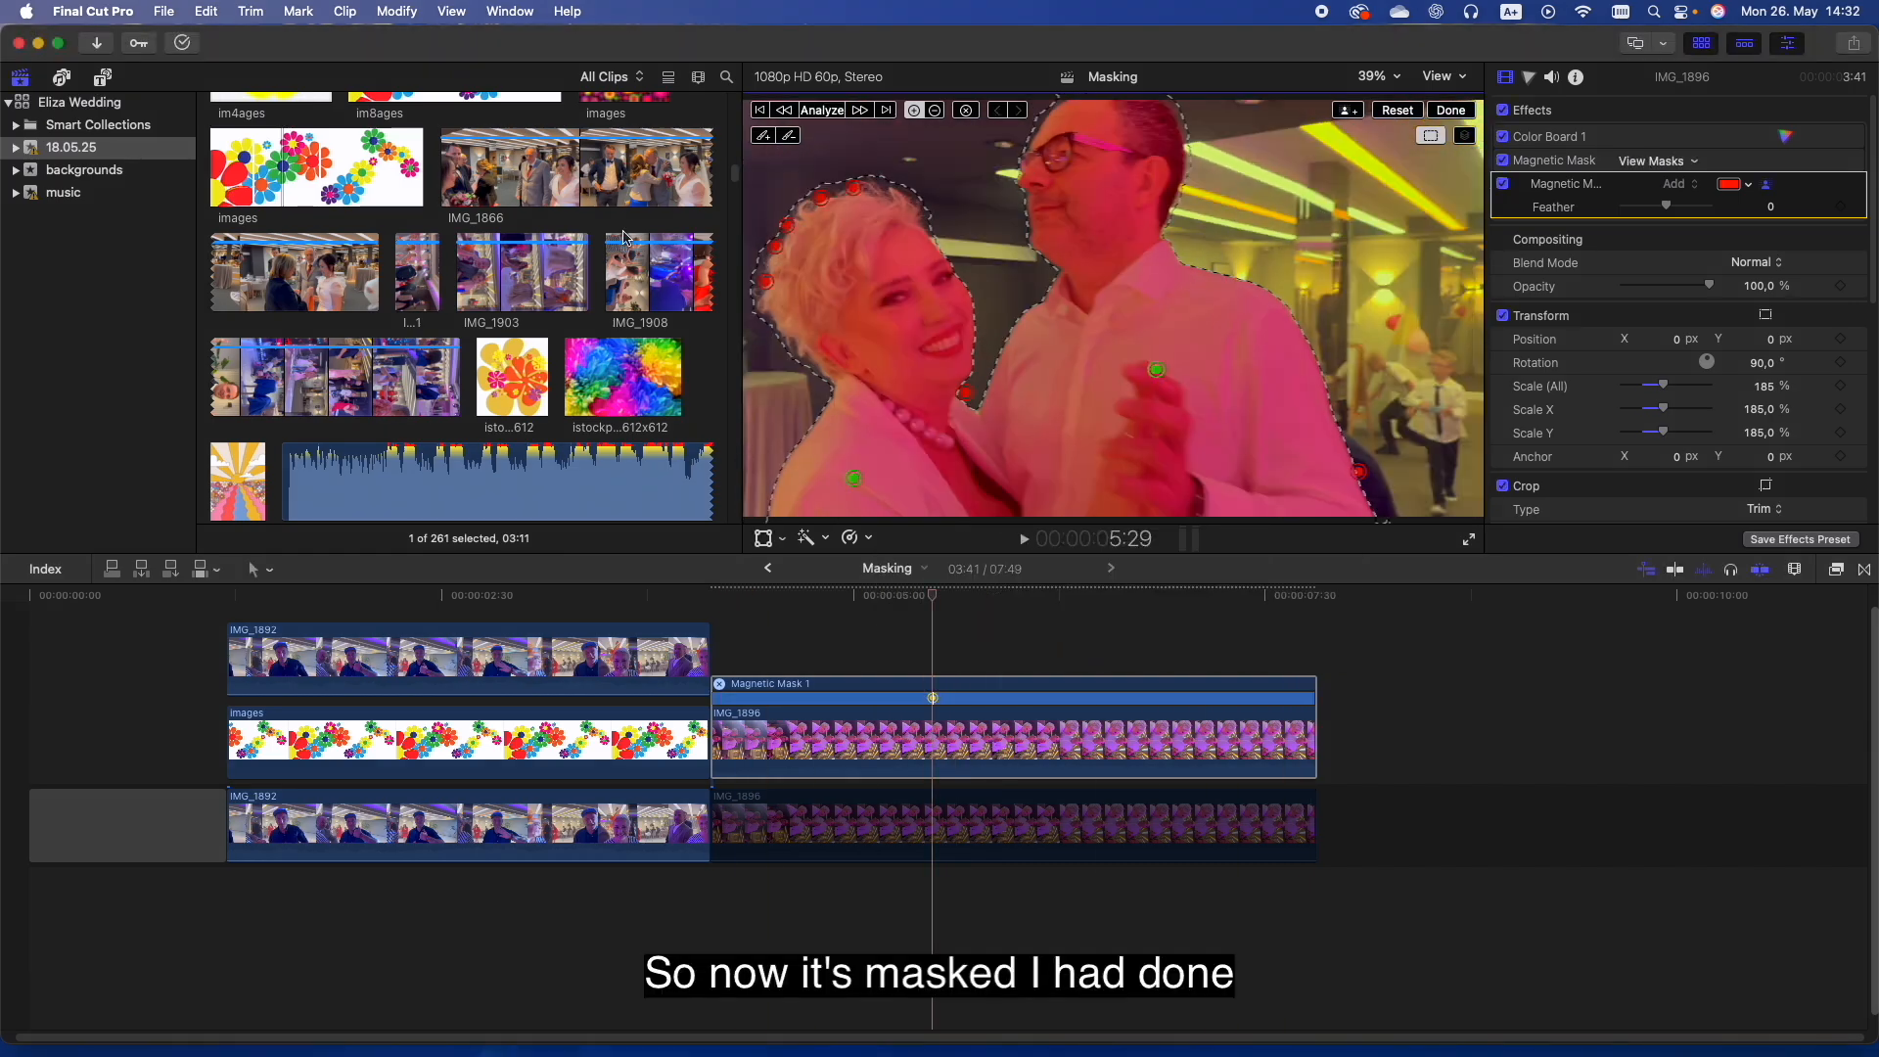
click(1451, 112)
mouse_move(992, 594)
mouse_down()
mouse_move(1059, 599)
mouse_move(990, 600)
mouse_up()
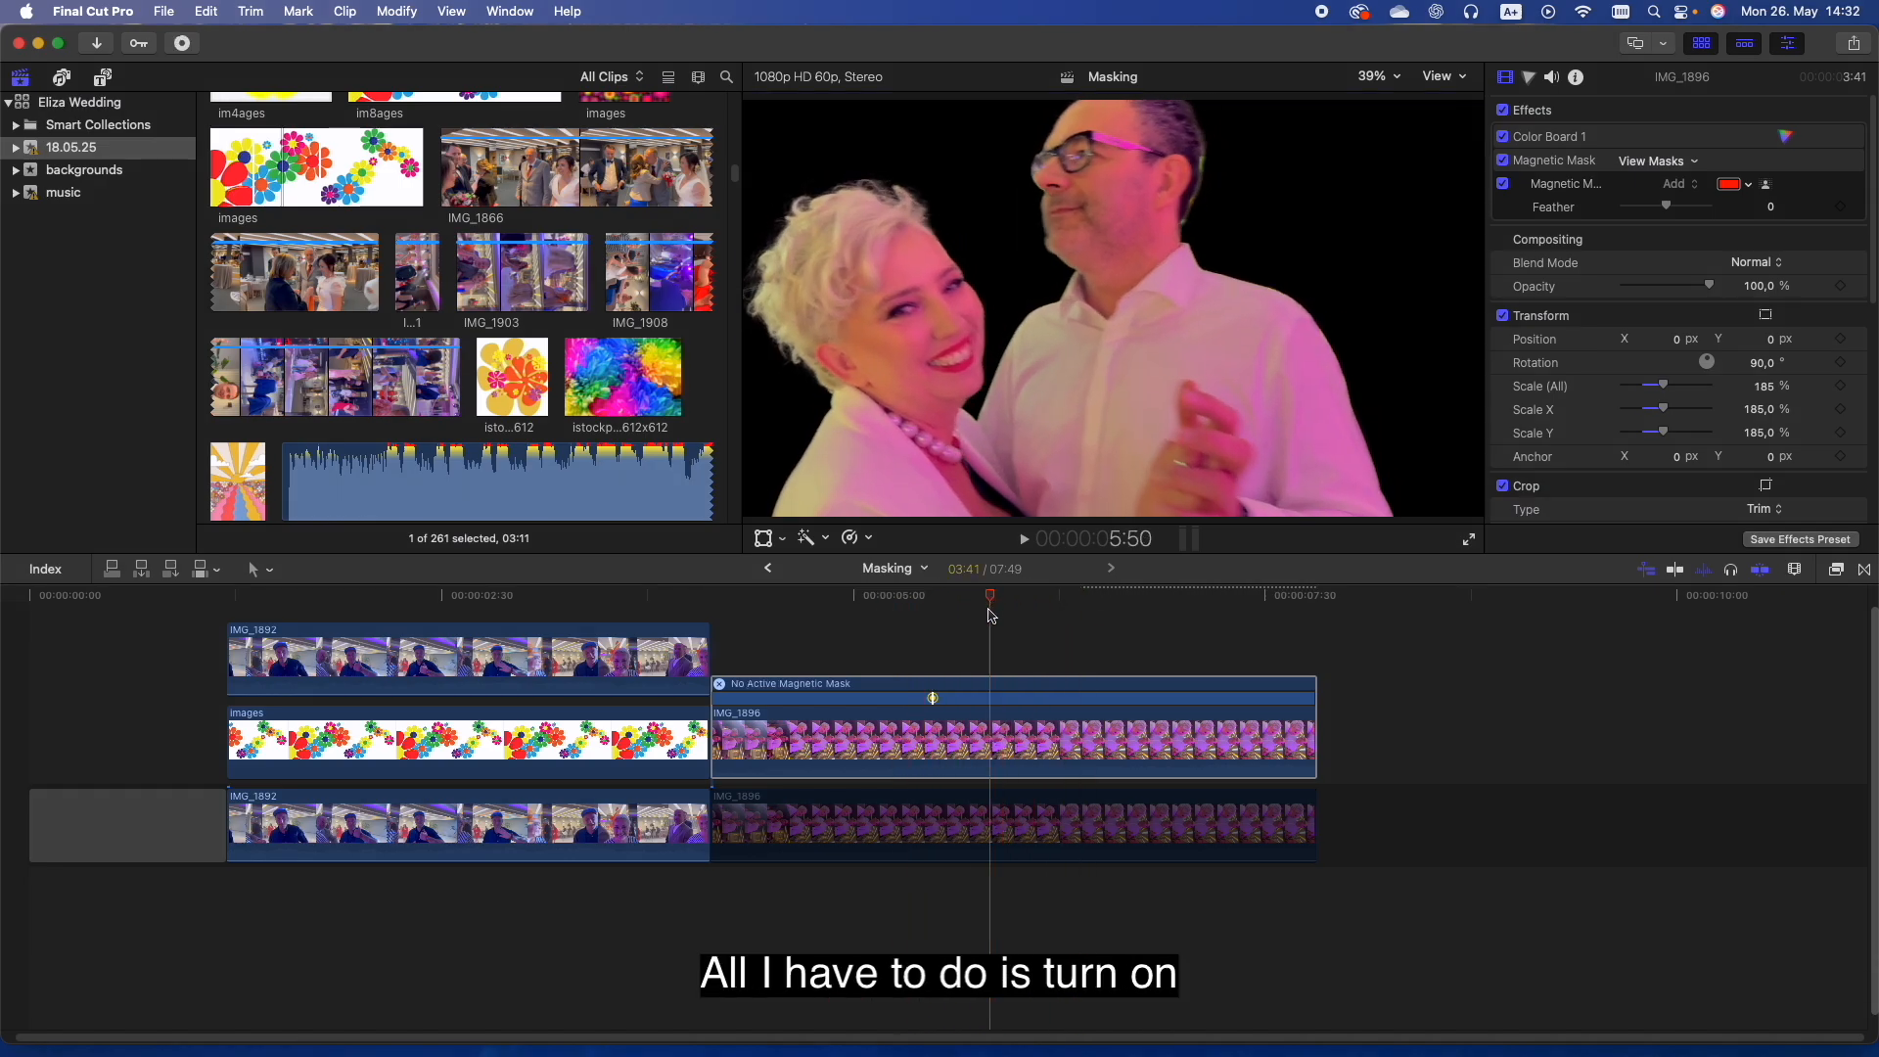
Enable the bottom IMG_1896 clip again as the background
click(1017, 839)
right_click(1017, 840)
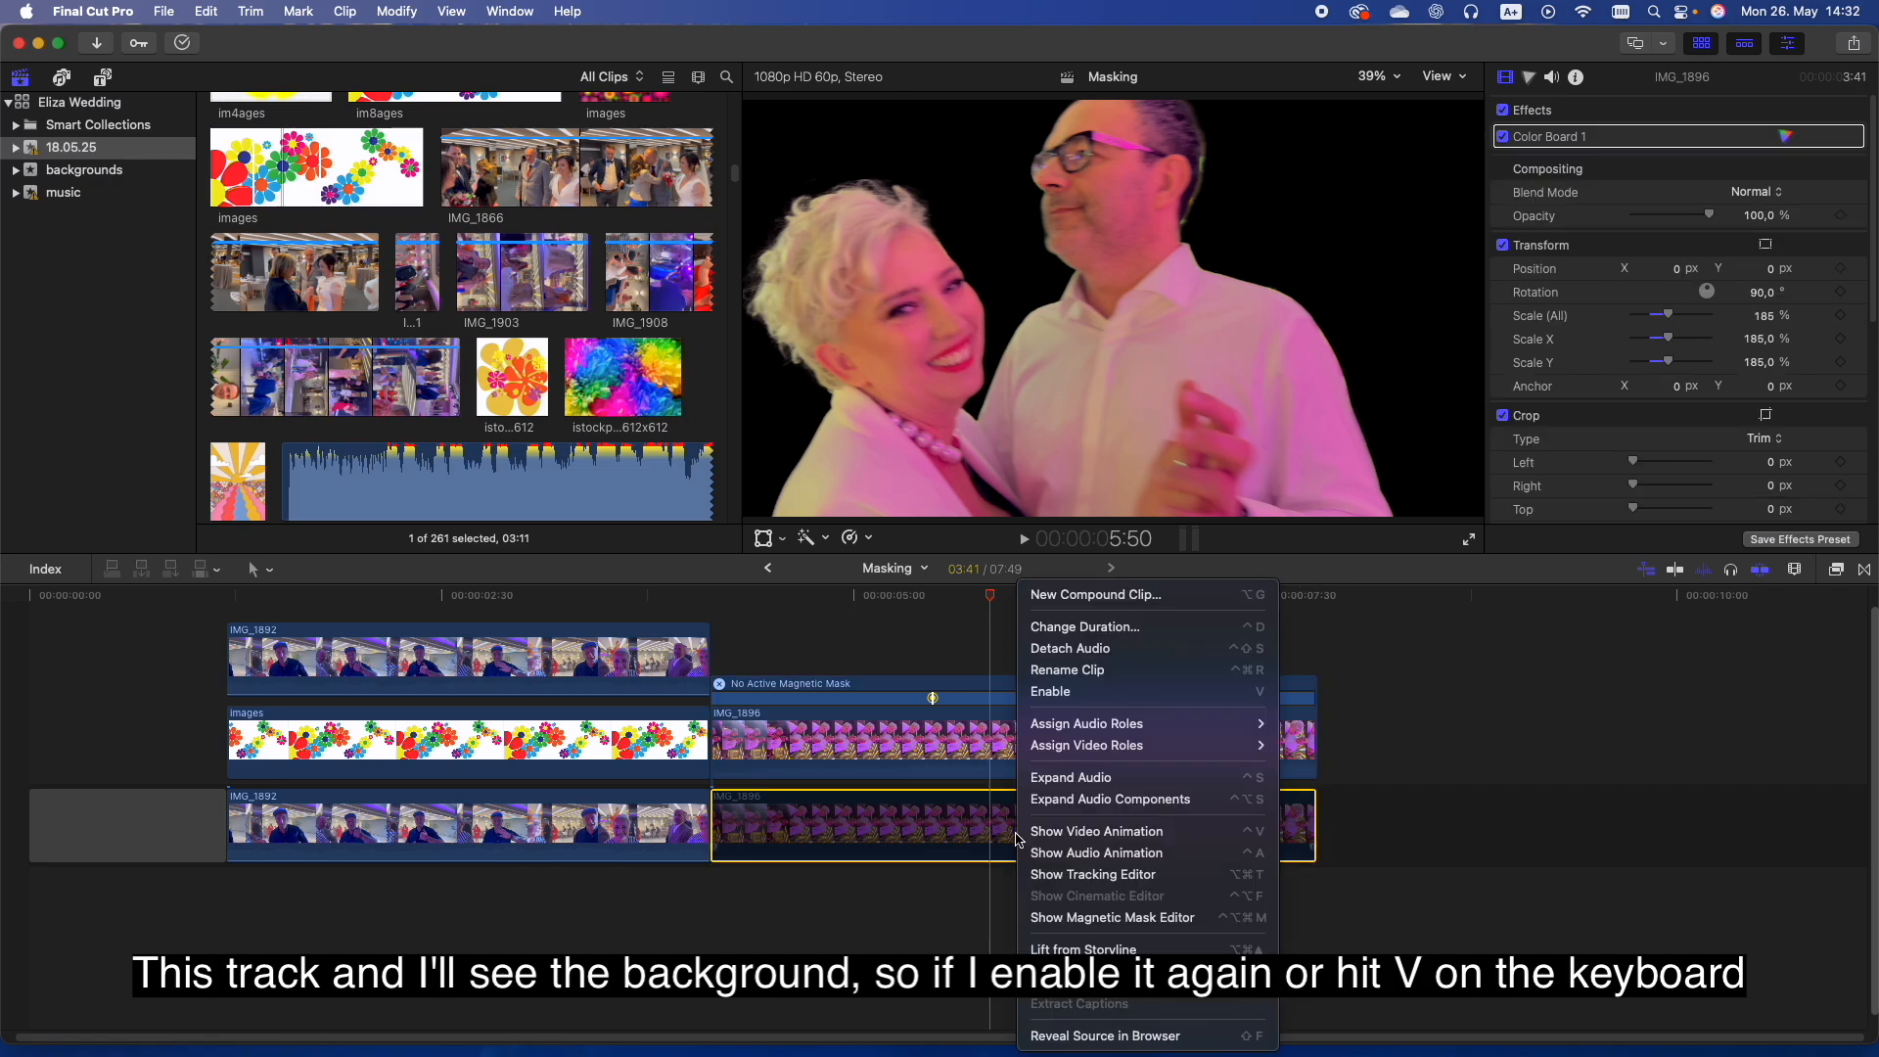
click(1076, 690)
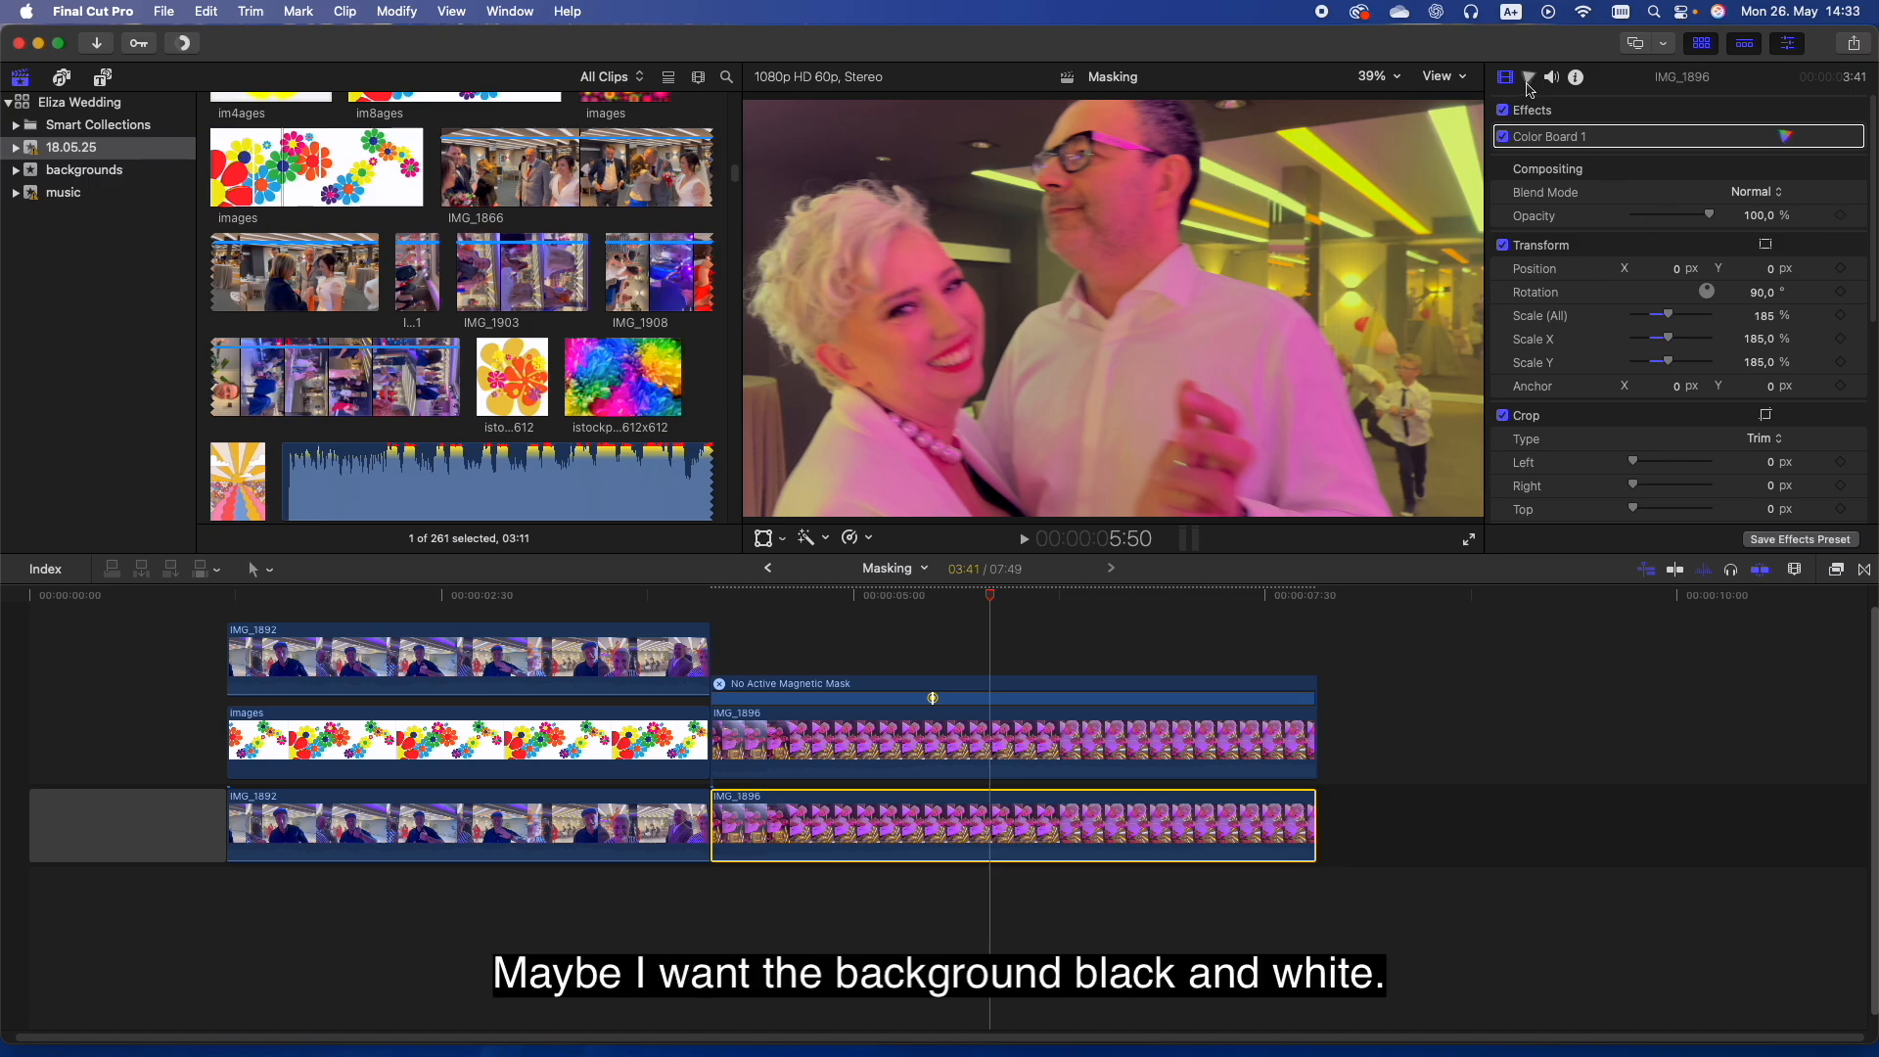
Apply the Black & White effect from Color to the bottom IMG_1896 clip and preview the result
click(1837, 570)
drag(1539, 655, 937, 837)
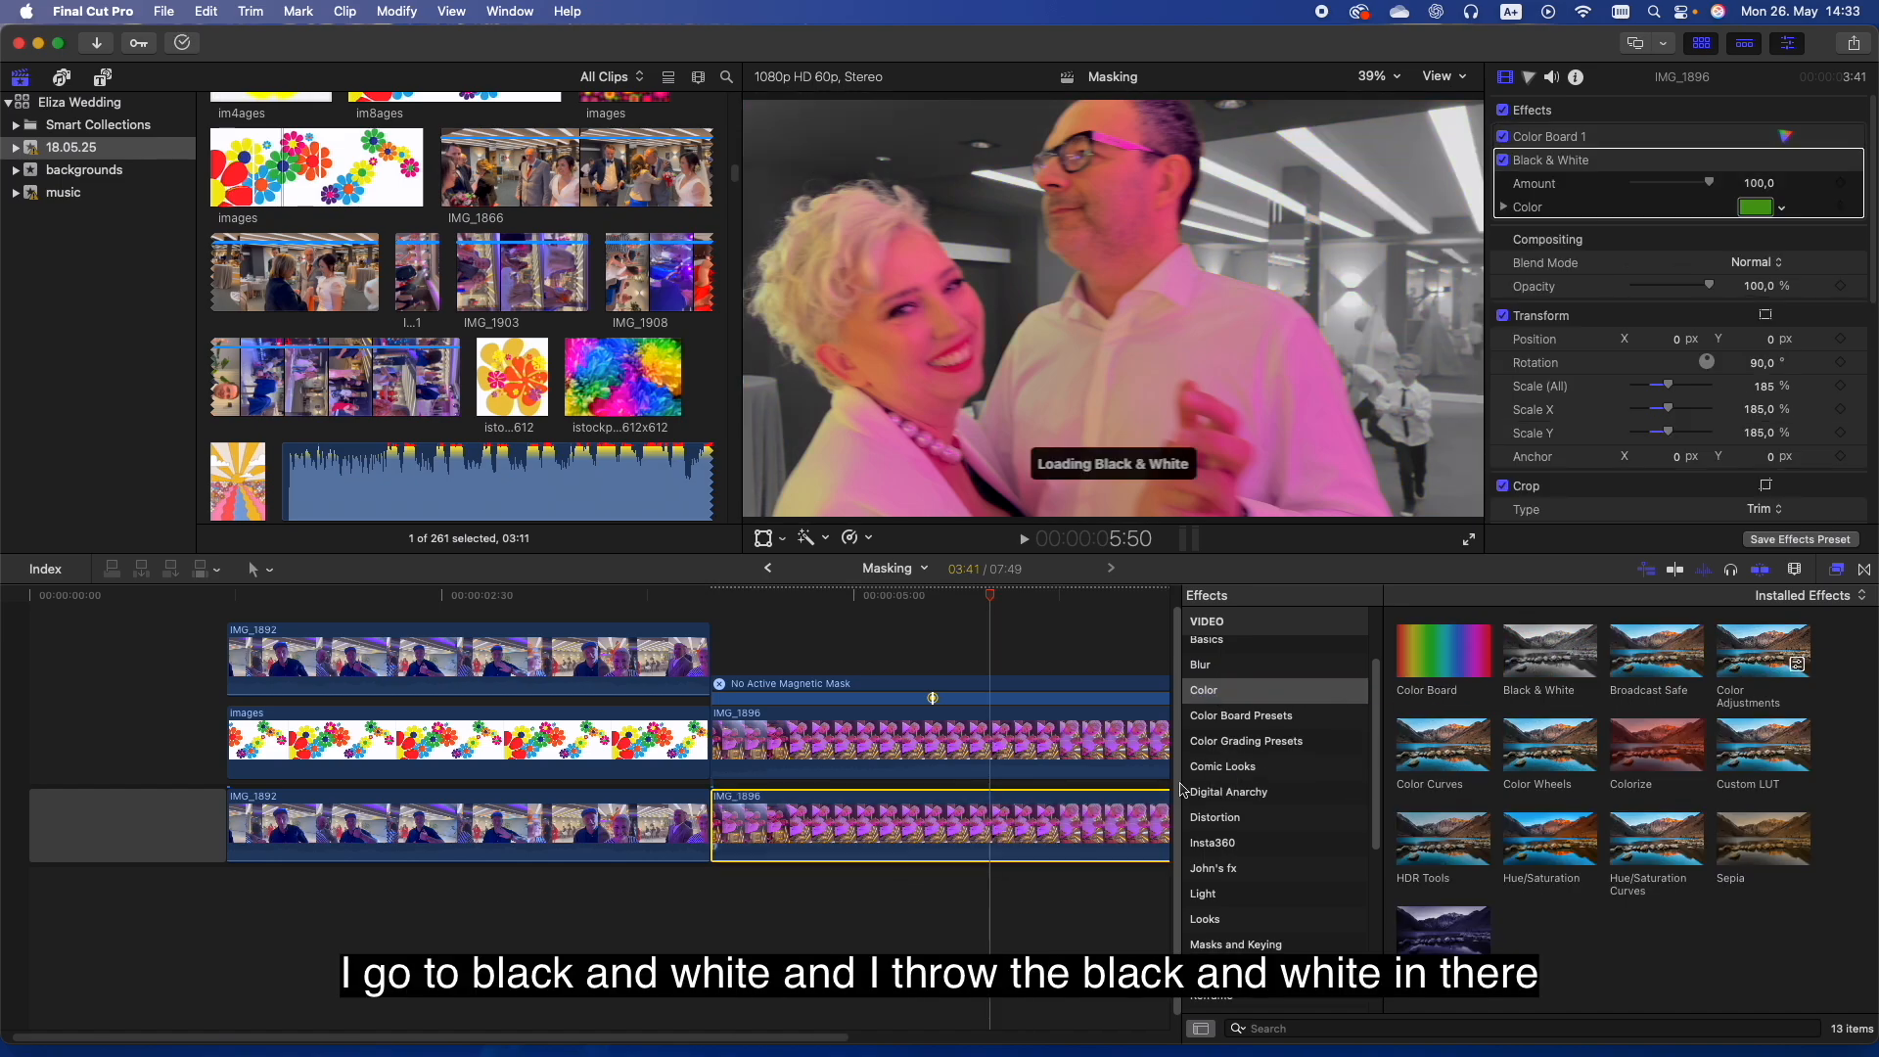
mouse_move(992, 597)
mouse_down()
mouse_move(939, 600)
mouse_move(1020, 599)
mouse_move(946, 599)
mouse_move(981, 600)
mouse_move(964, 601)
mouse_up()
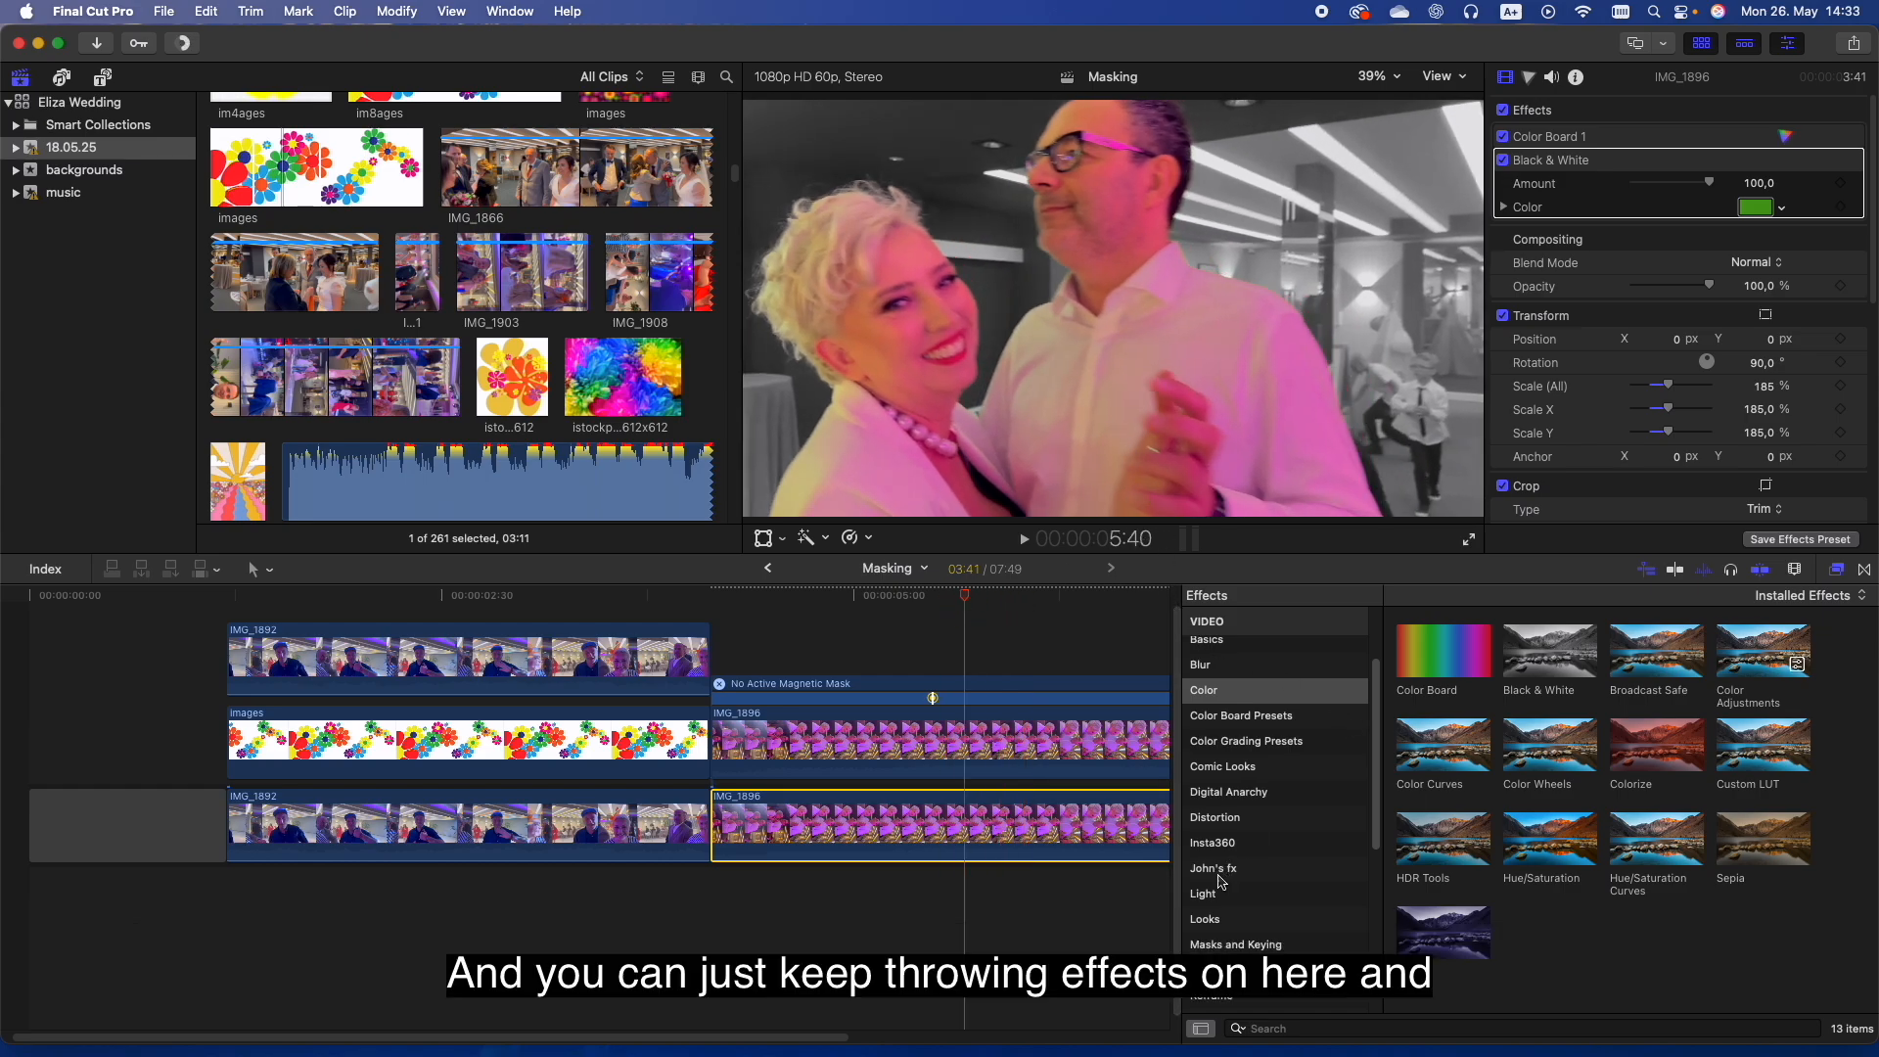
Add the Luma Keyer from Masks and Keying to the bottom IMG_1896 clip, shift its luma handle toward the brighter tones, and preview the timeline
click(1235, 944)
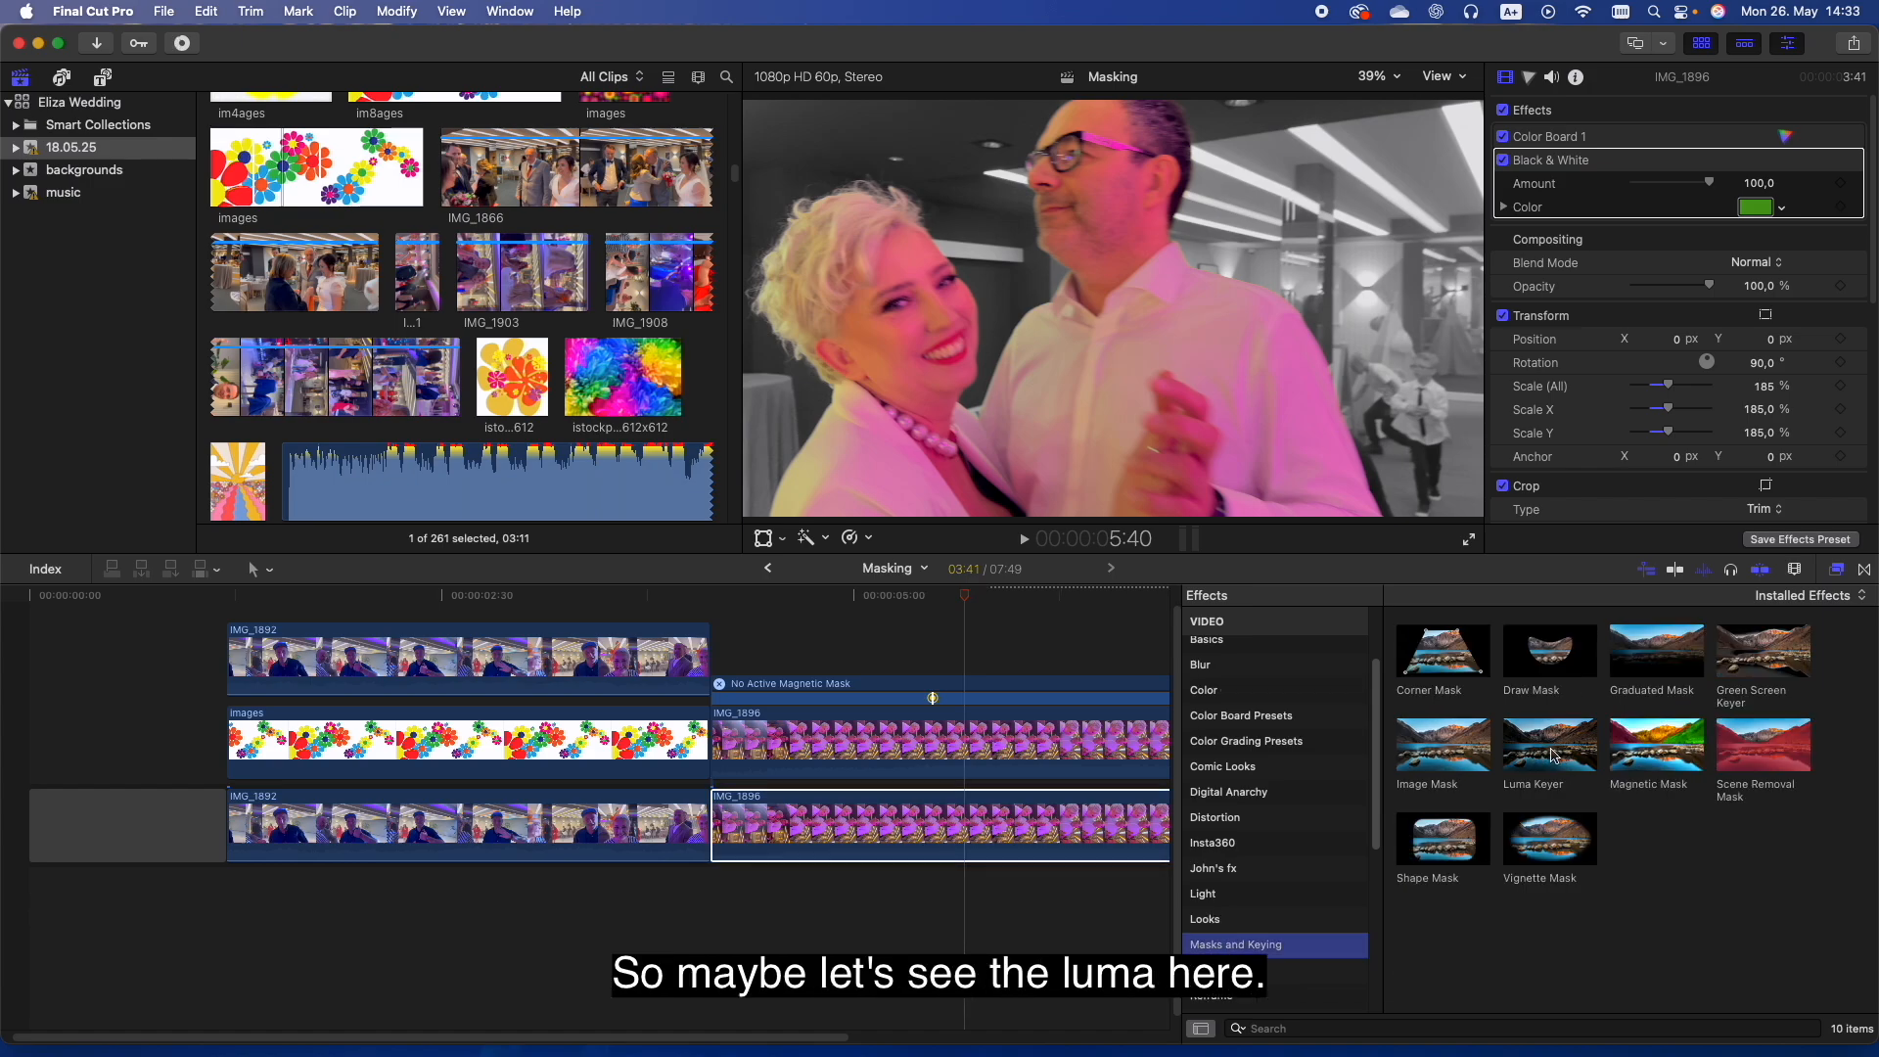
click(1003, 814)
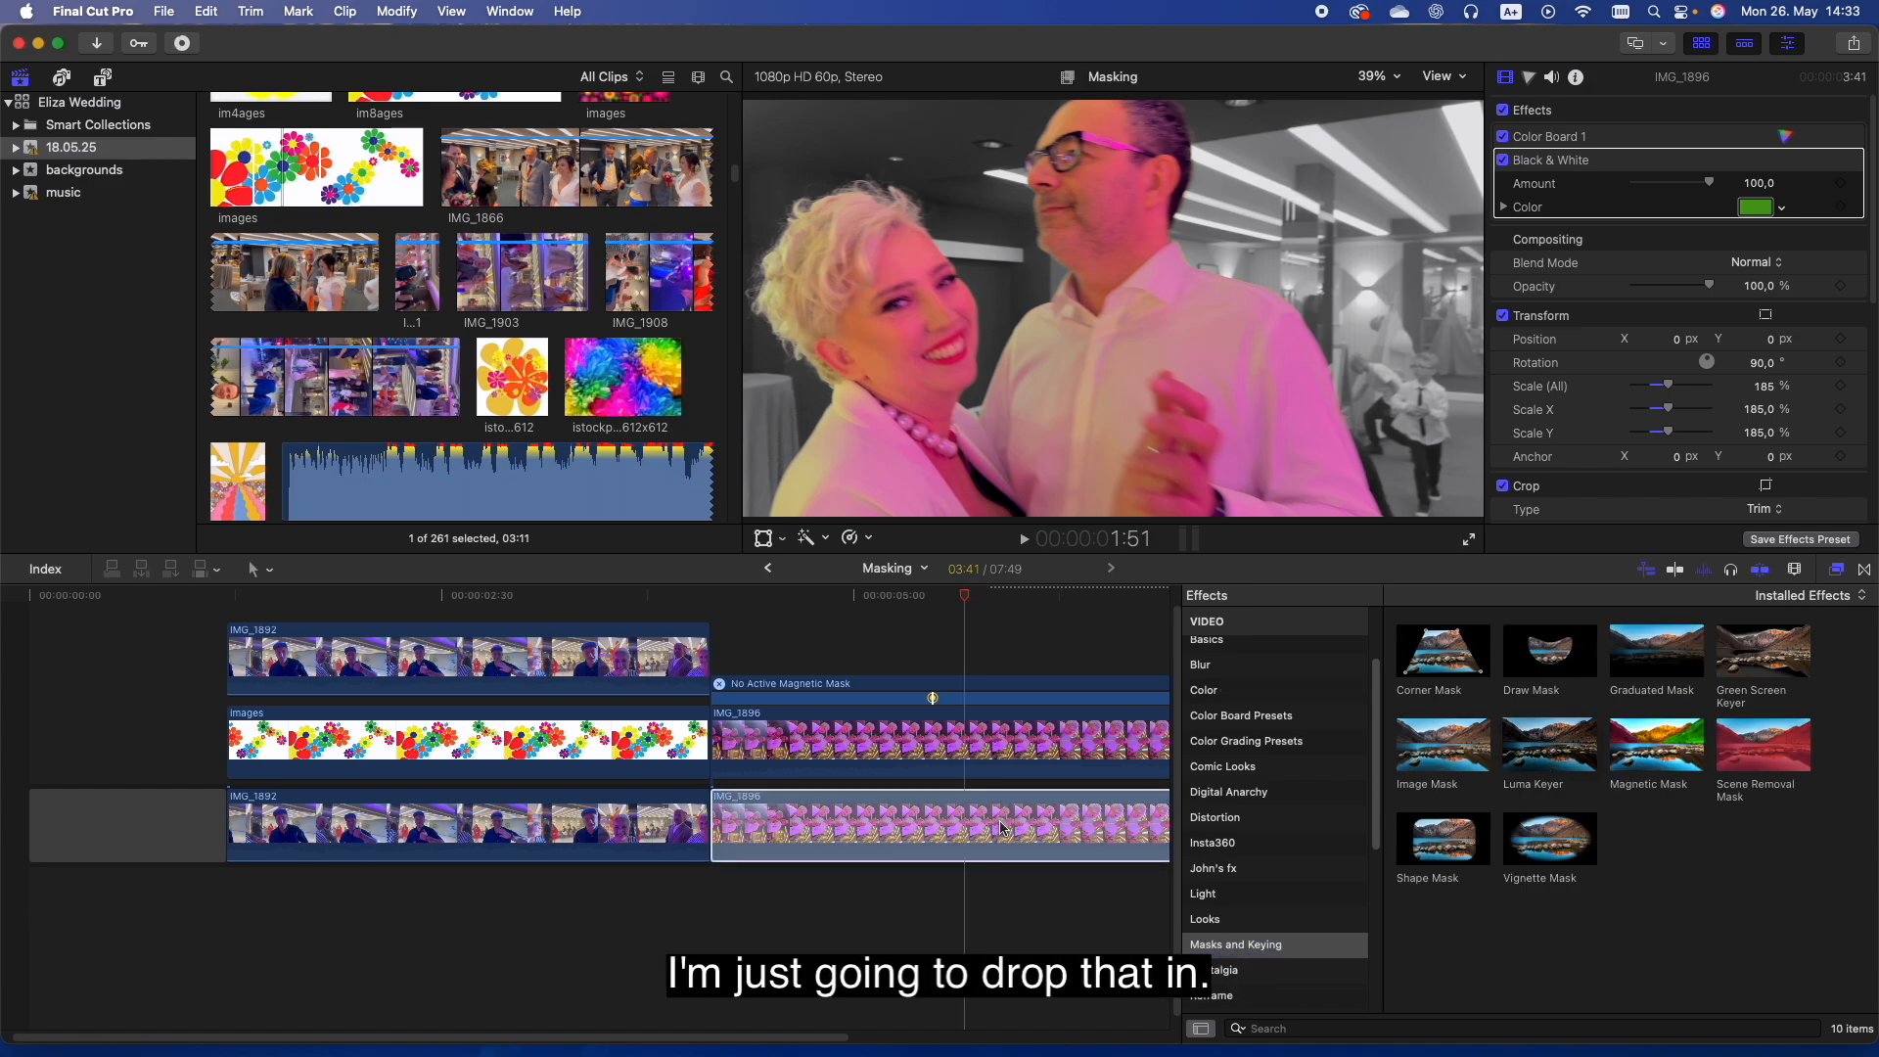
double_click(1549, 743)
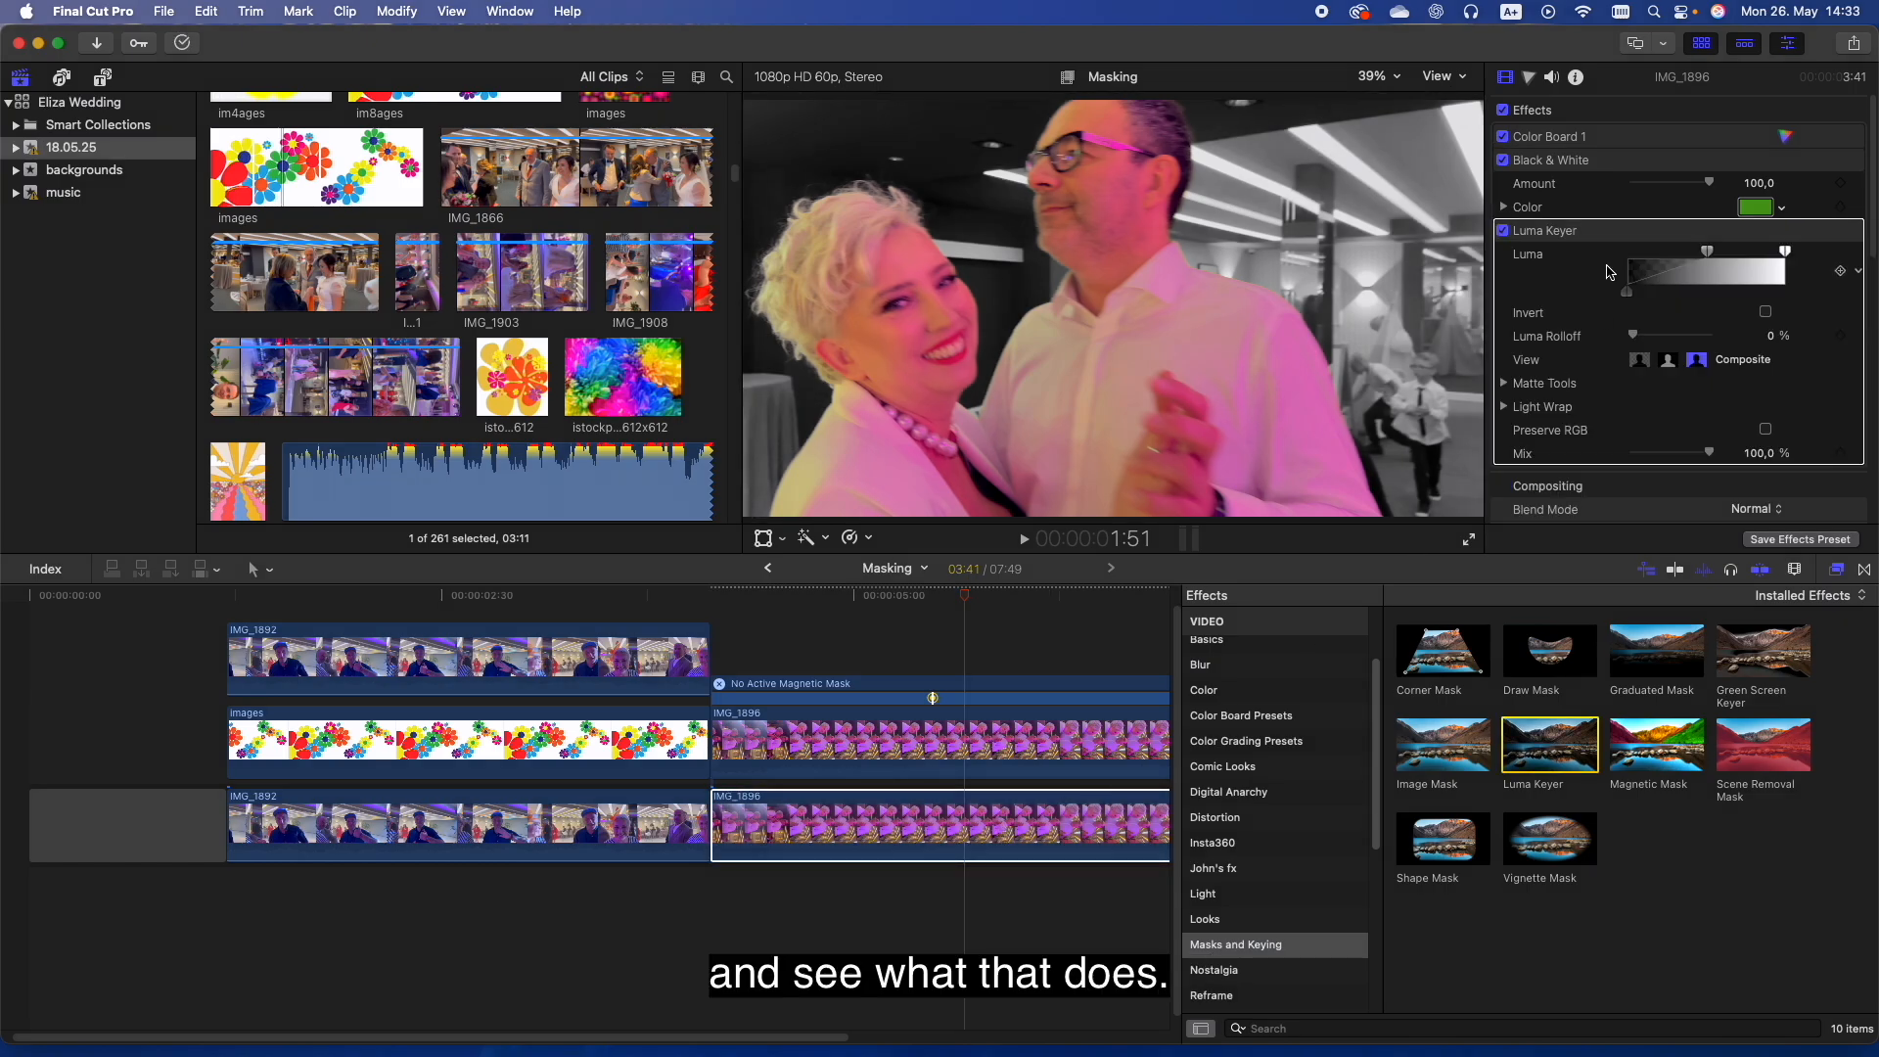
drag(1626, 292, 1688, 291)
drag(964, 594, 460, 597)
scroll(462, 597, right, 1)
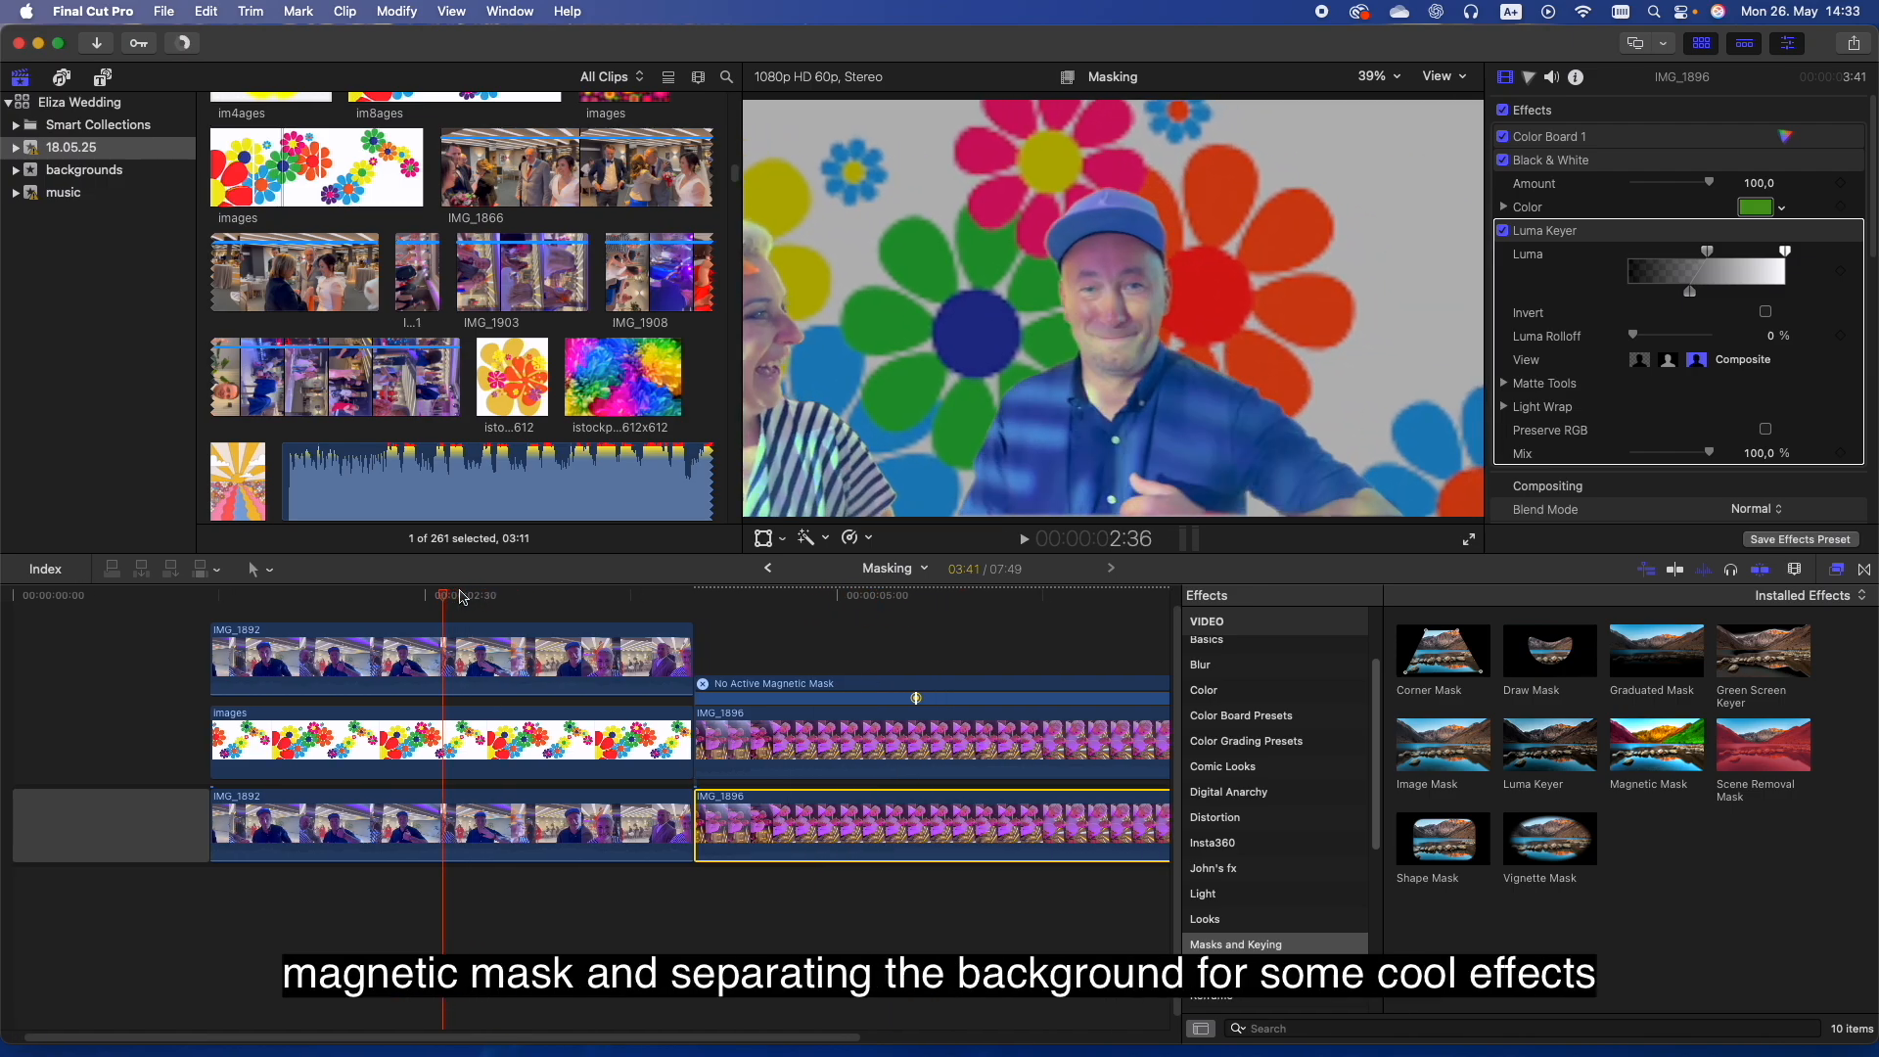